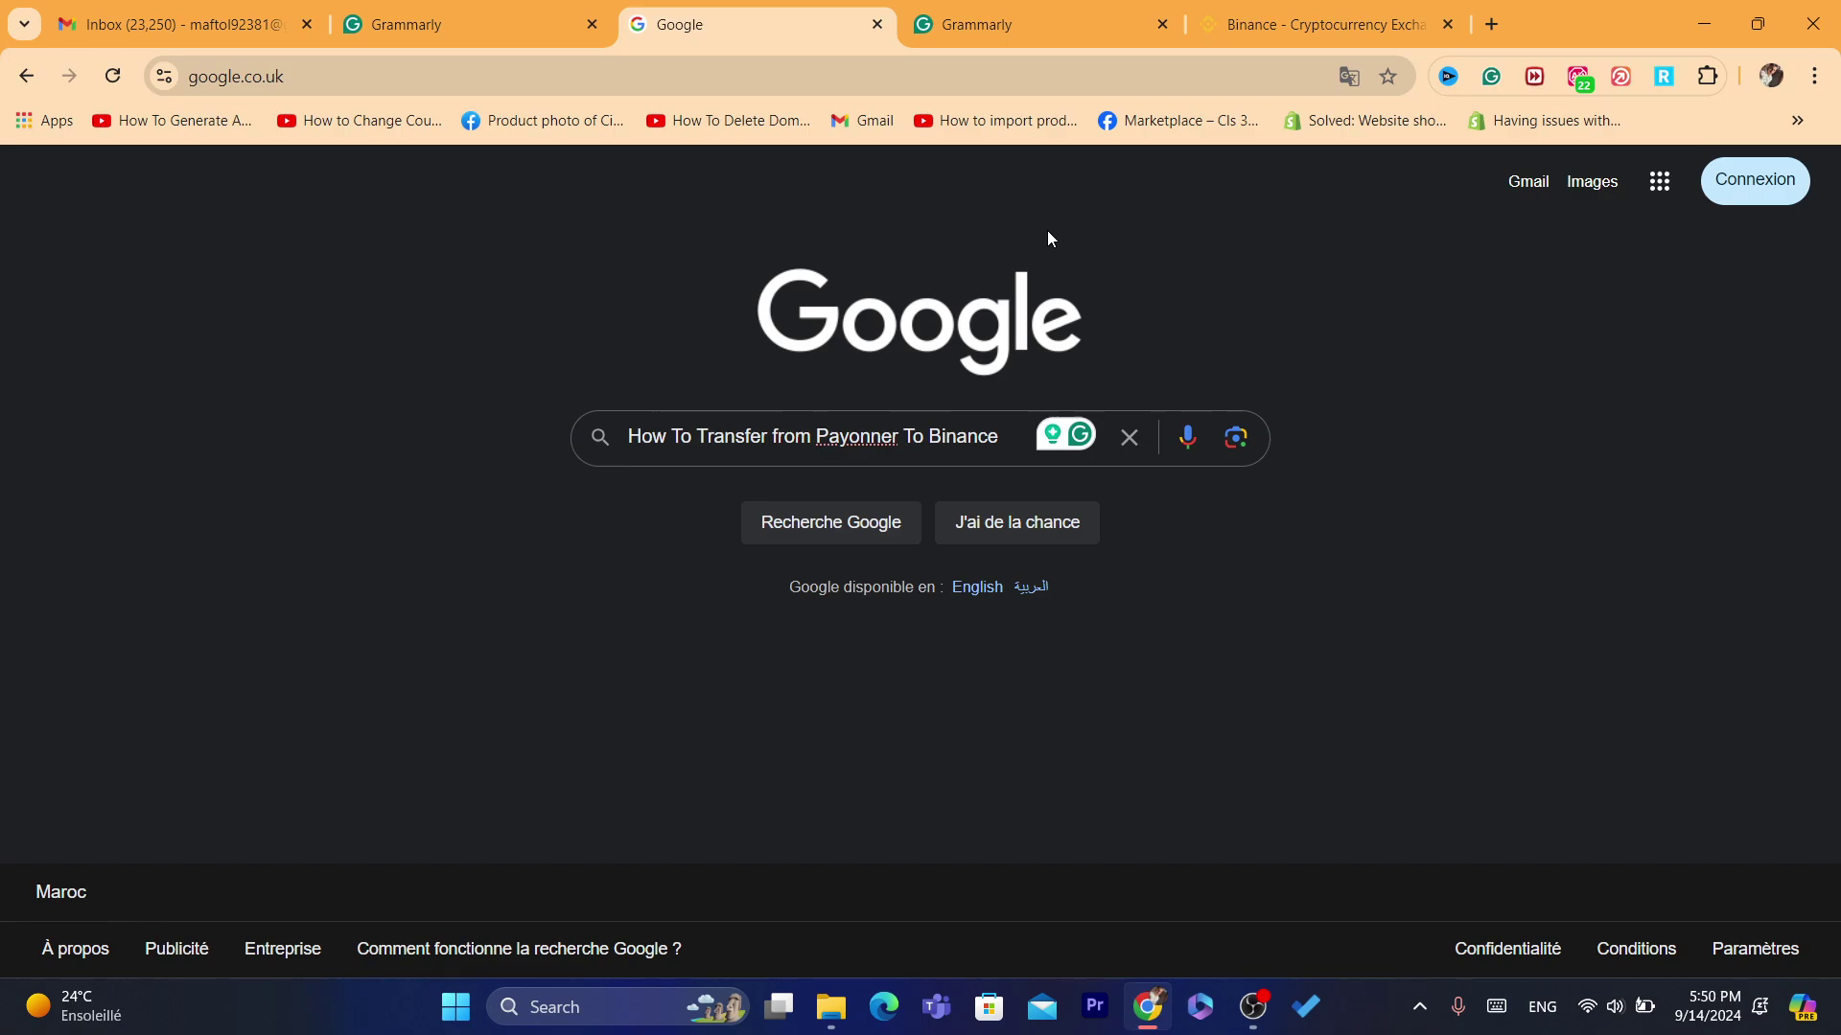
Open a new Chrome tab and begin entering a web address in the omnibox.
left_click(1492, 24)
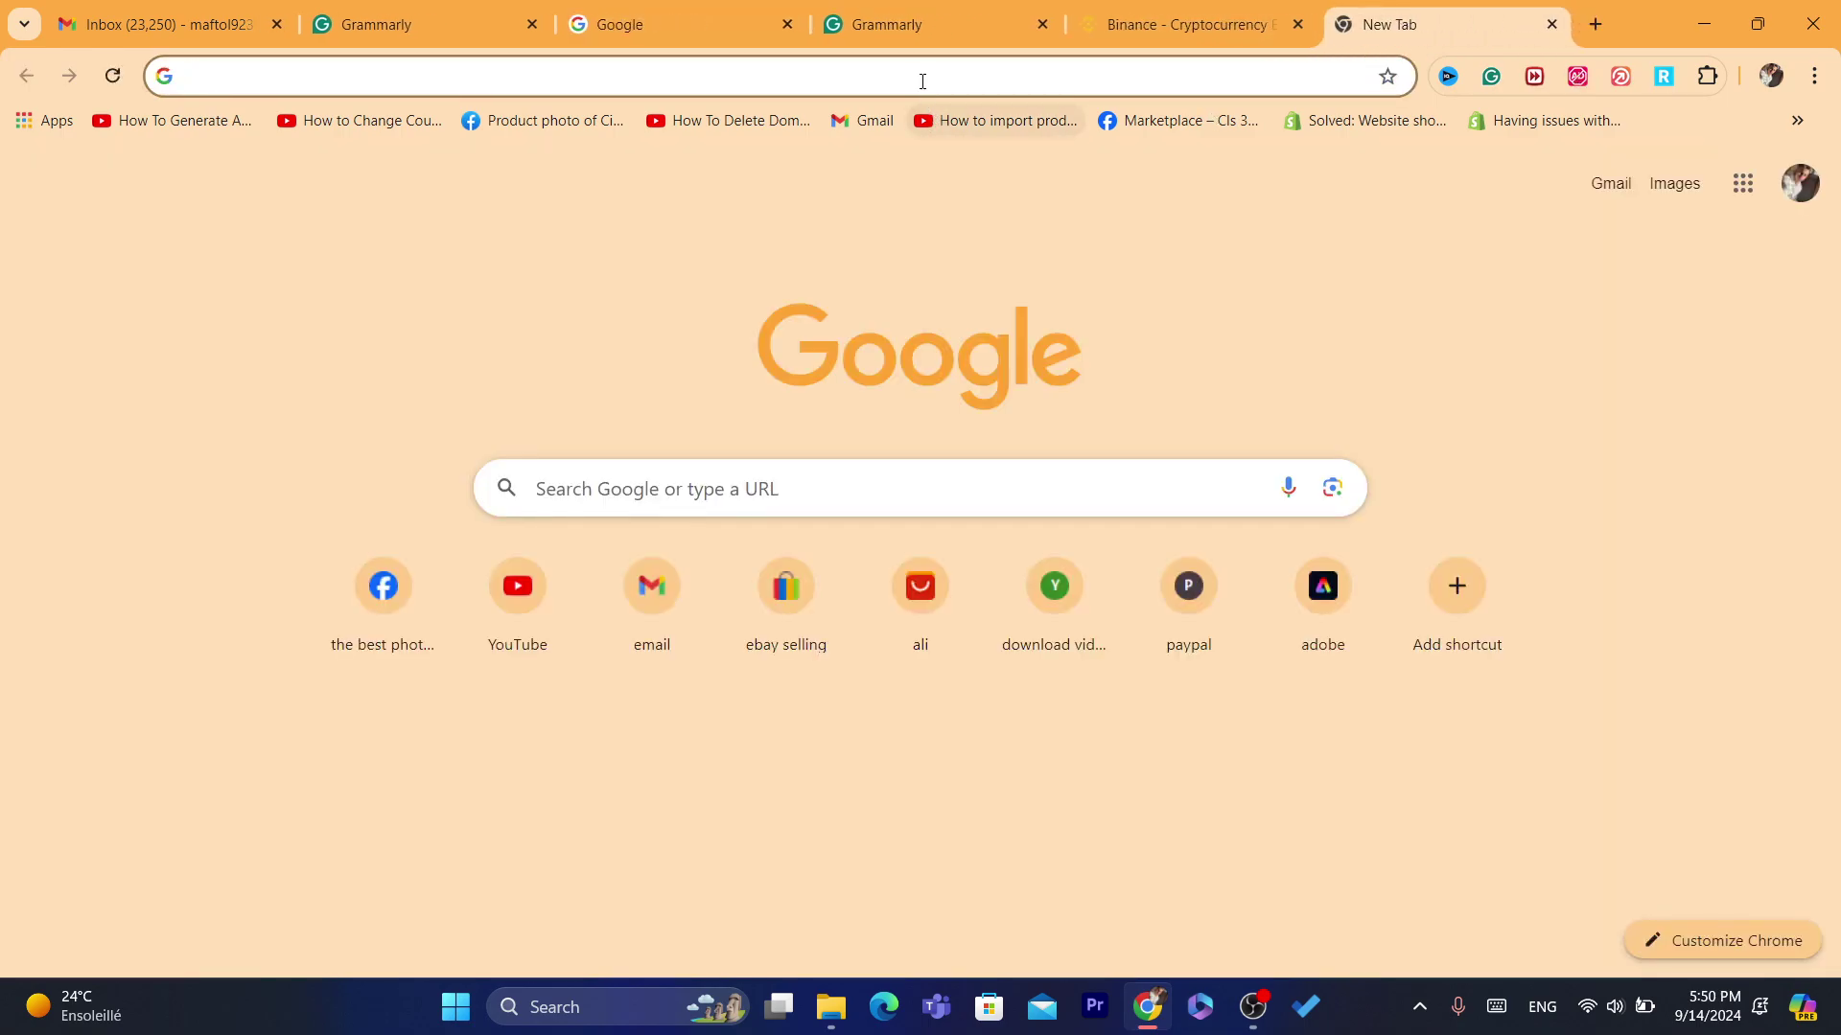
left_click(923, 81)
left_click(291, 611)
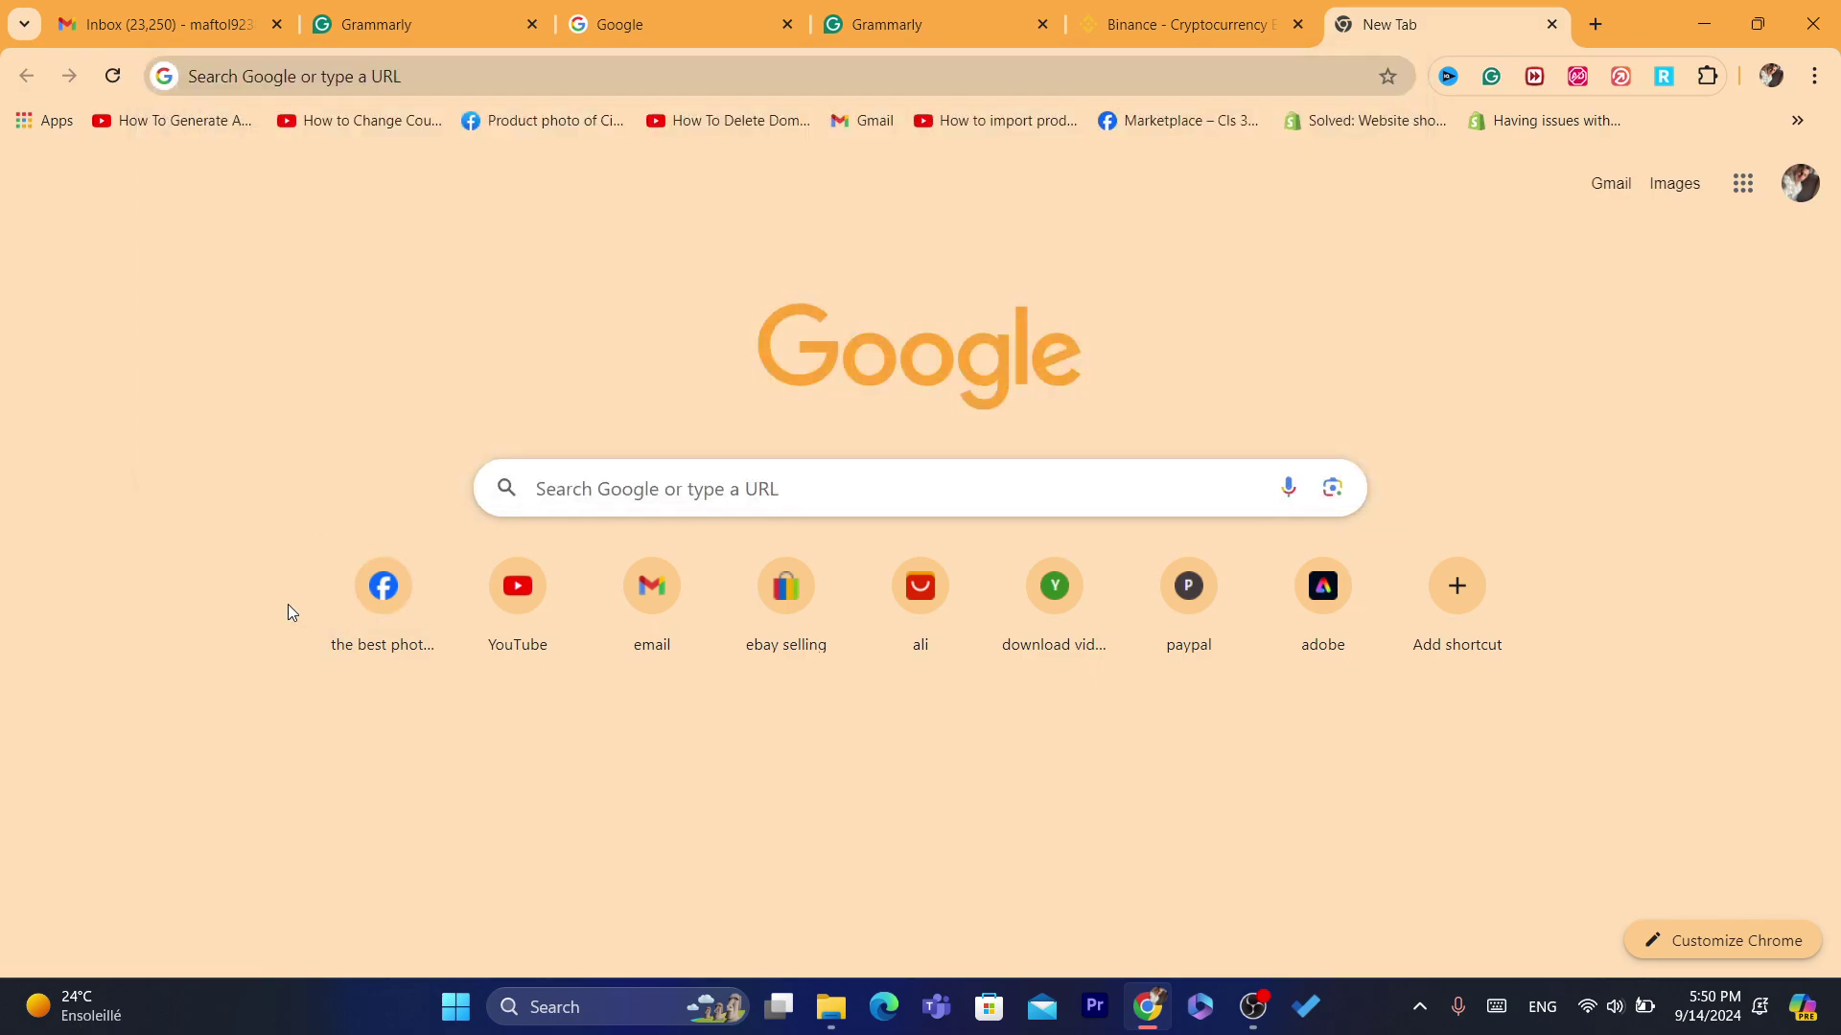
left_click(671, 80)
type("b")
key("BackSpace")
key("BackSpace")
Go to Payoneer's checkout page via 'pay' and sign in with the saved login.
type("pay")
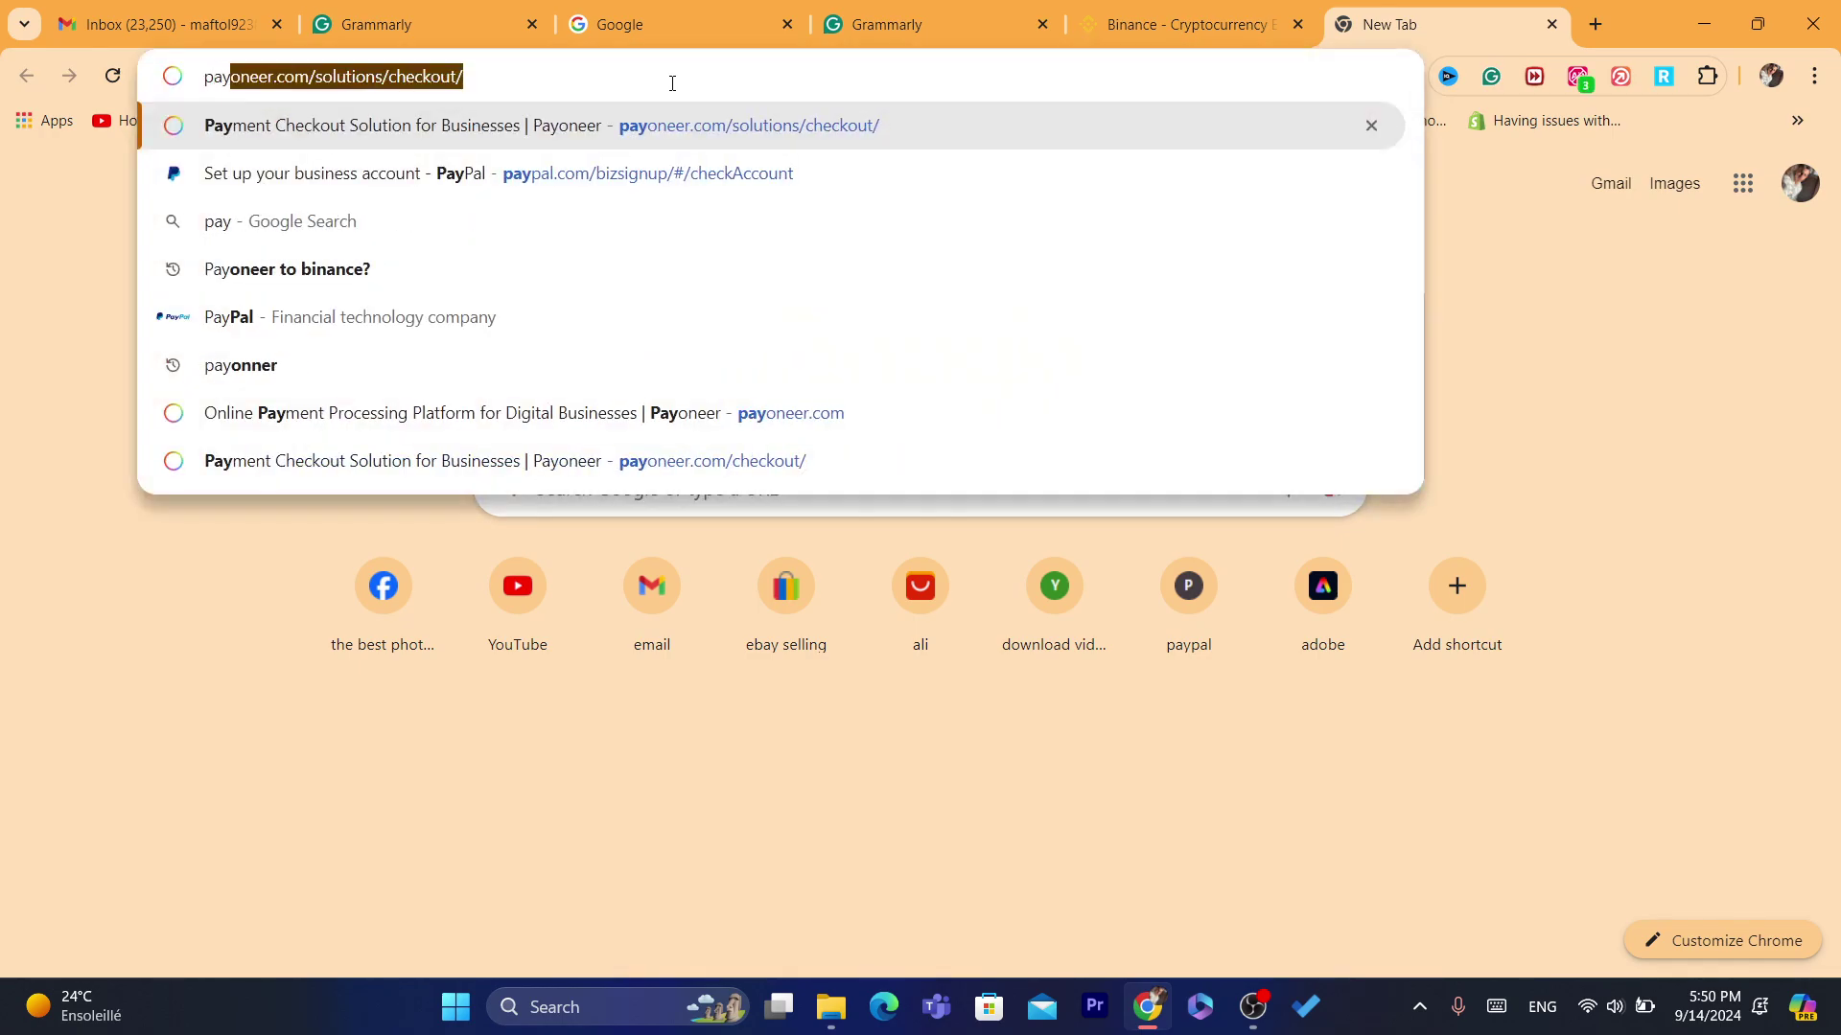
left_click(668, 129)
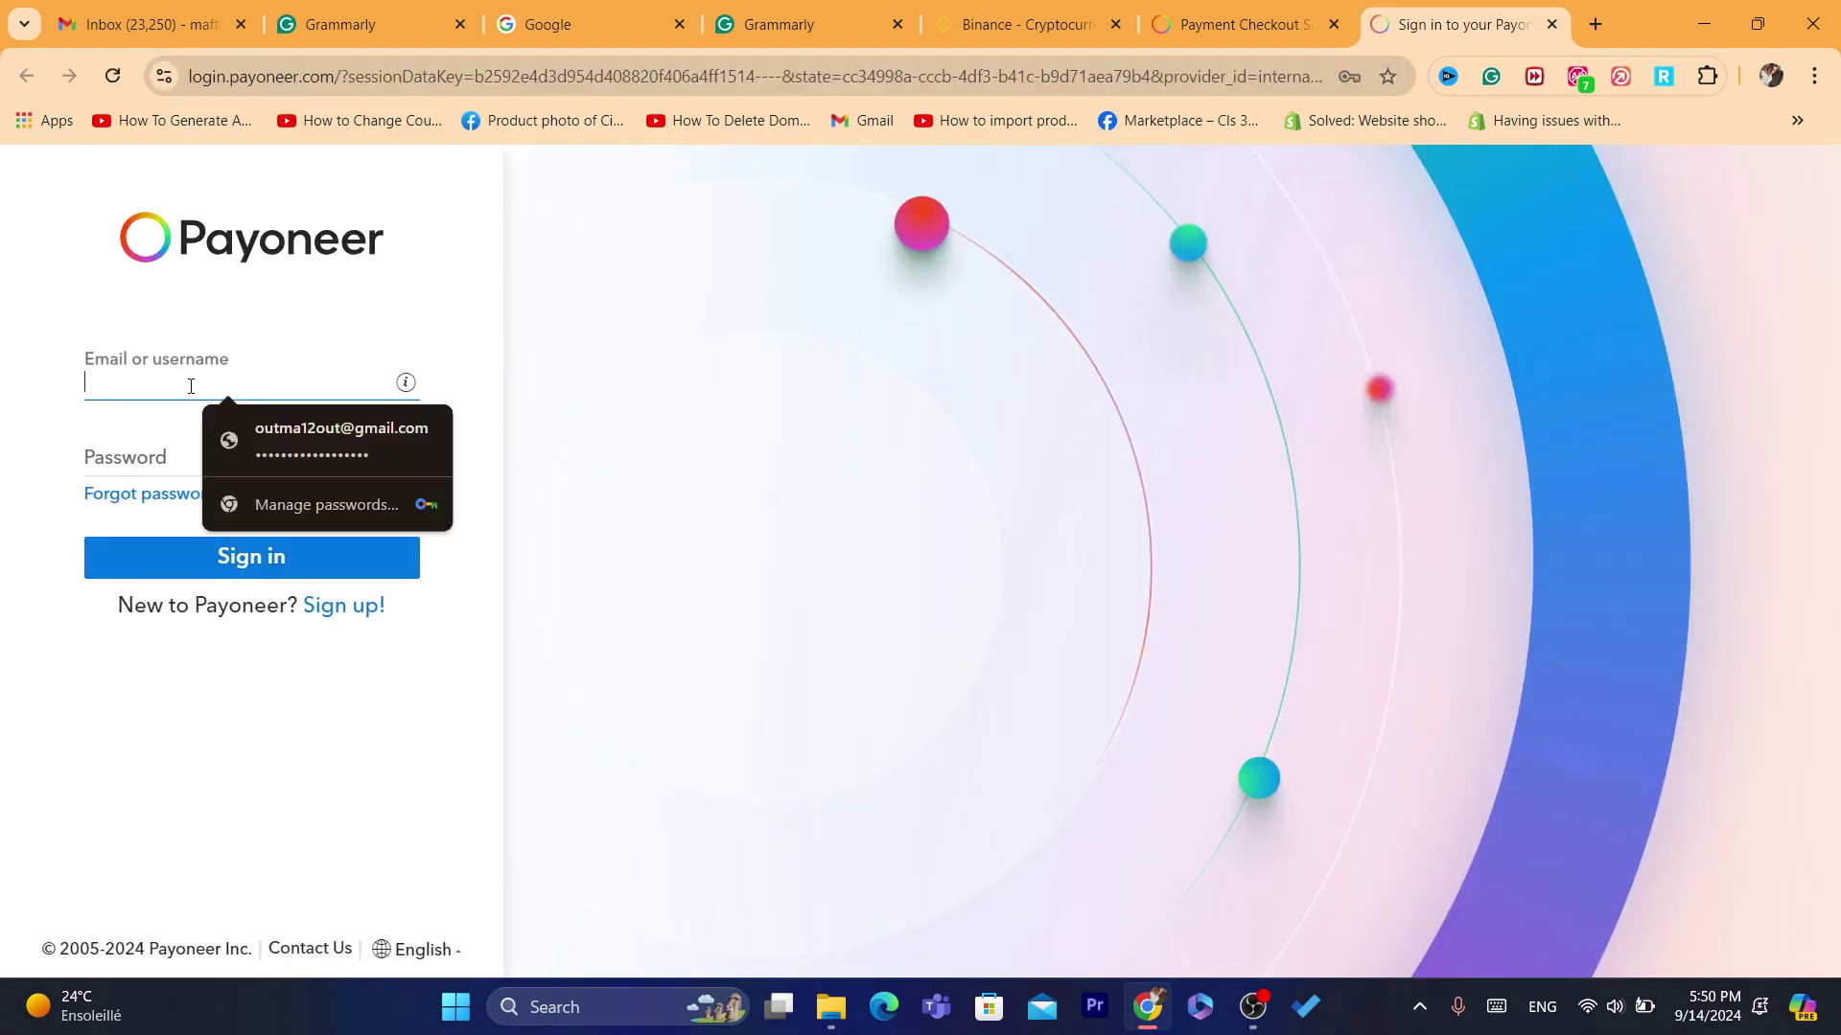
left_click(253, 428)
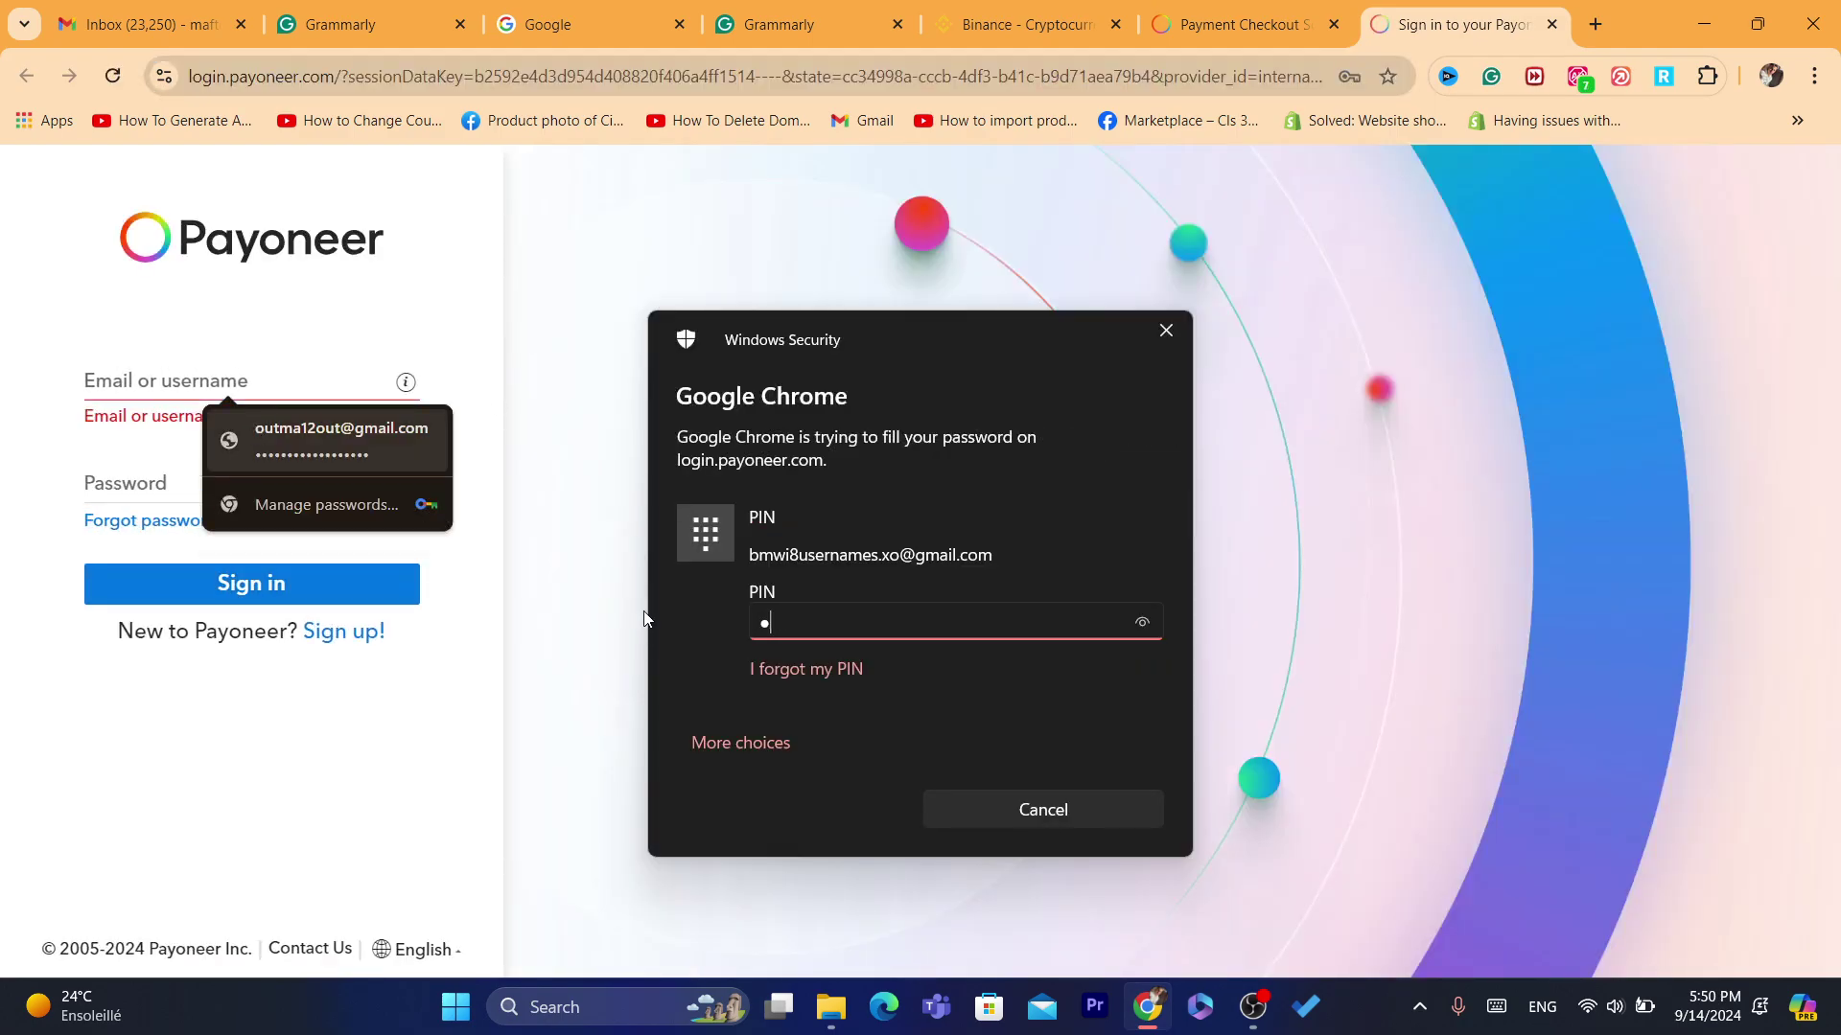
key("Escape")
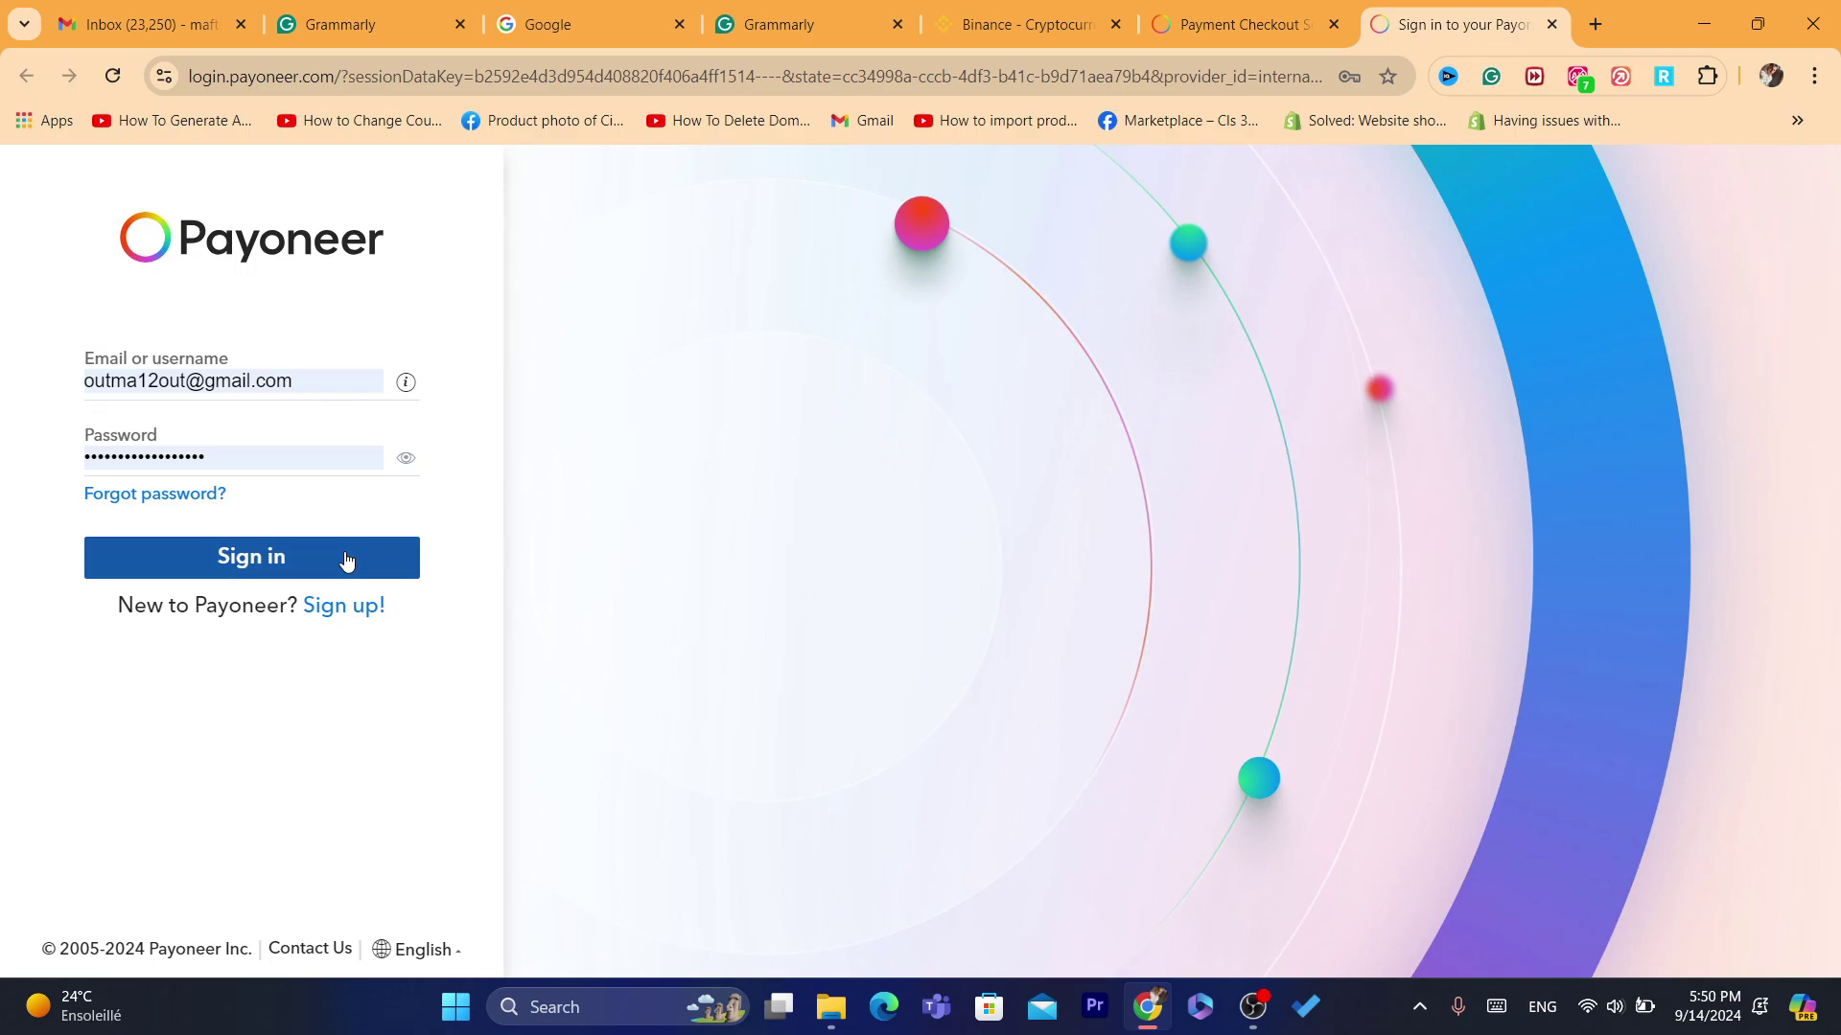
left_click(347, 561)
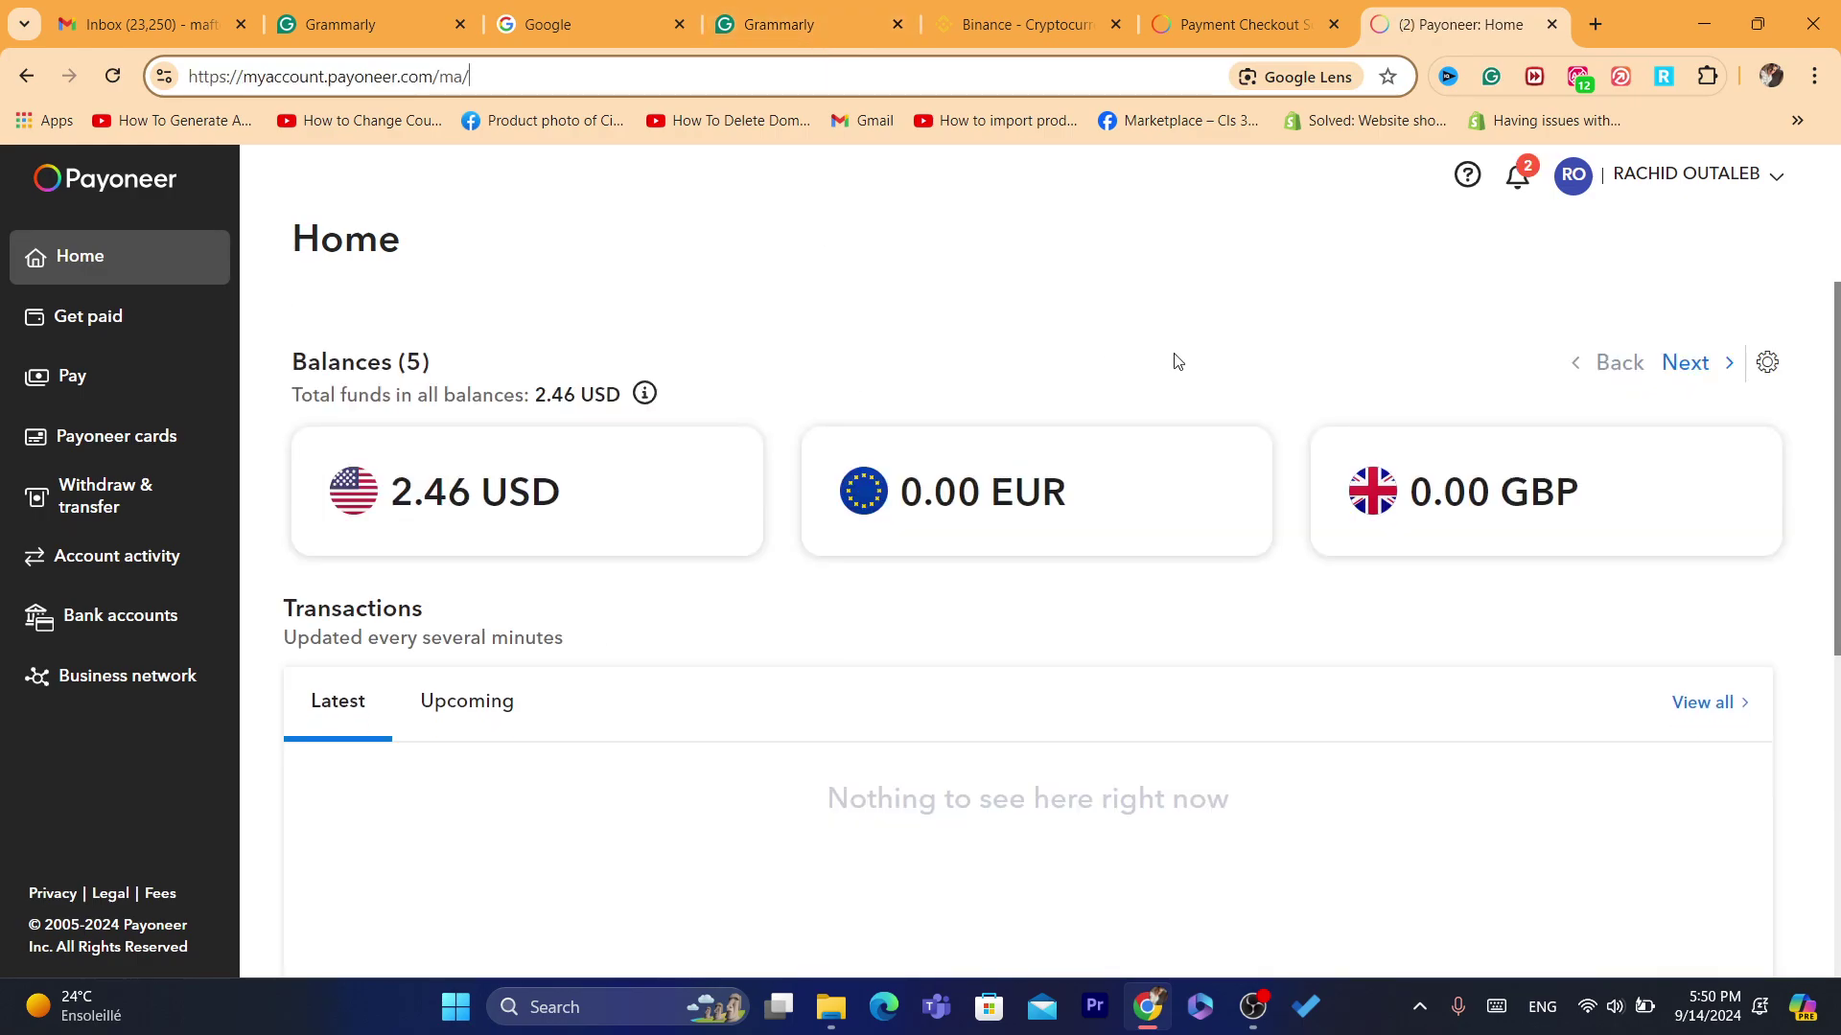
Open the 2.46 USD balance details and paste the Revolut note into the address bar.
left_click(656, 497)
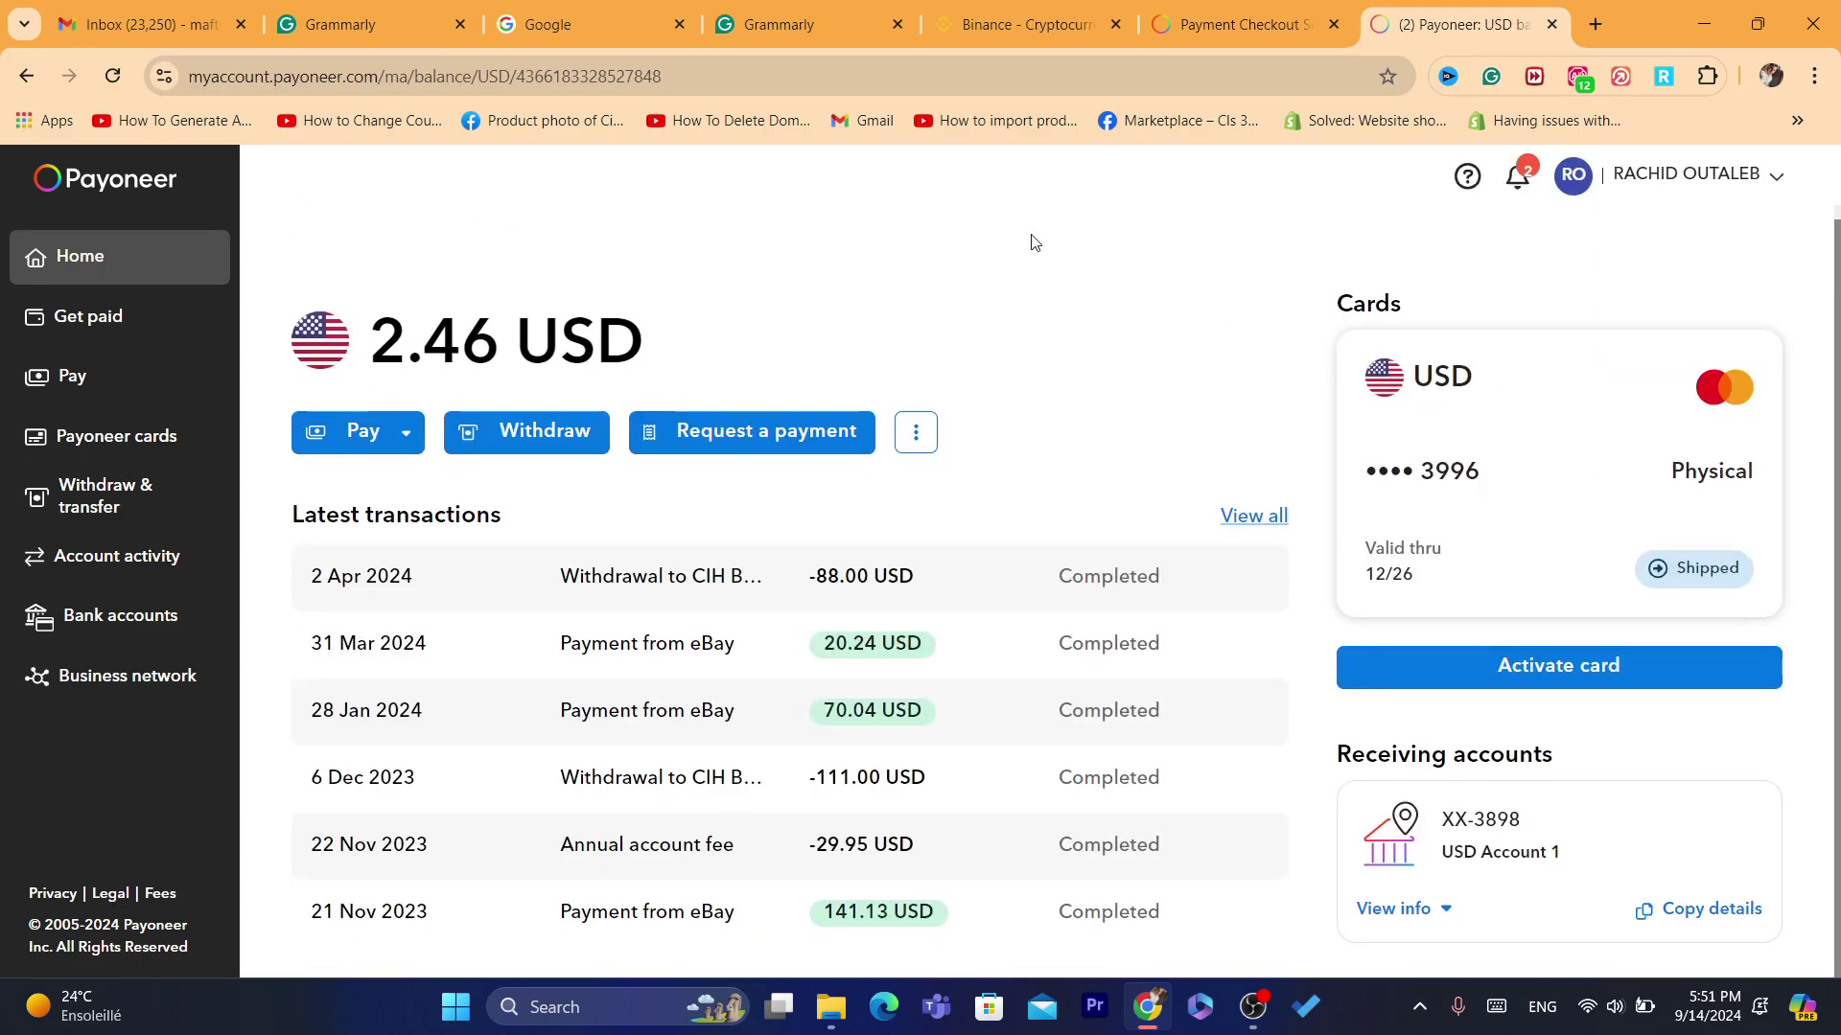
left_click(703, 69)
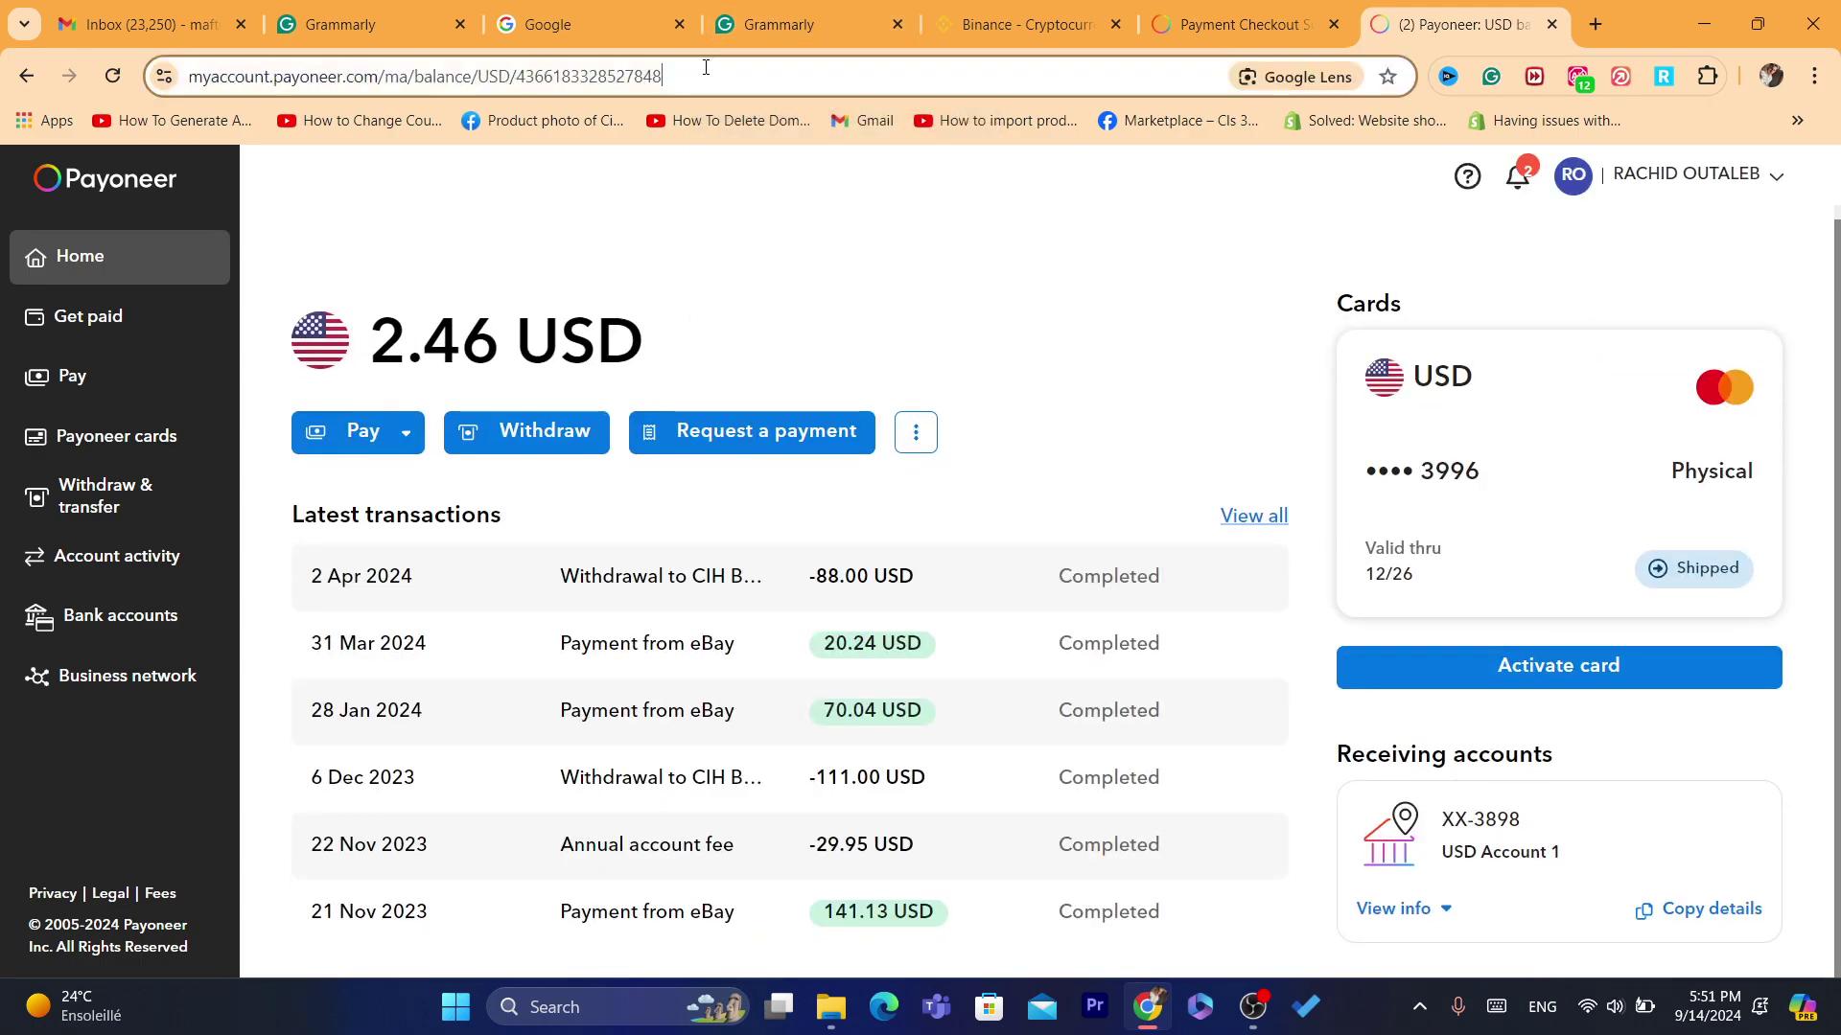
type("One way around it is to transfer your Payoneer funds to your Revolut account. Pretty easy, but it must be over 50 USD. Then you can buy crypto on Revolut, and then send it to your wallet, on Binance or whatever wallet you wish.")
left_click(777, 309)
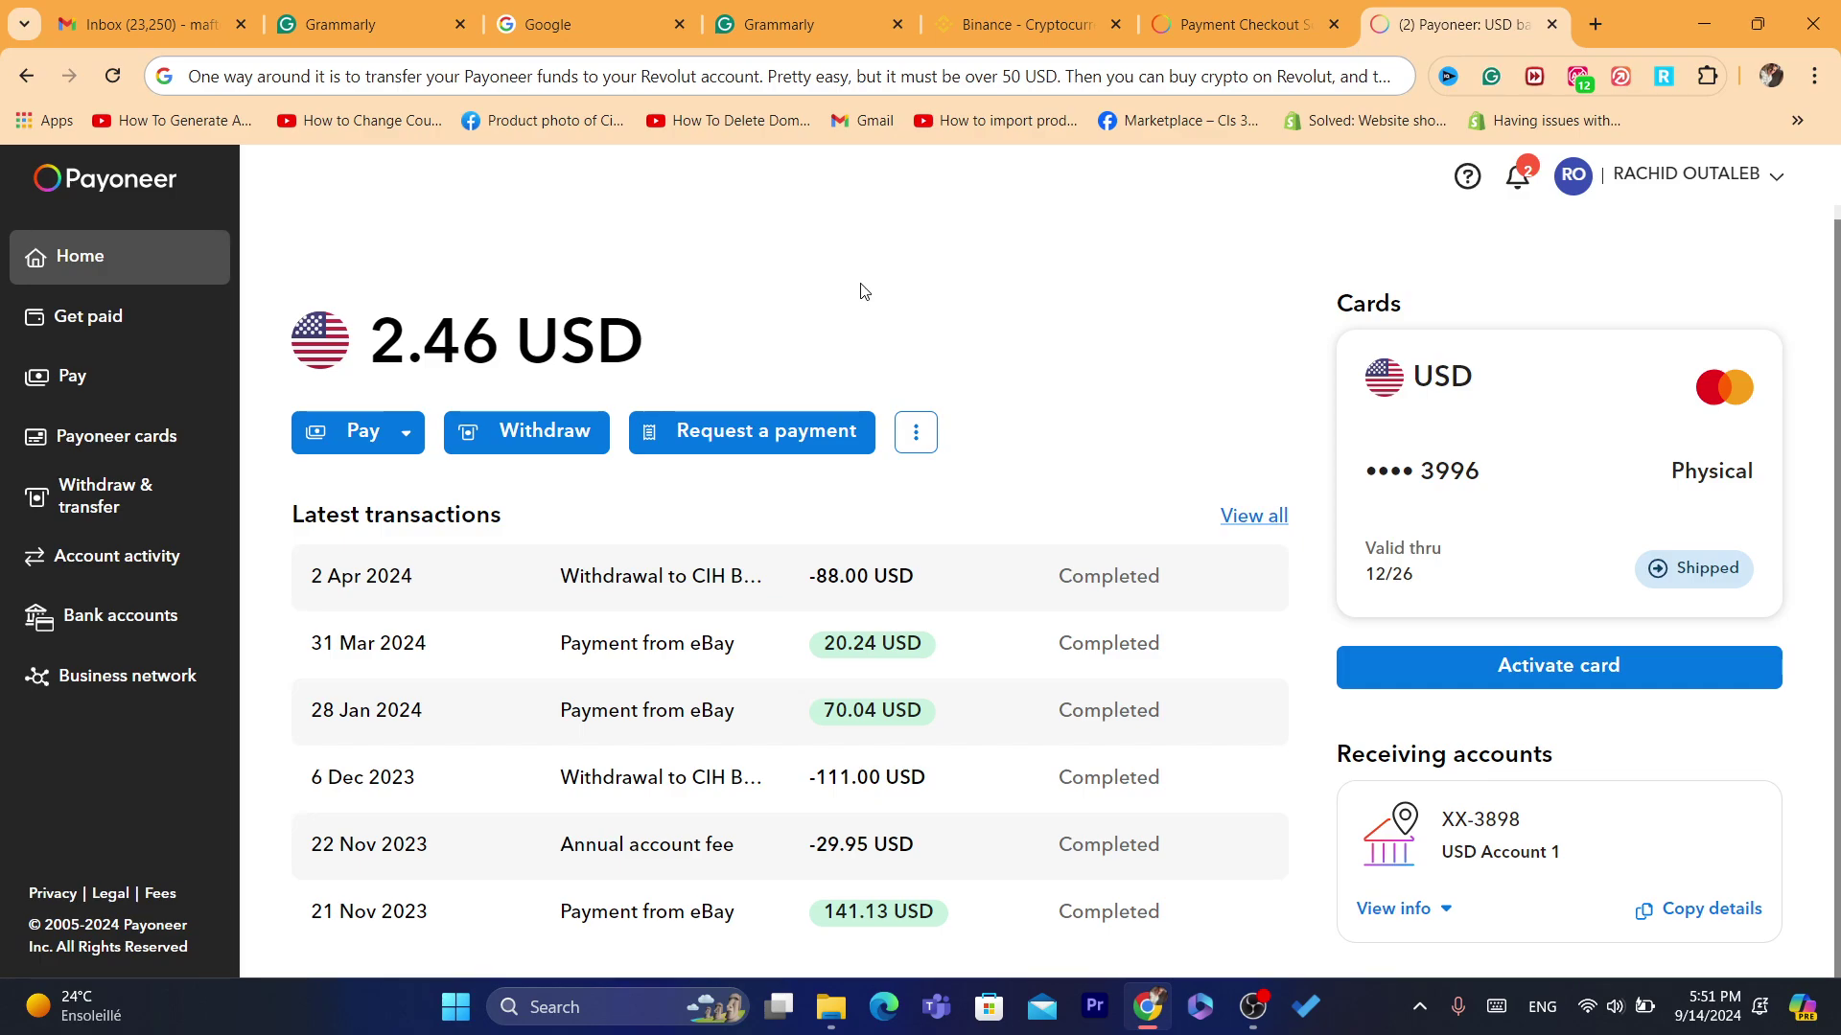
Switch to the Google tab and back, then highlight the 2.46 USD balance.
left_click(610, 17)
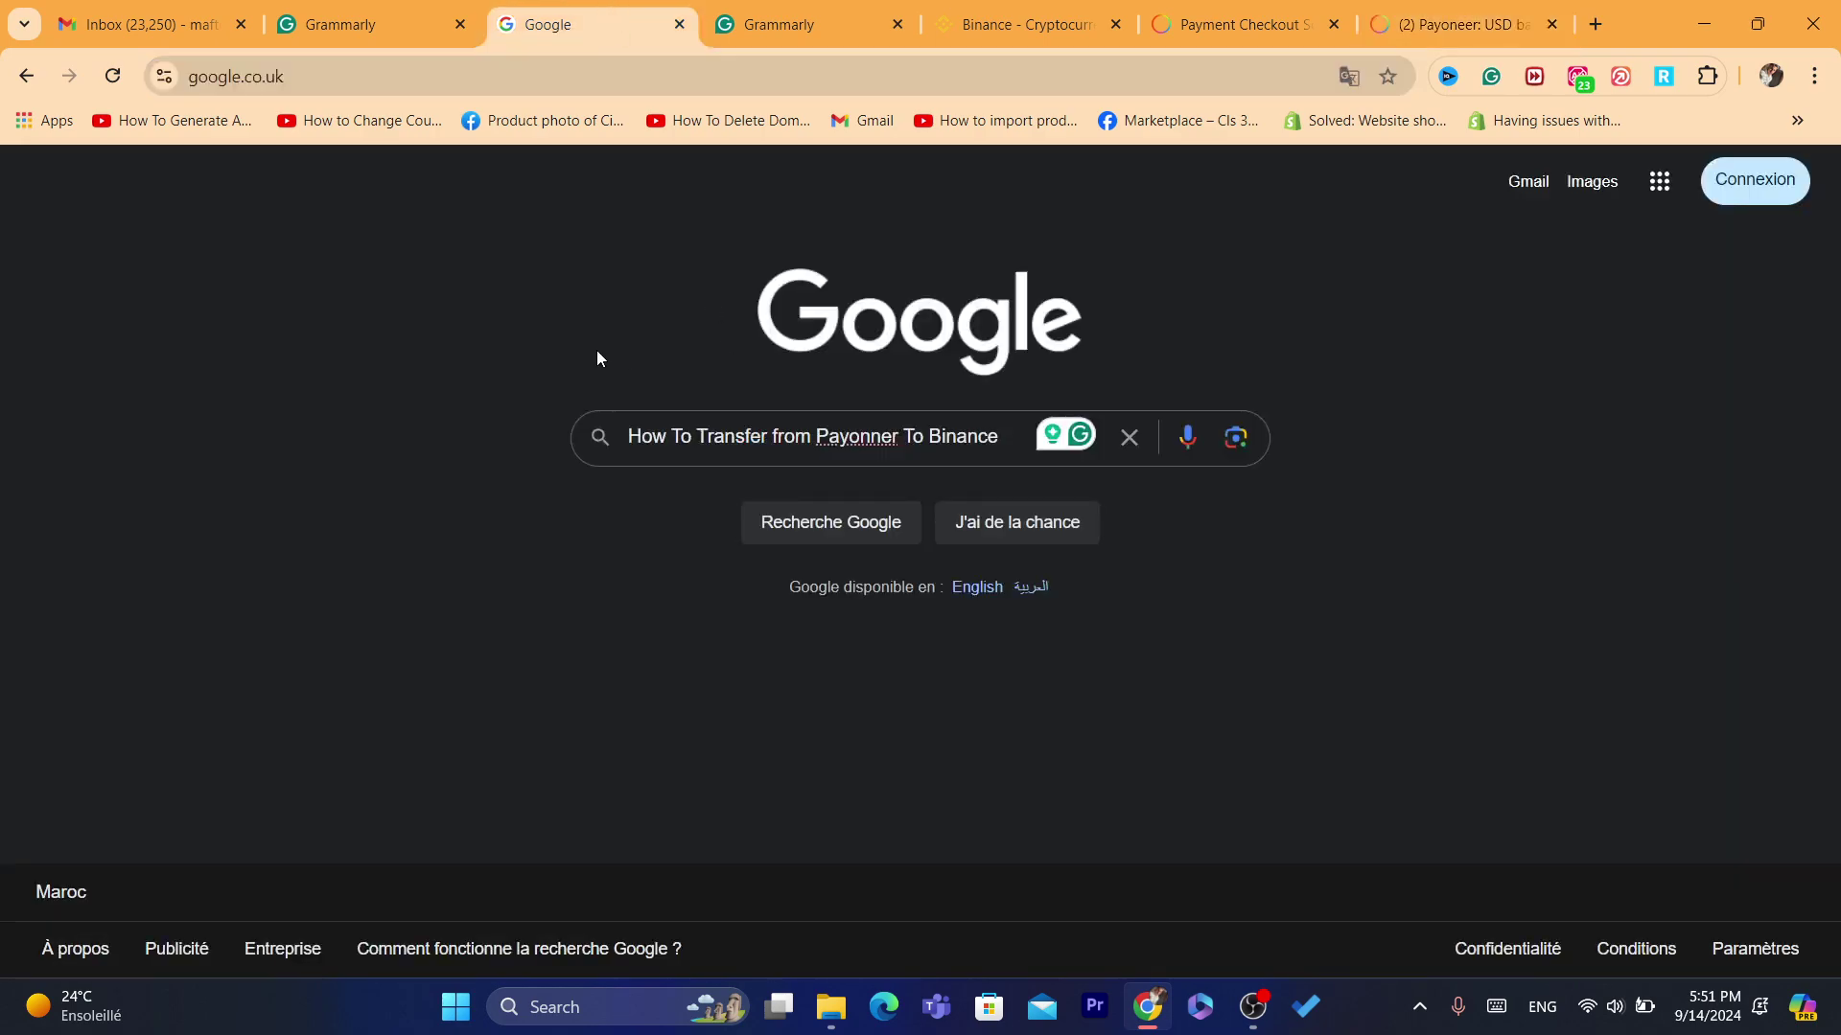
left_click(1481, 11)
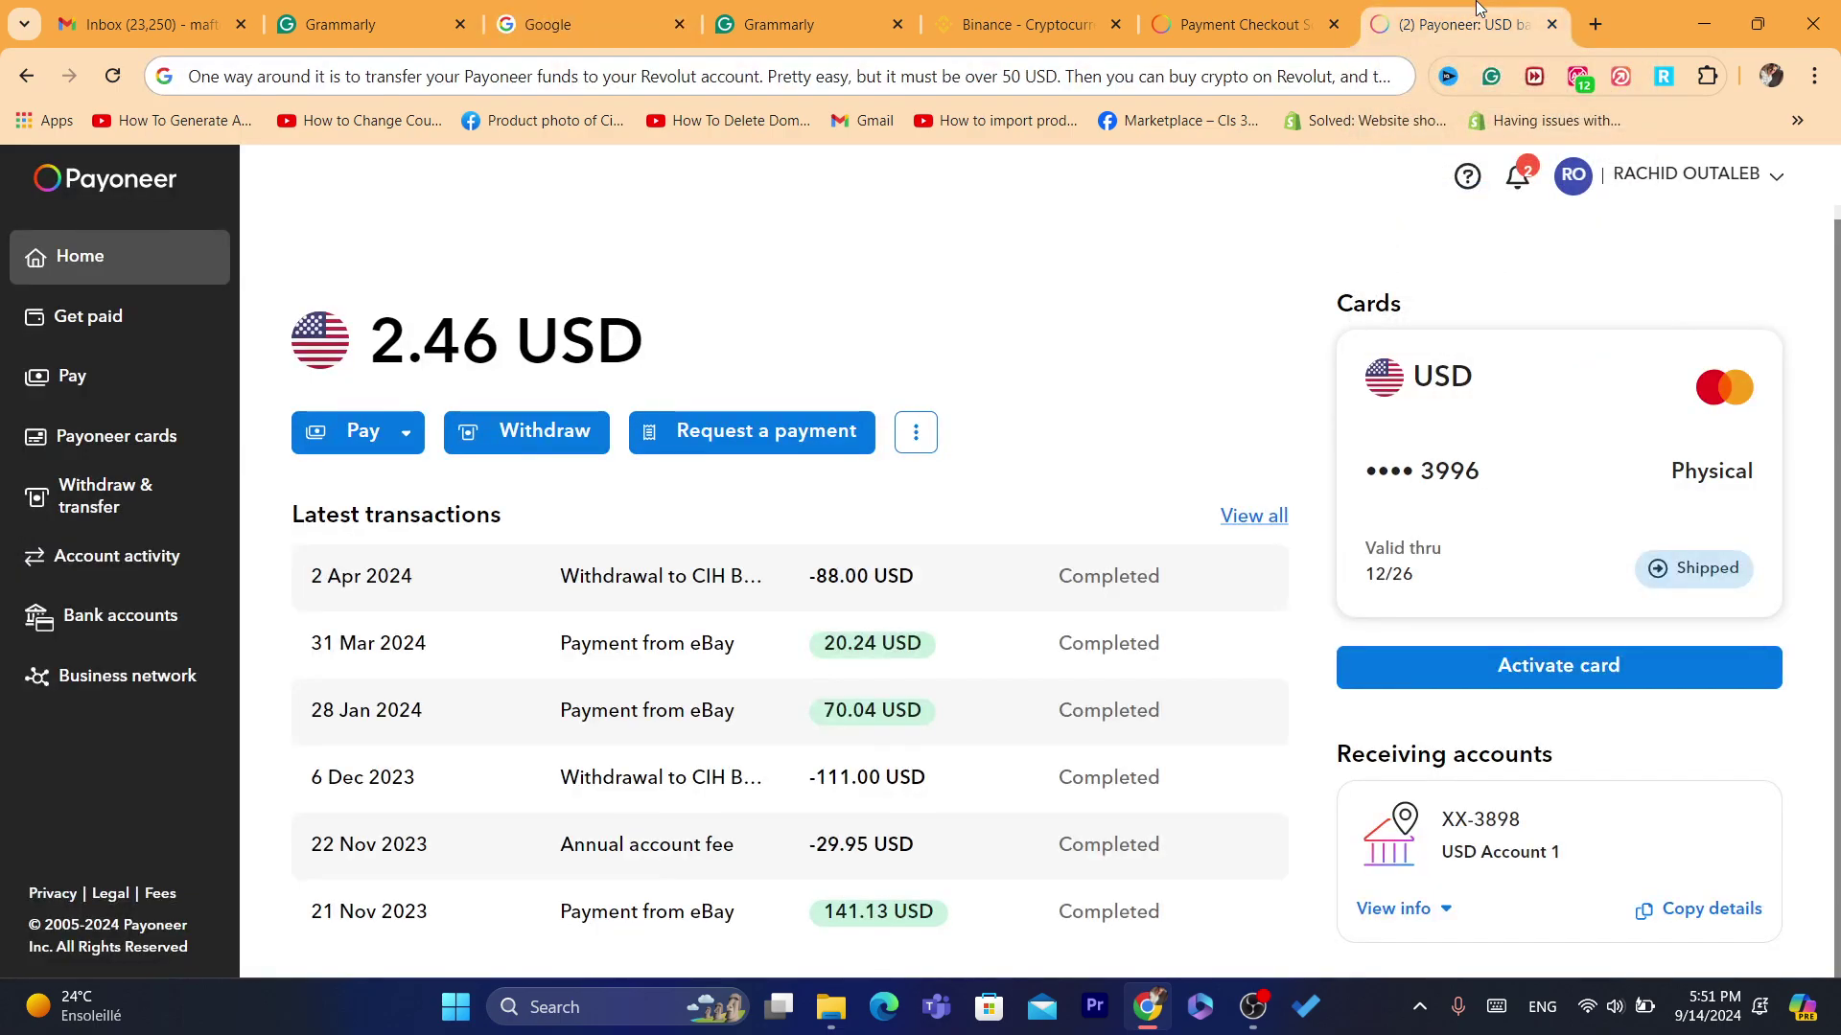
left_click_drag(419, 348, 662, 361)
left_click(663, 362)
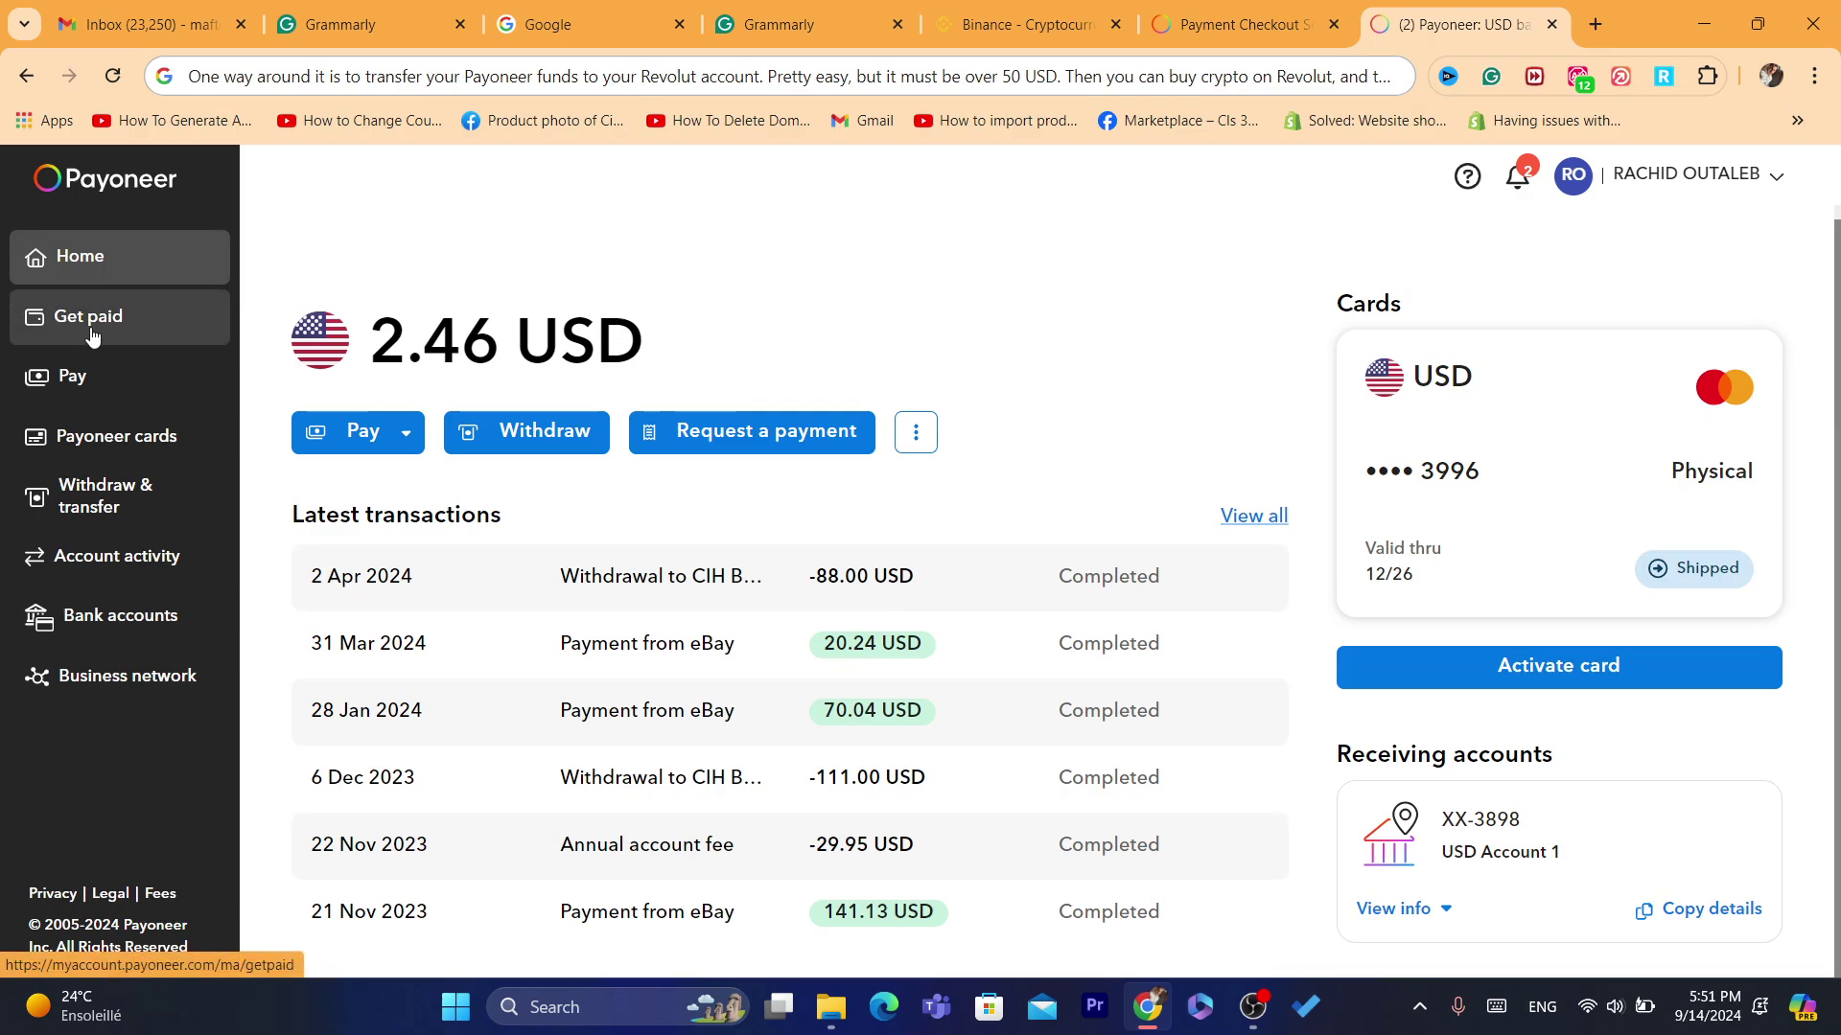
Open the Payoneer cards page and view the EUR virtual card details.
left_click(149, 436)
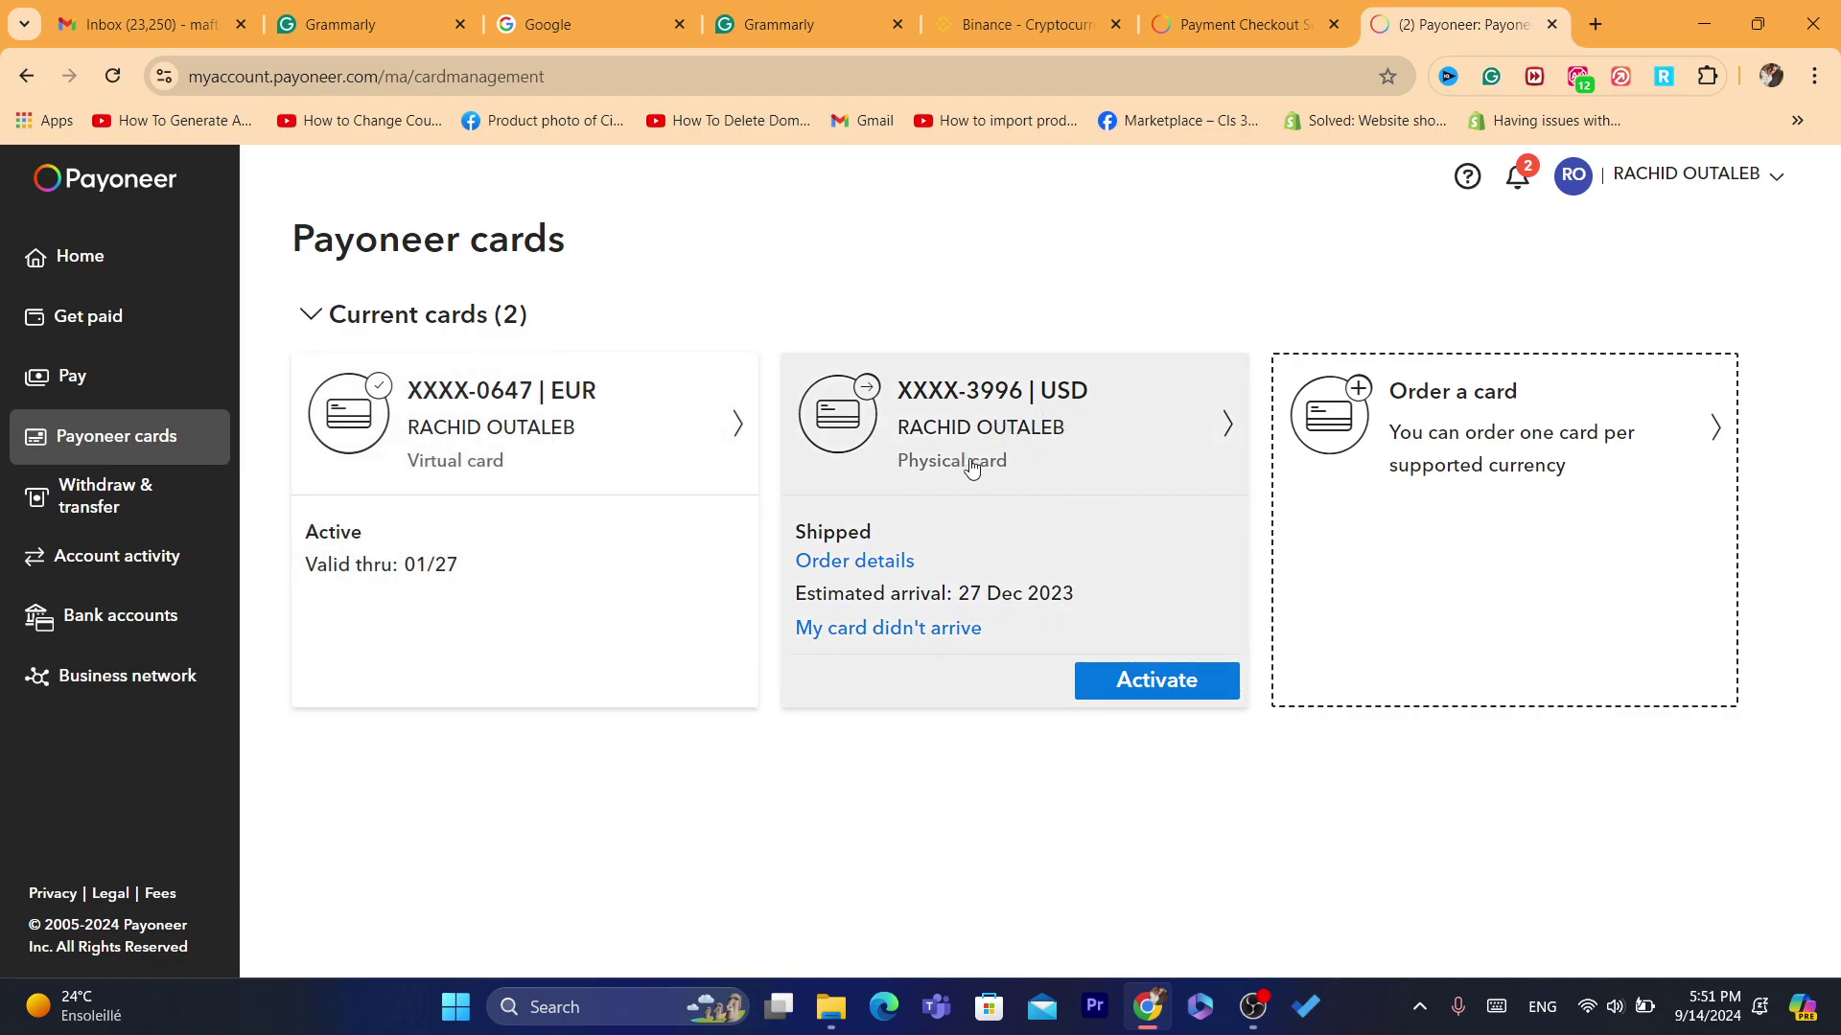
left_click(497, 460)
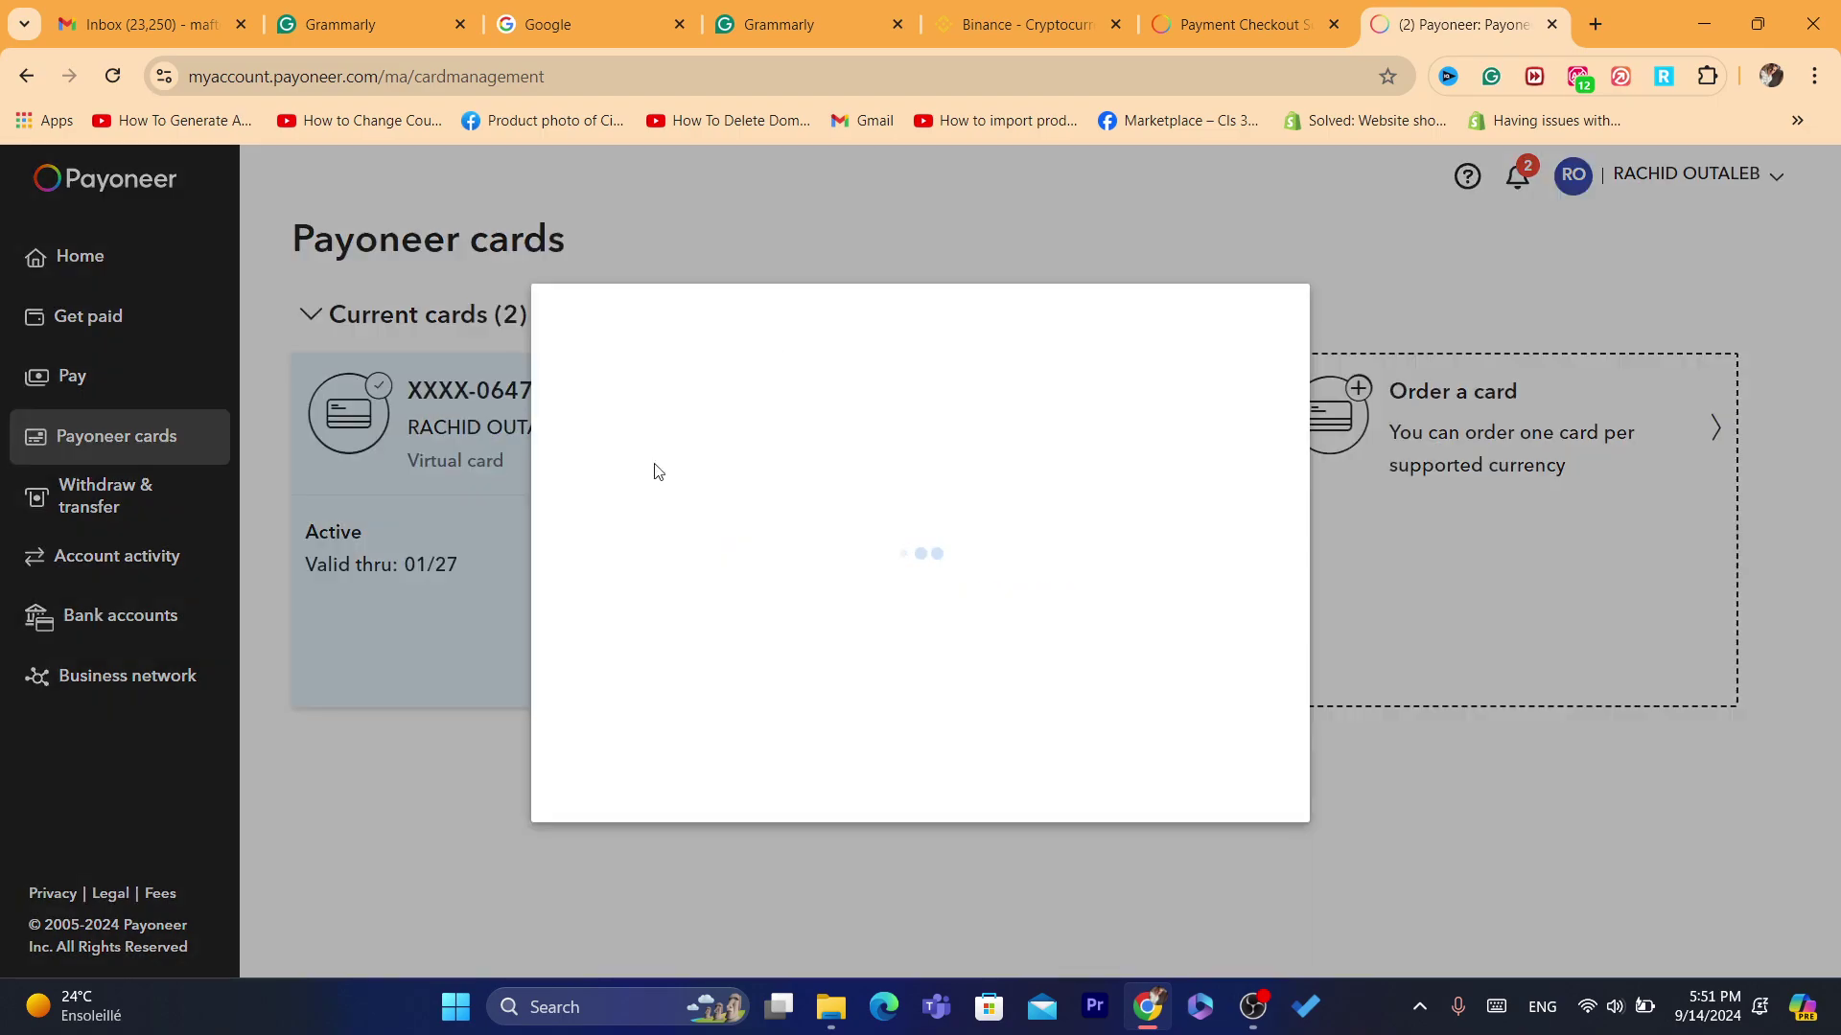
left_click(1288, 310)
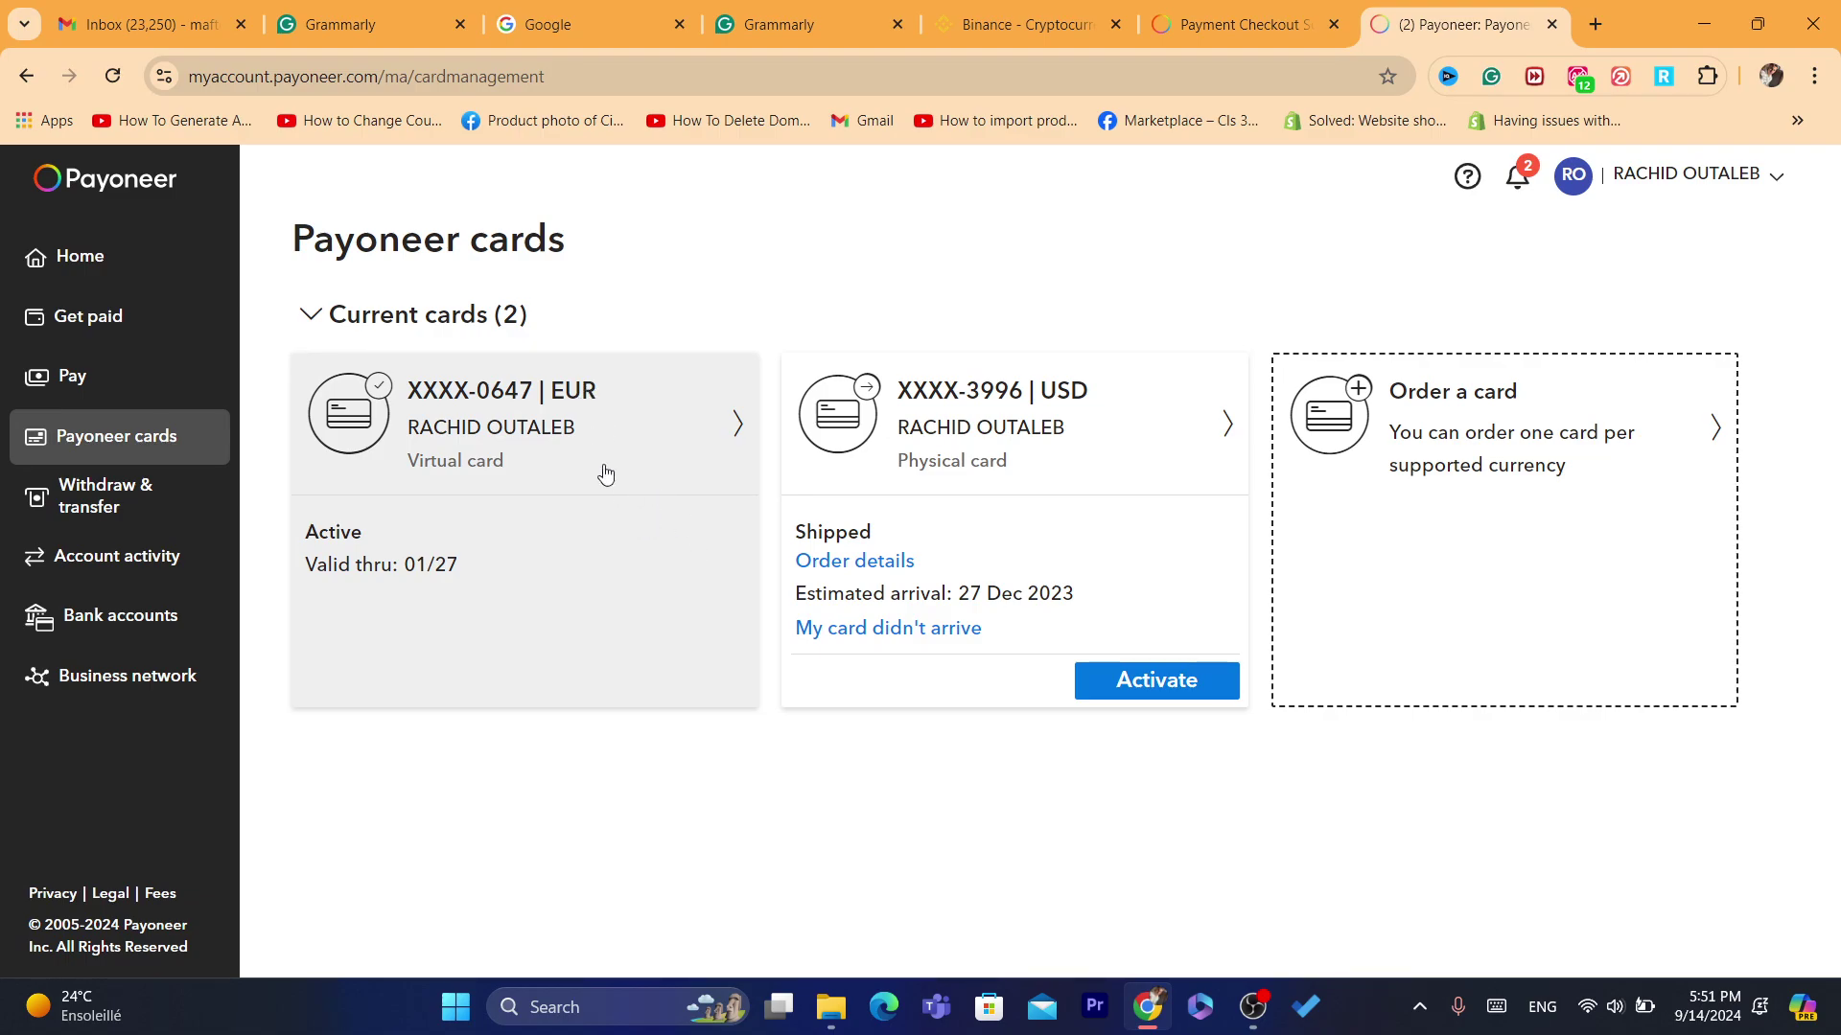
Repeatedly highlight the Payoneer cards page title.
triple_click(464, 239)
left_click(642, 253)
triple_click(457, 247)
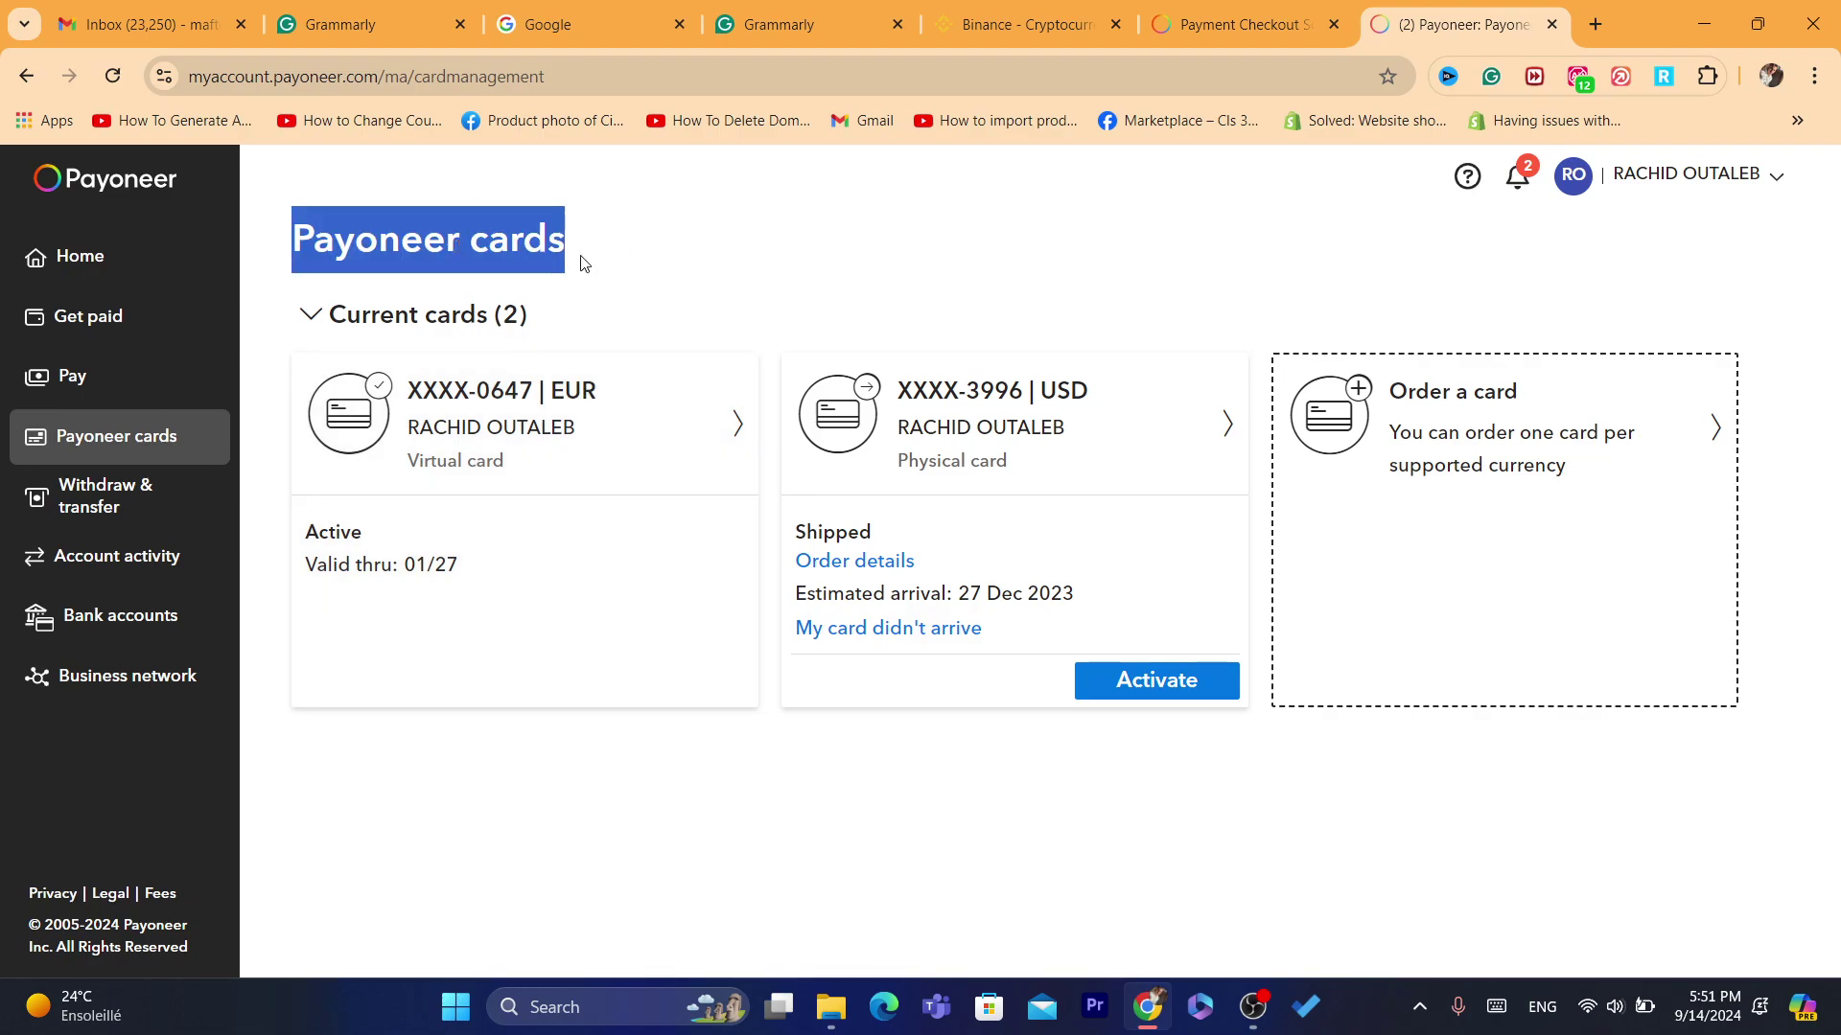
left_click(580, 264)
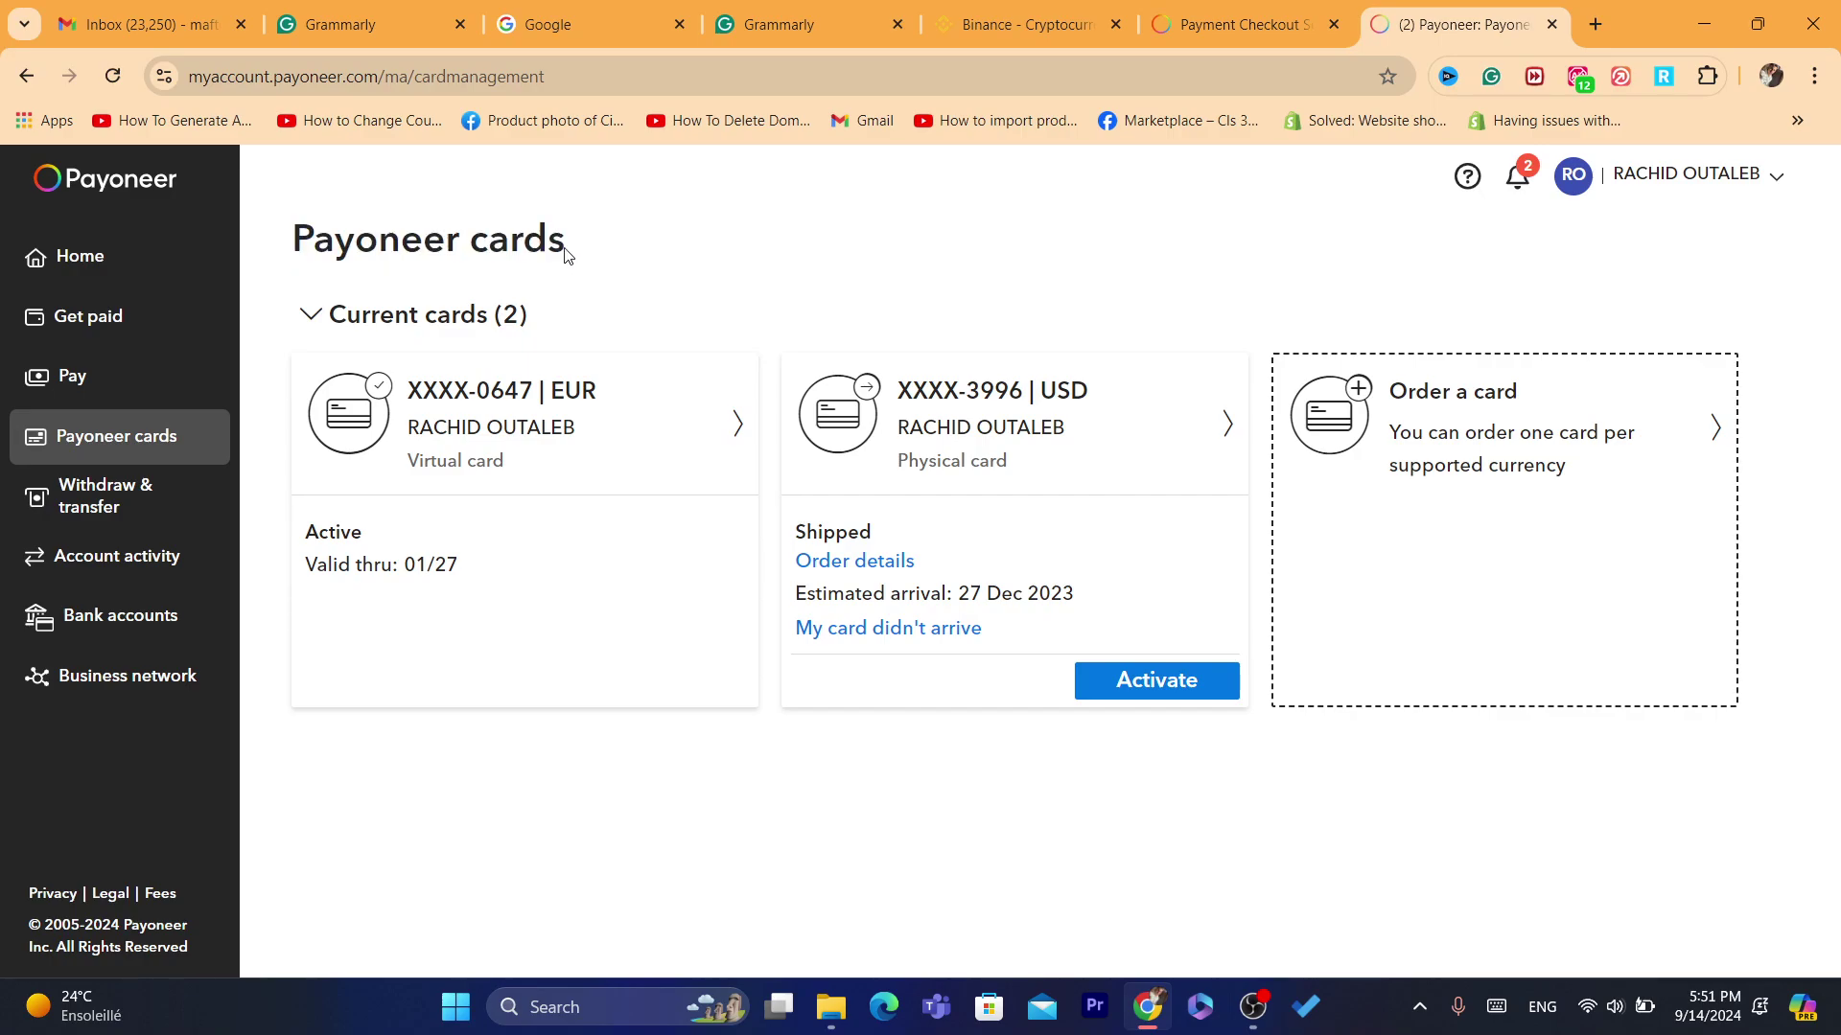
triple_click(554, 244)
left_click(635, 265)
triple_click(531, 234)
left_click(768, 805)
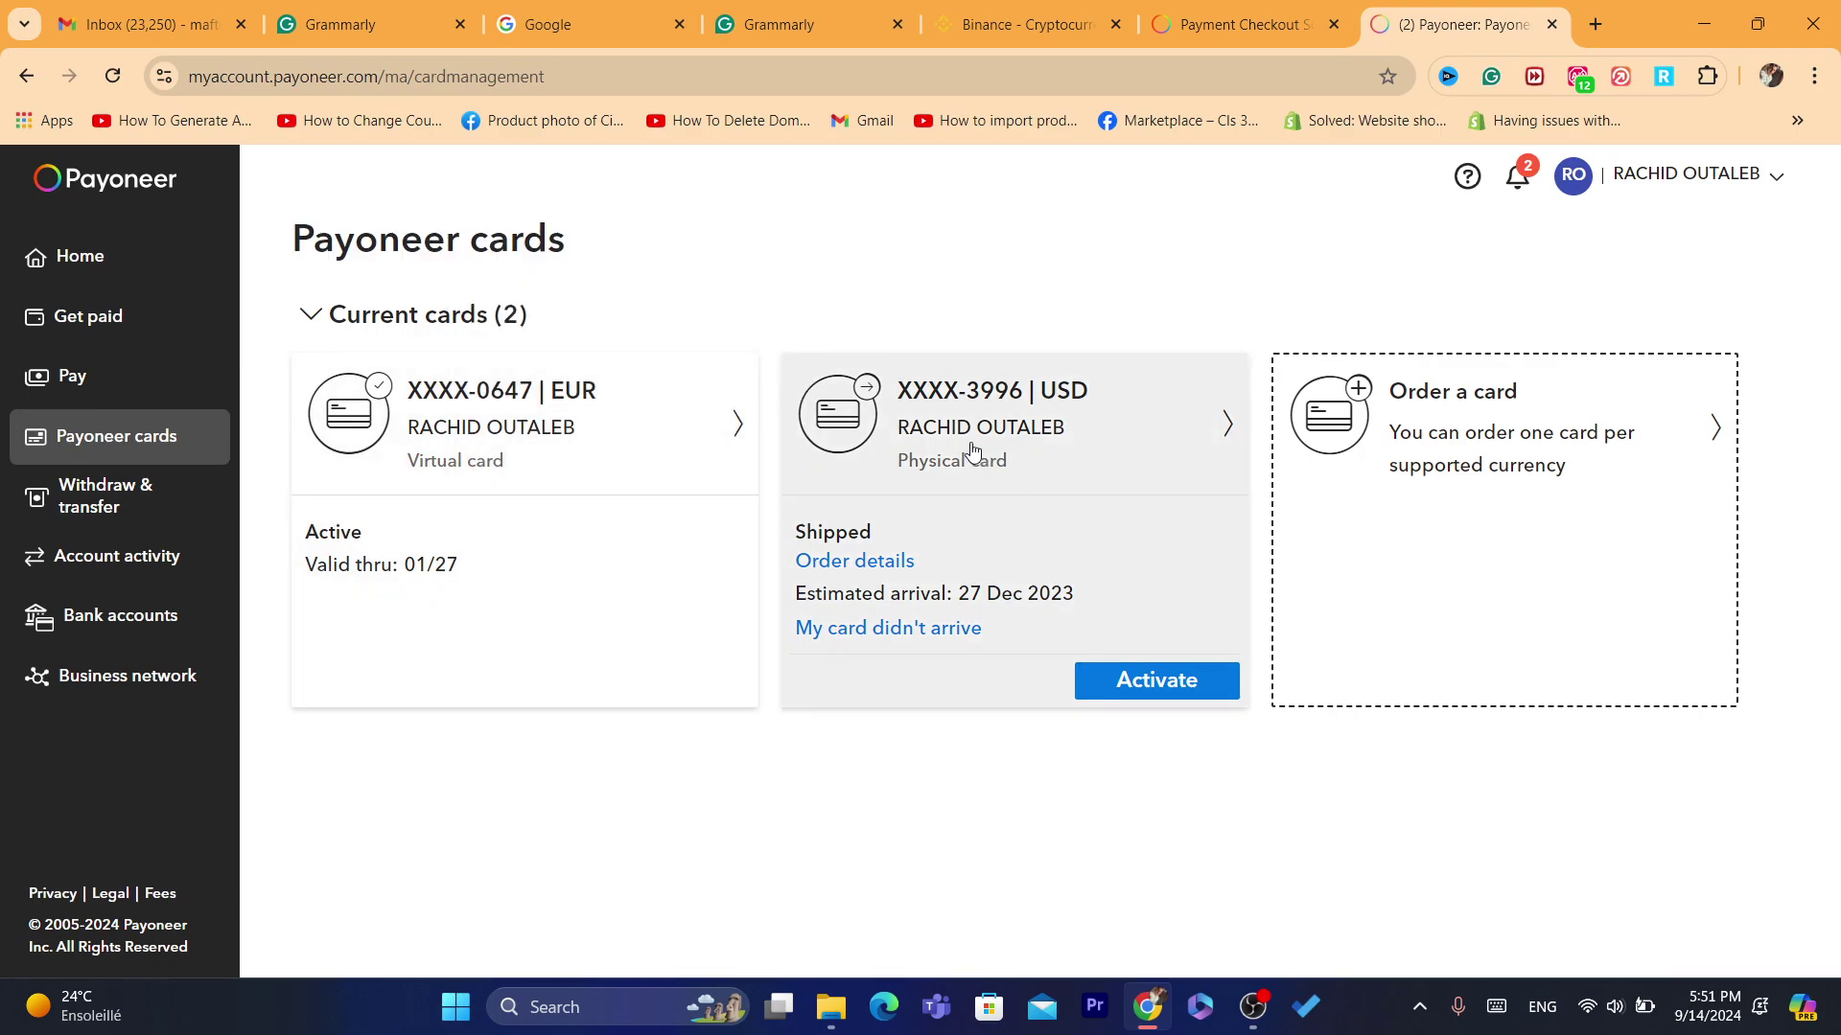
triple_click(537, 239)
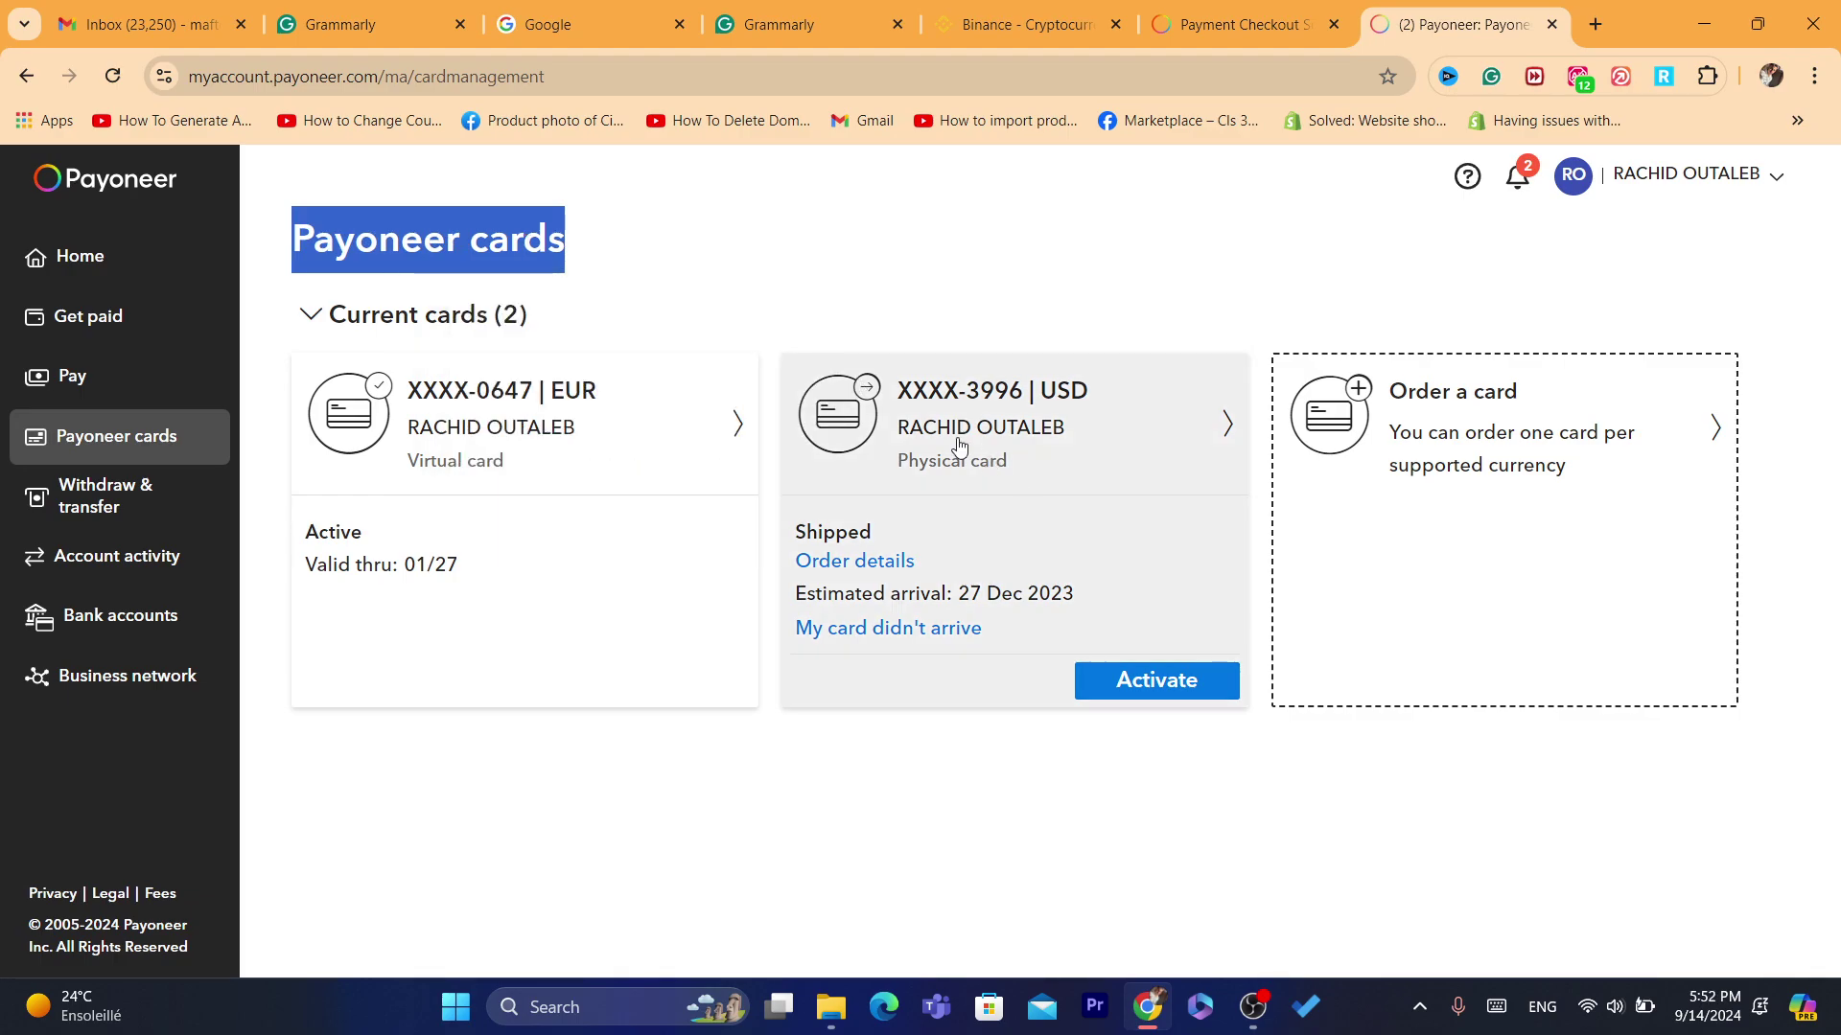
Recheck the EUR virtual card details, then return Home and open the USD balance page.
left_click(552, 406)
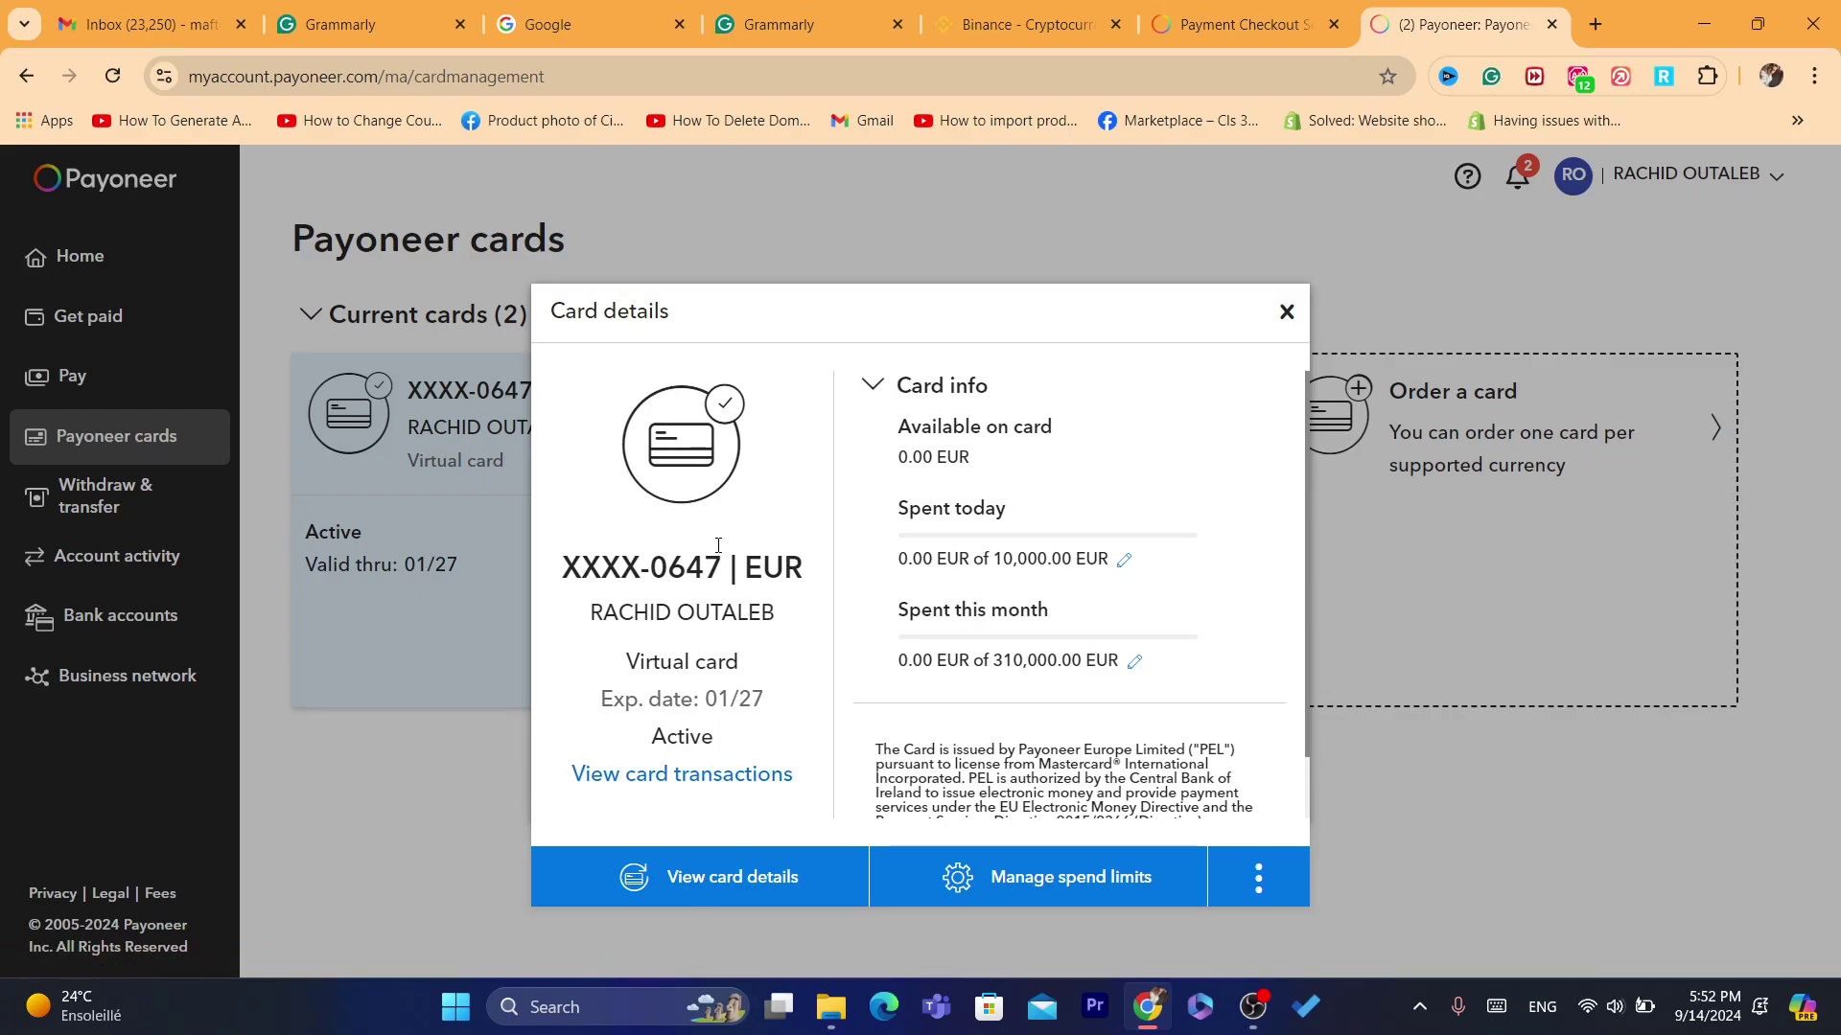
left_click(1286, 312)
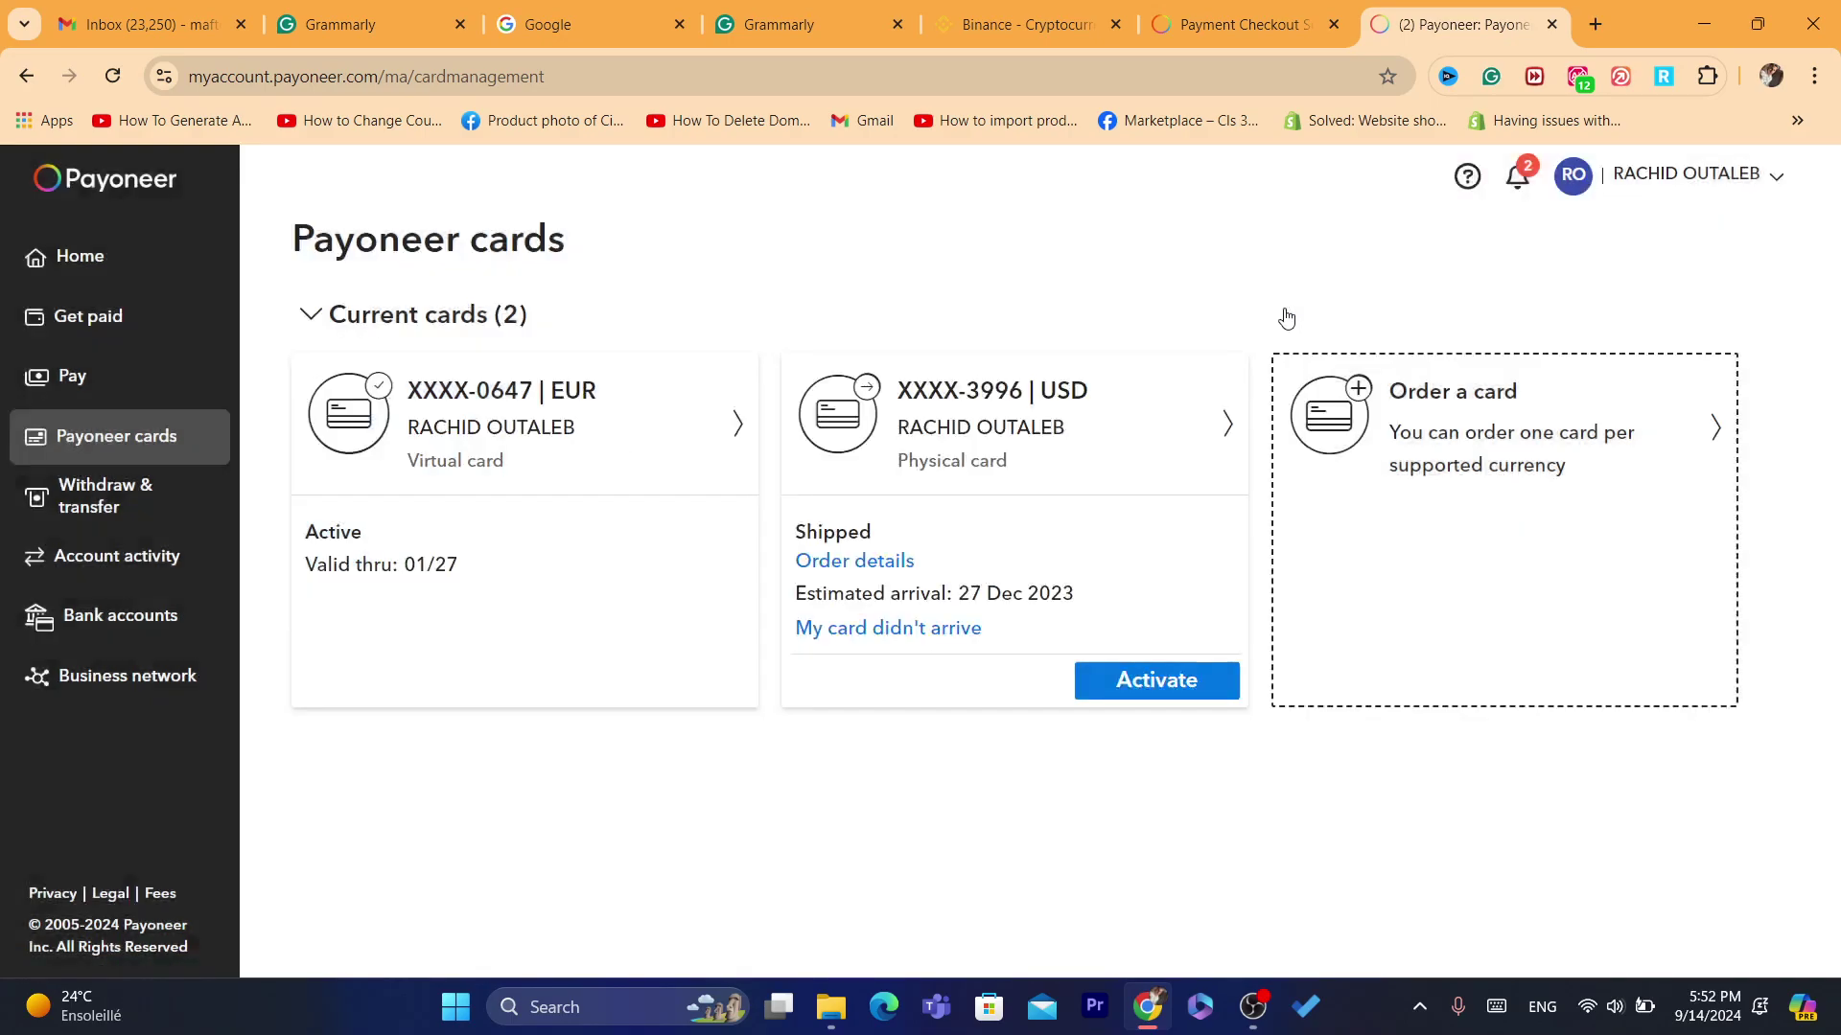
left_click(191, 269)
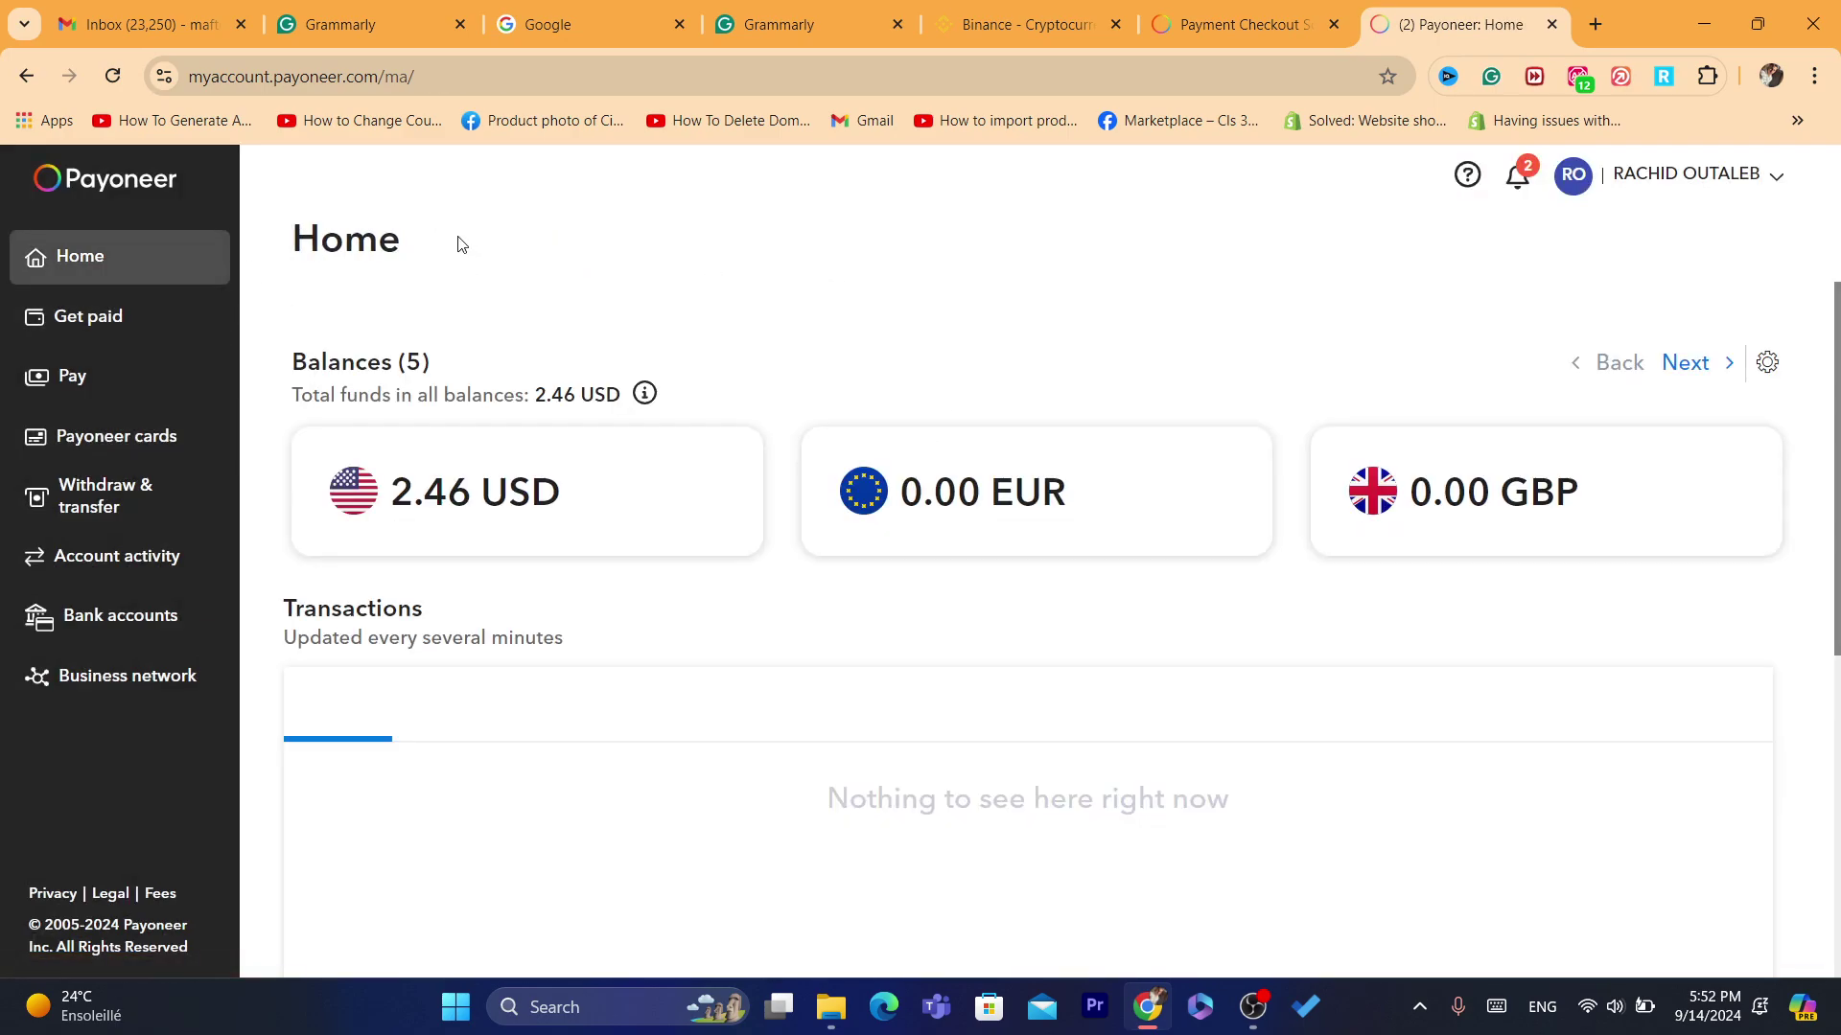
left_click(579, 514)
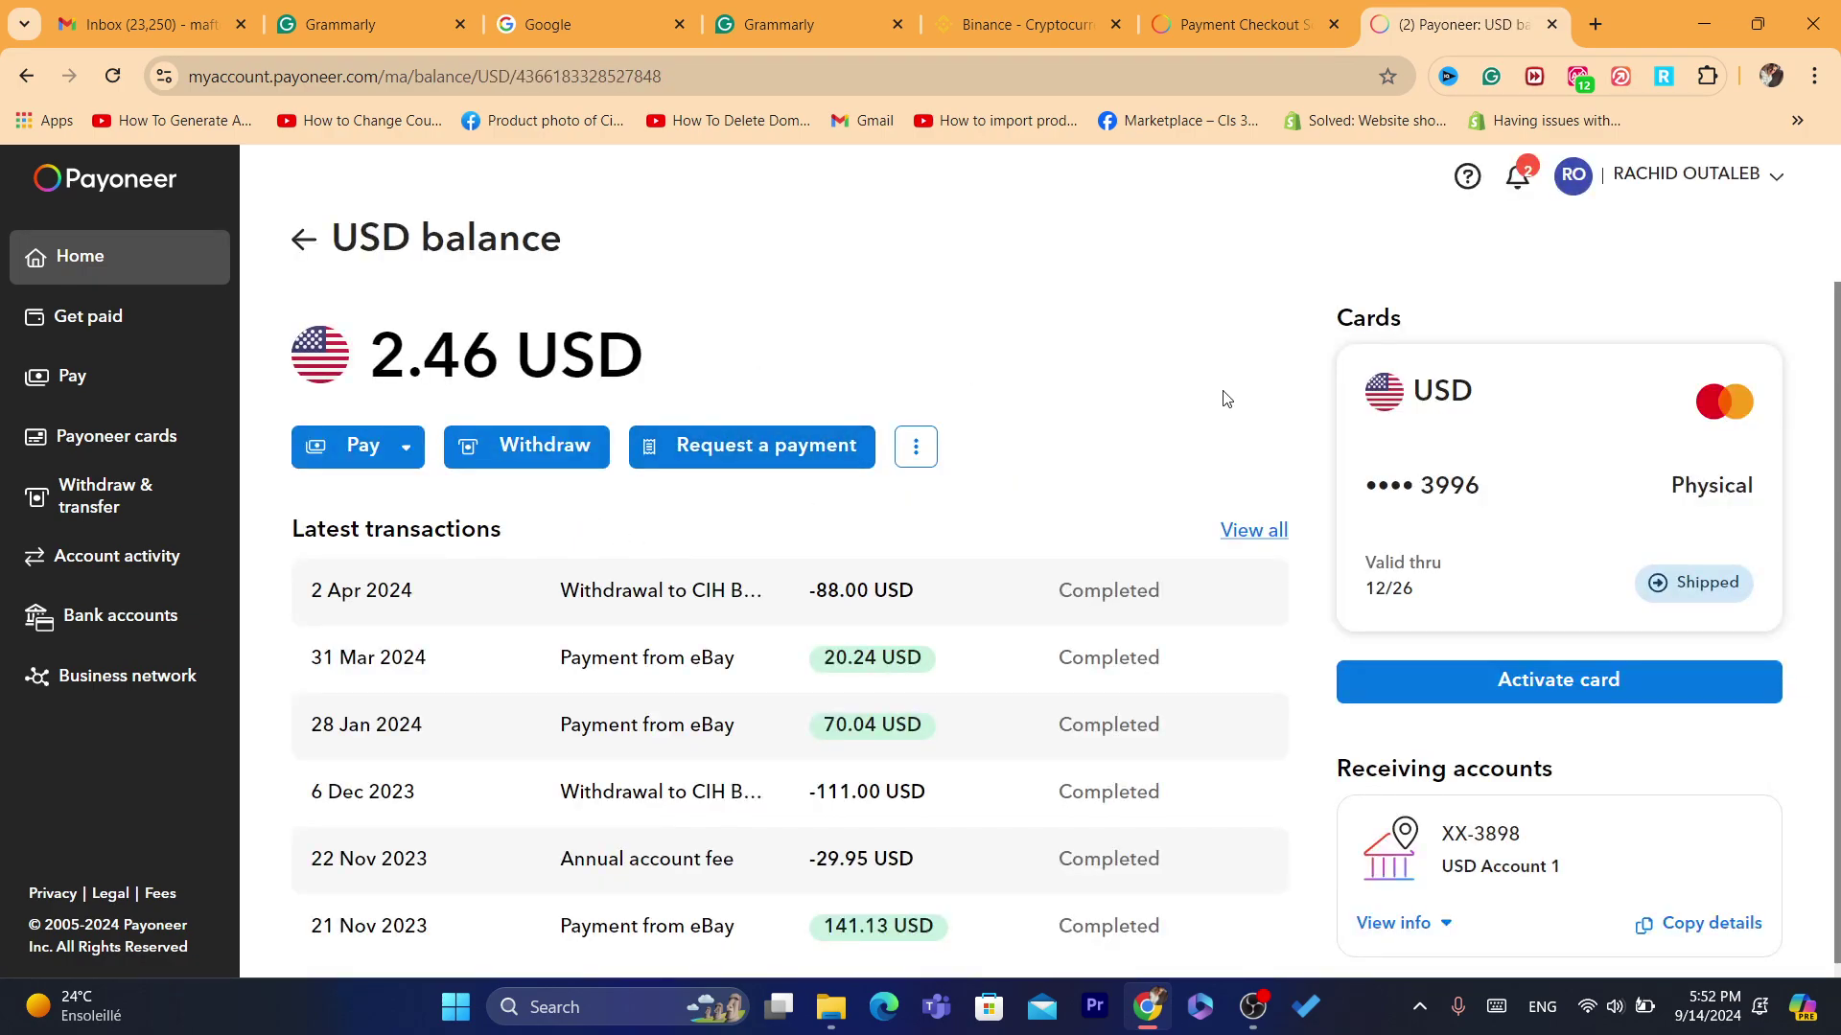
left_click(1105, 67)
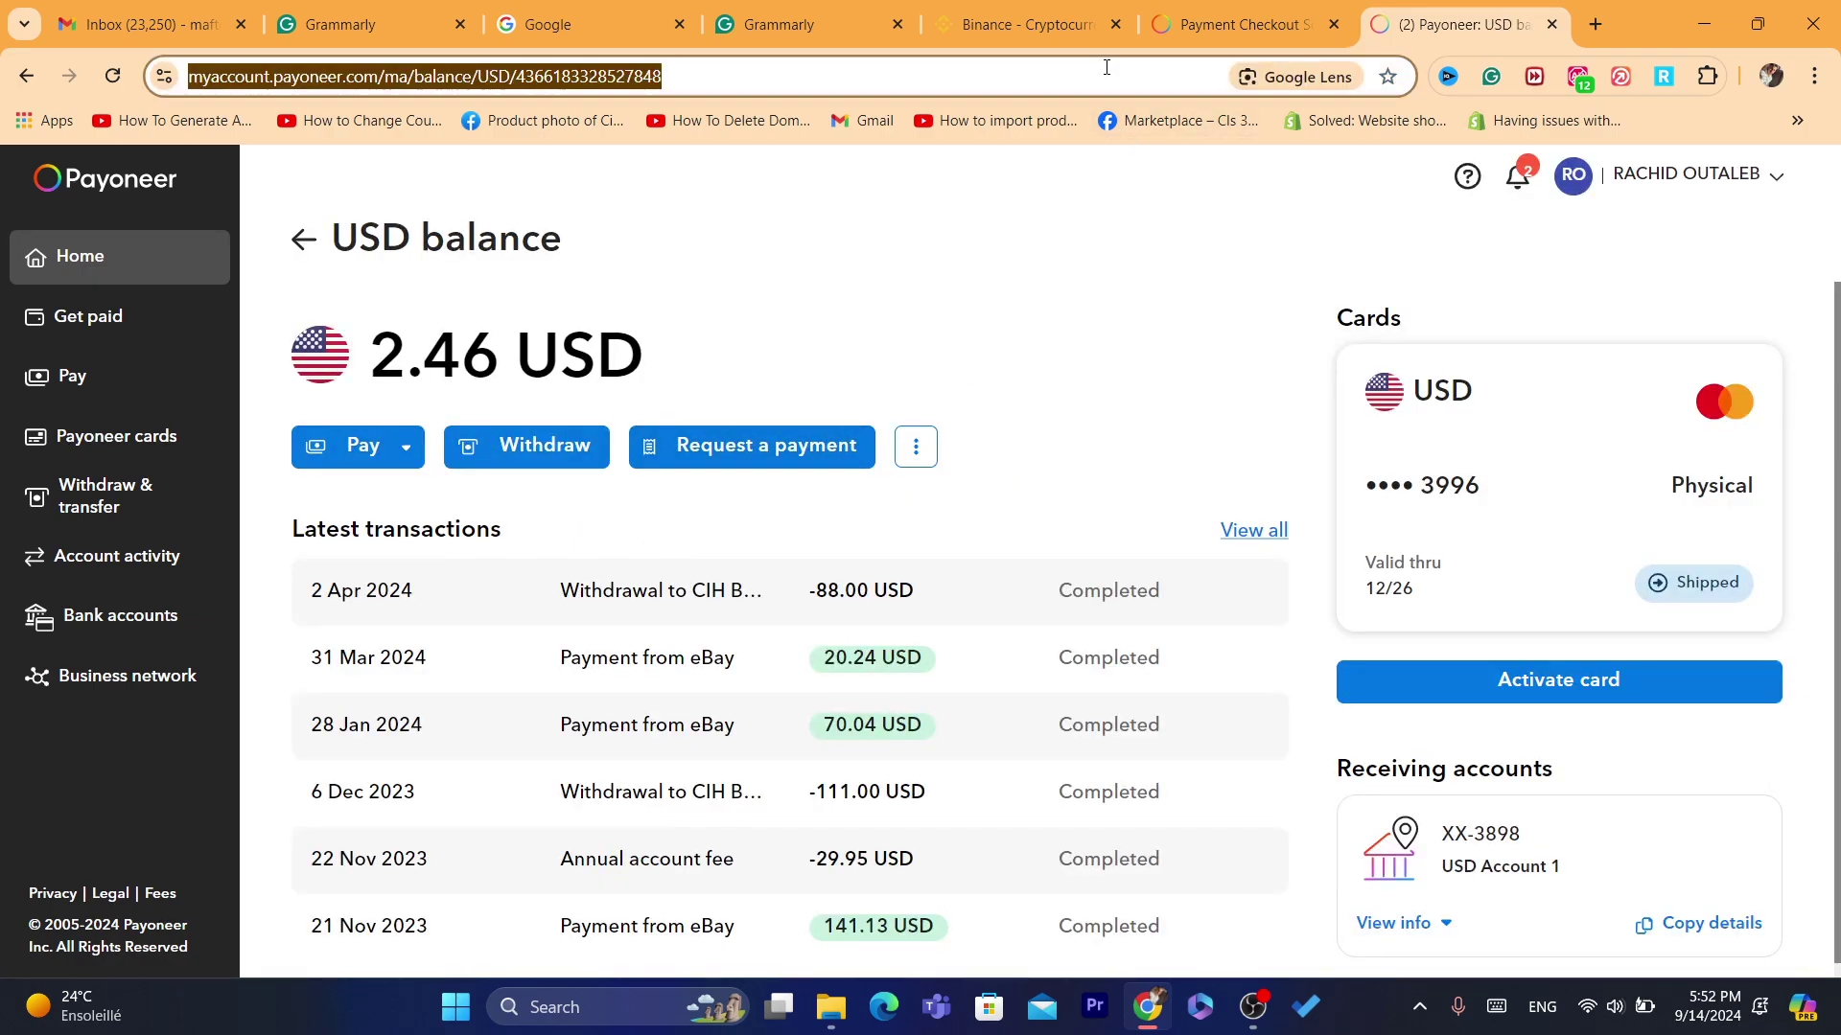
In a new tab, go to Airtm via 'ai' and sign in with the Google account.
left_click(1596, 24)
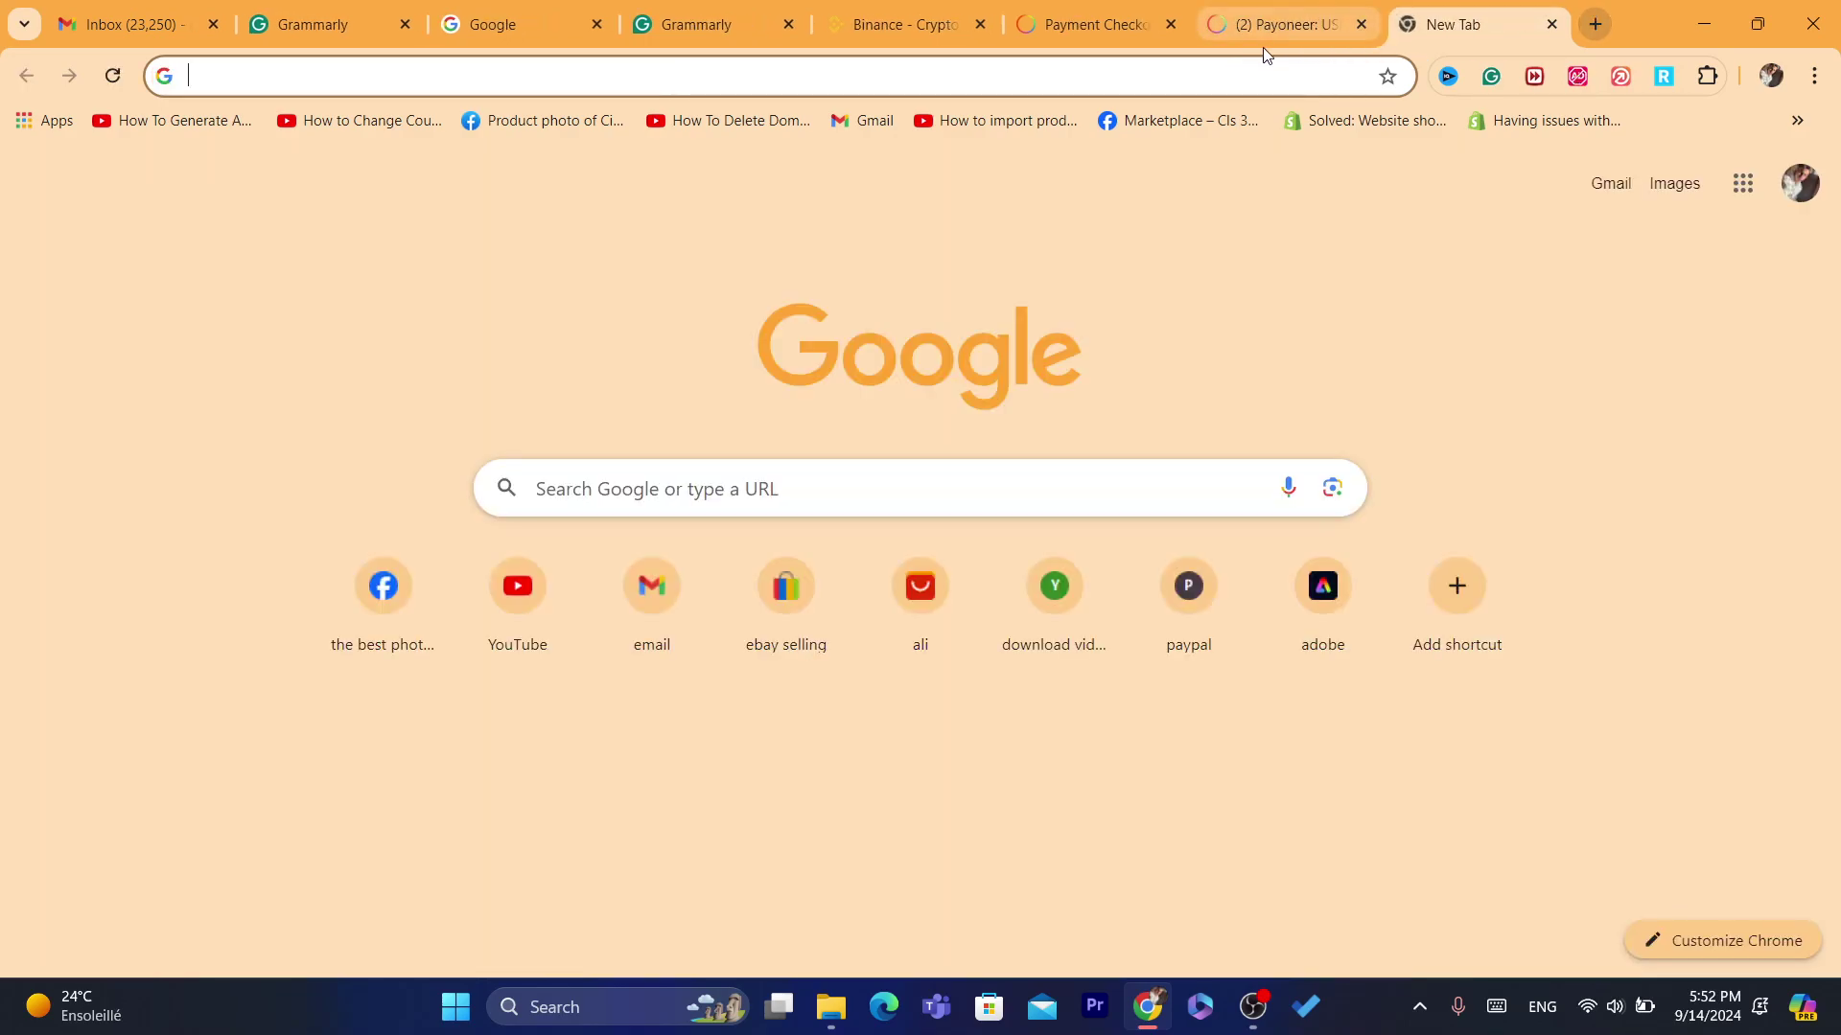
type("ai")
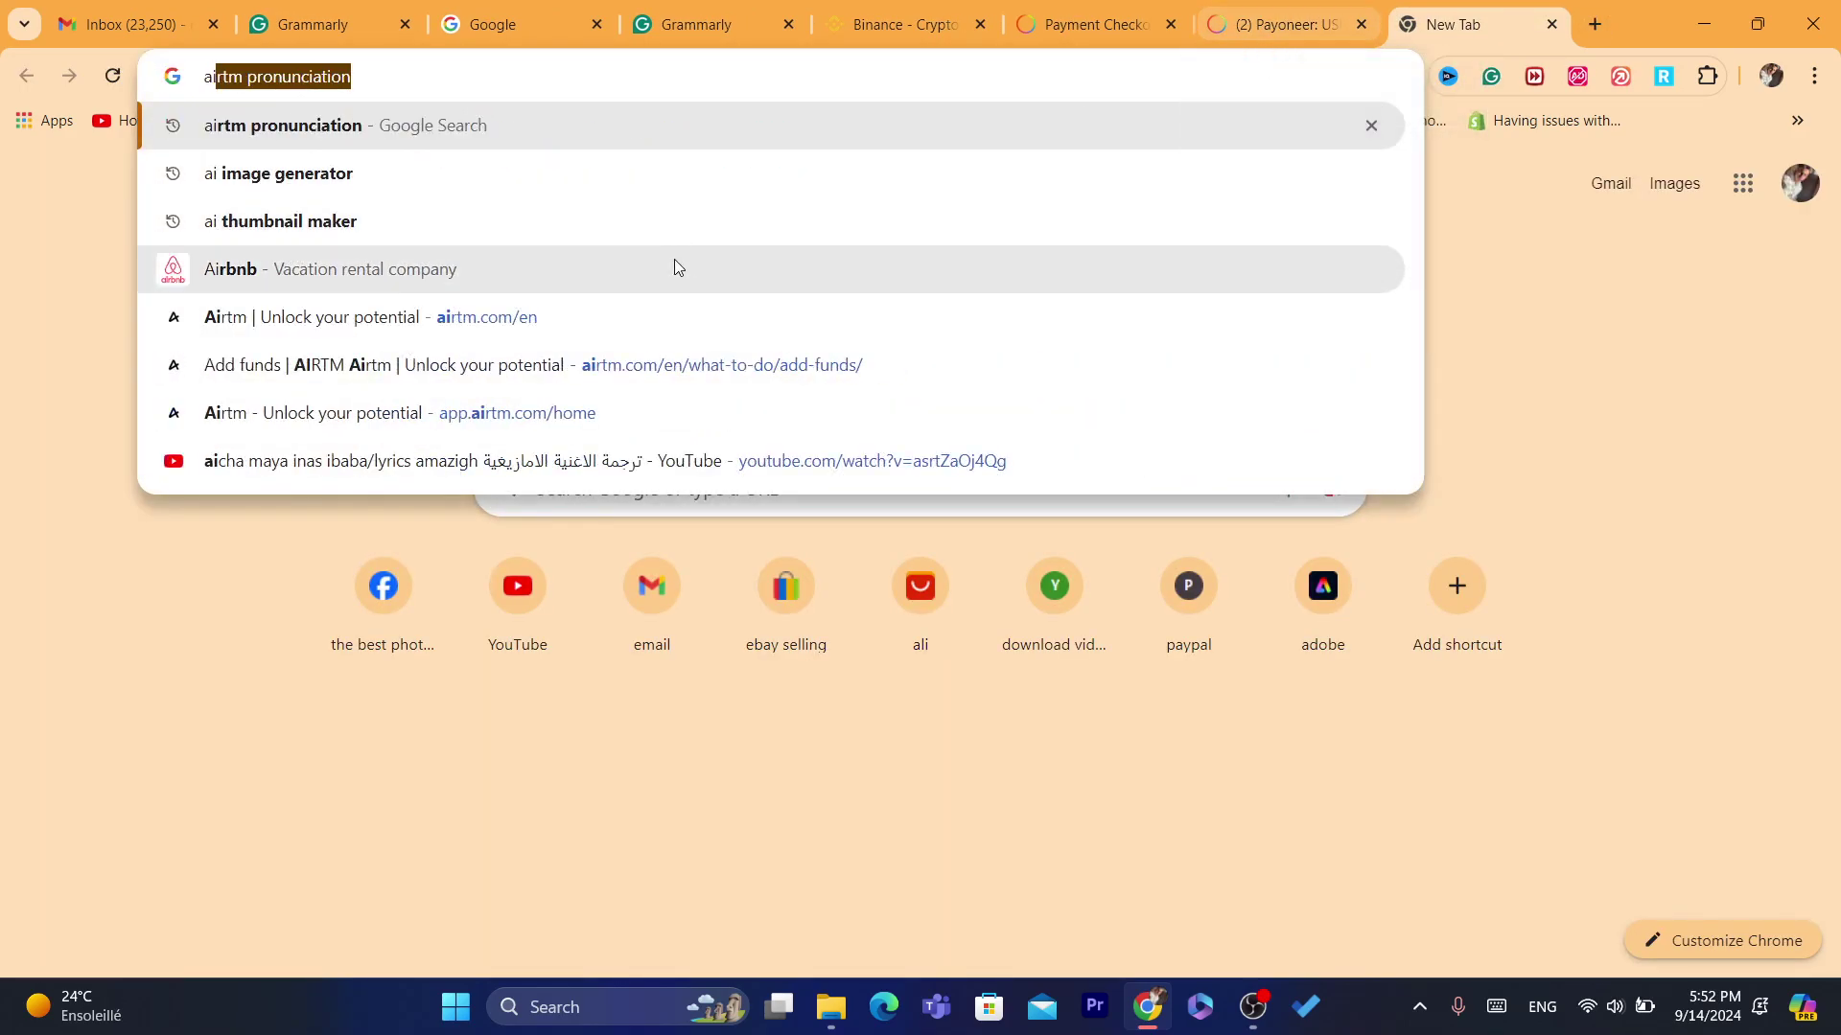
left_click(551, 316)
left_click(1043, 66)
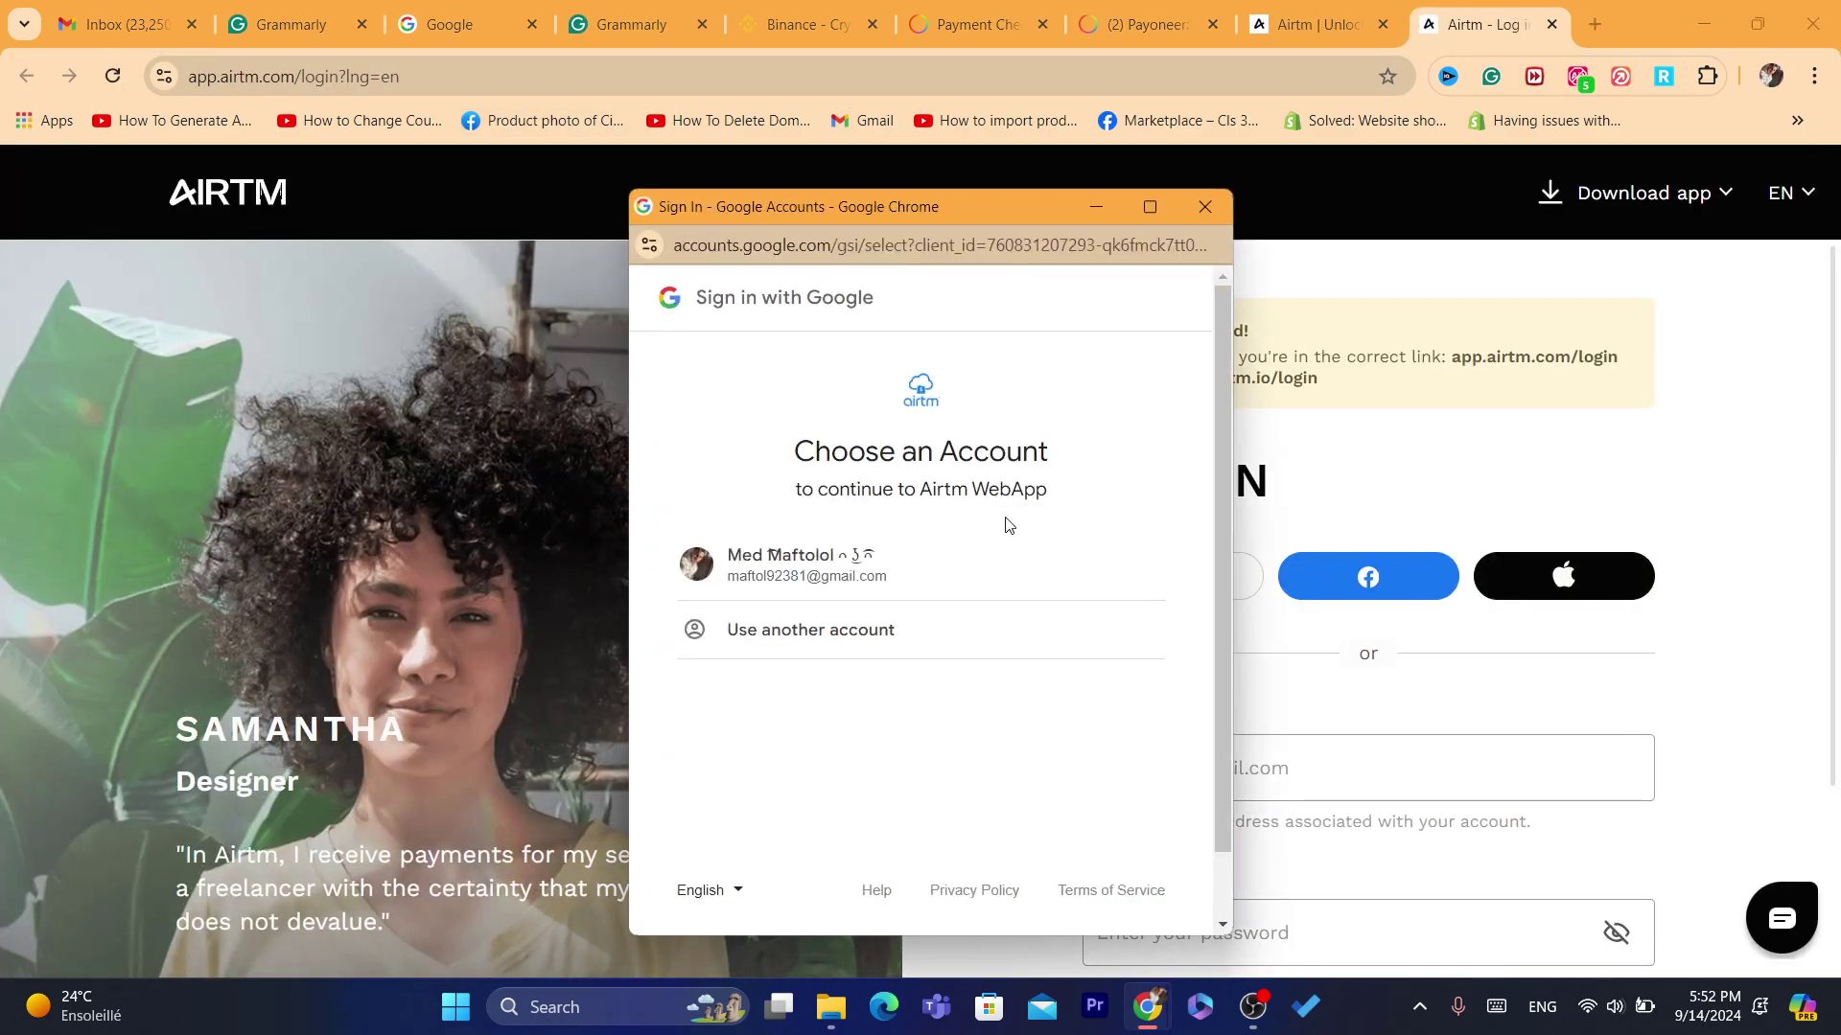
left_click(778, 548)
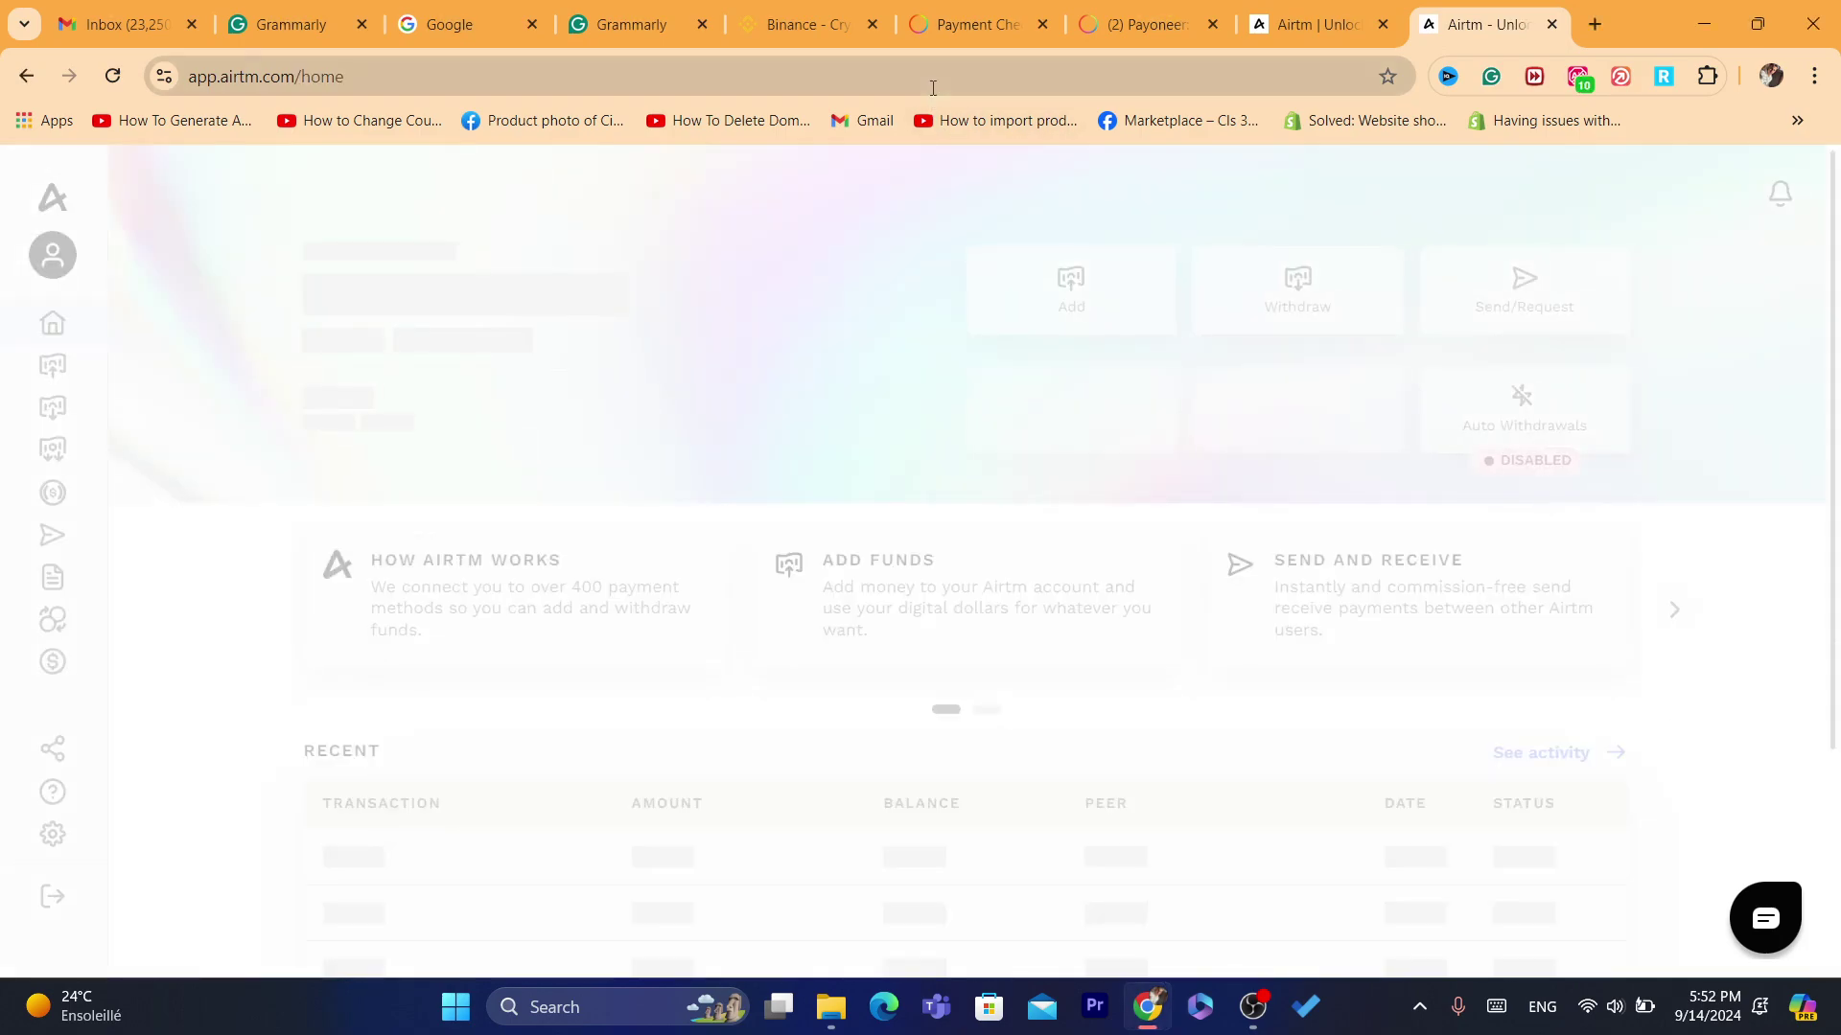
left_click(929, 77)
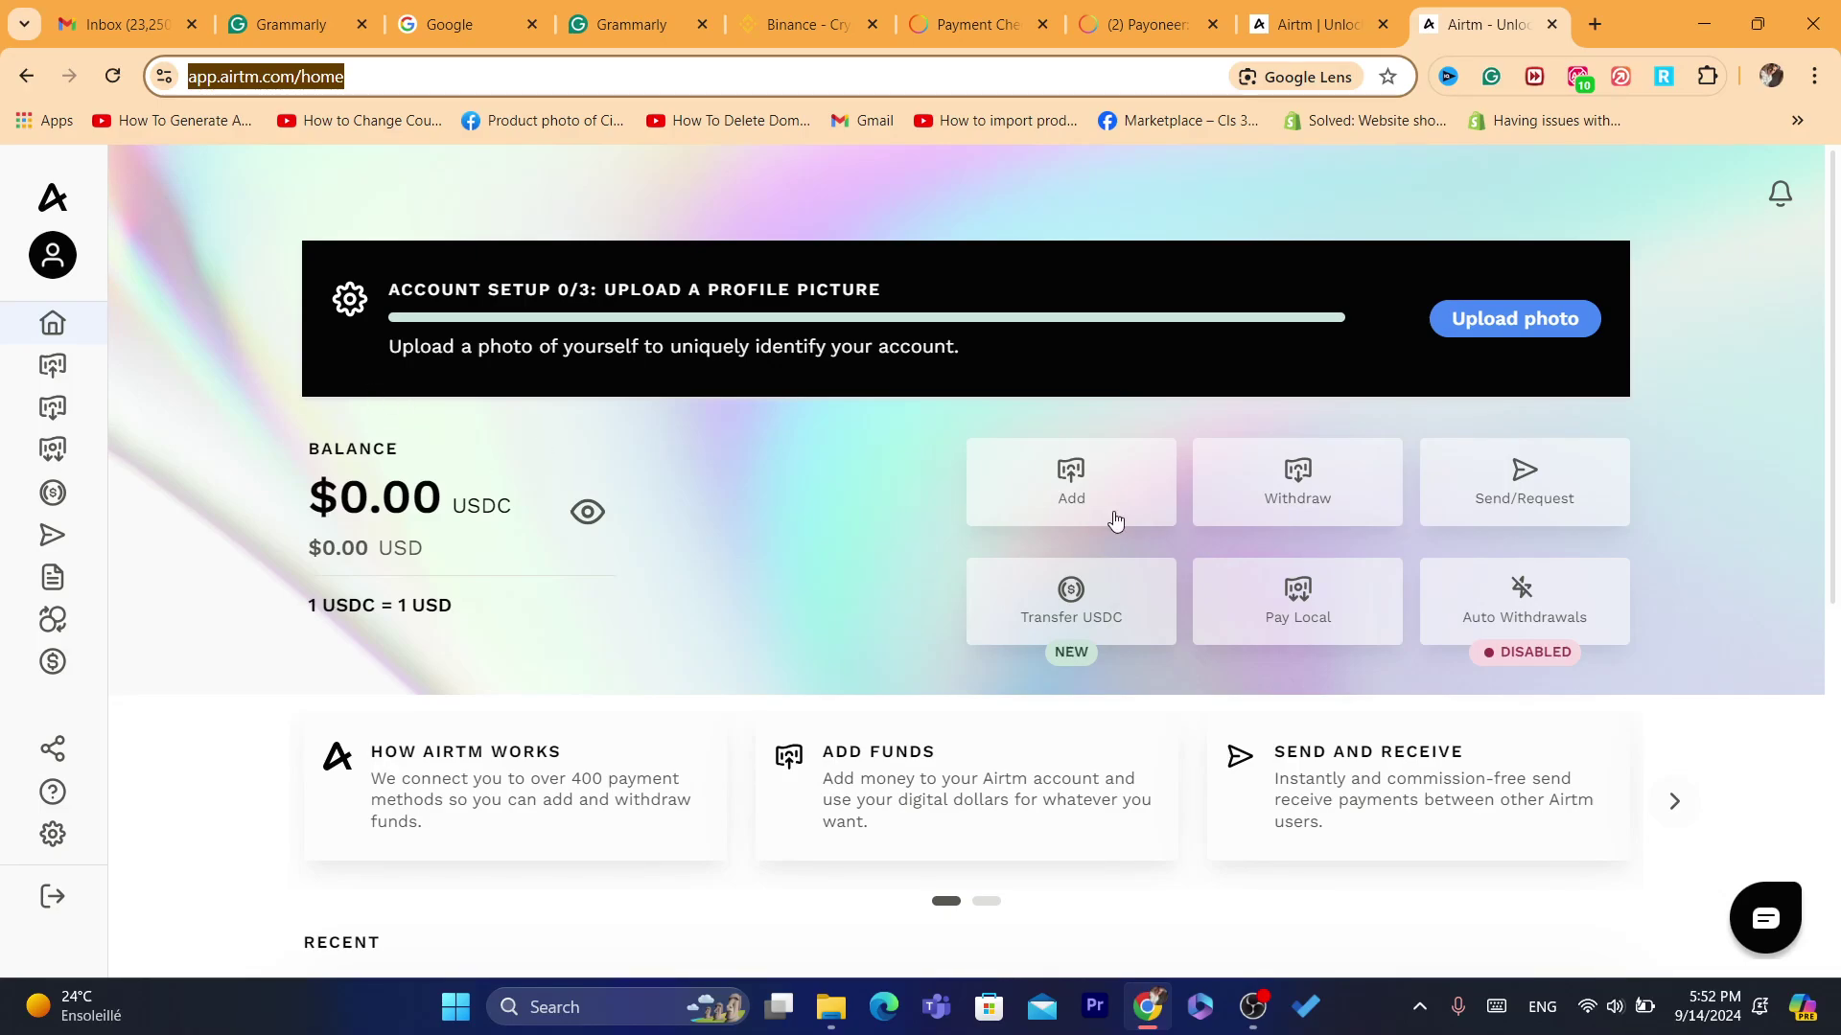
left_click(1084, 505)
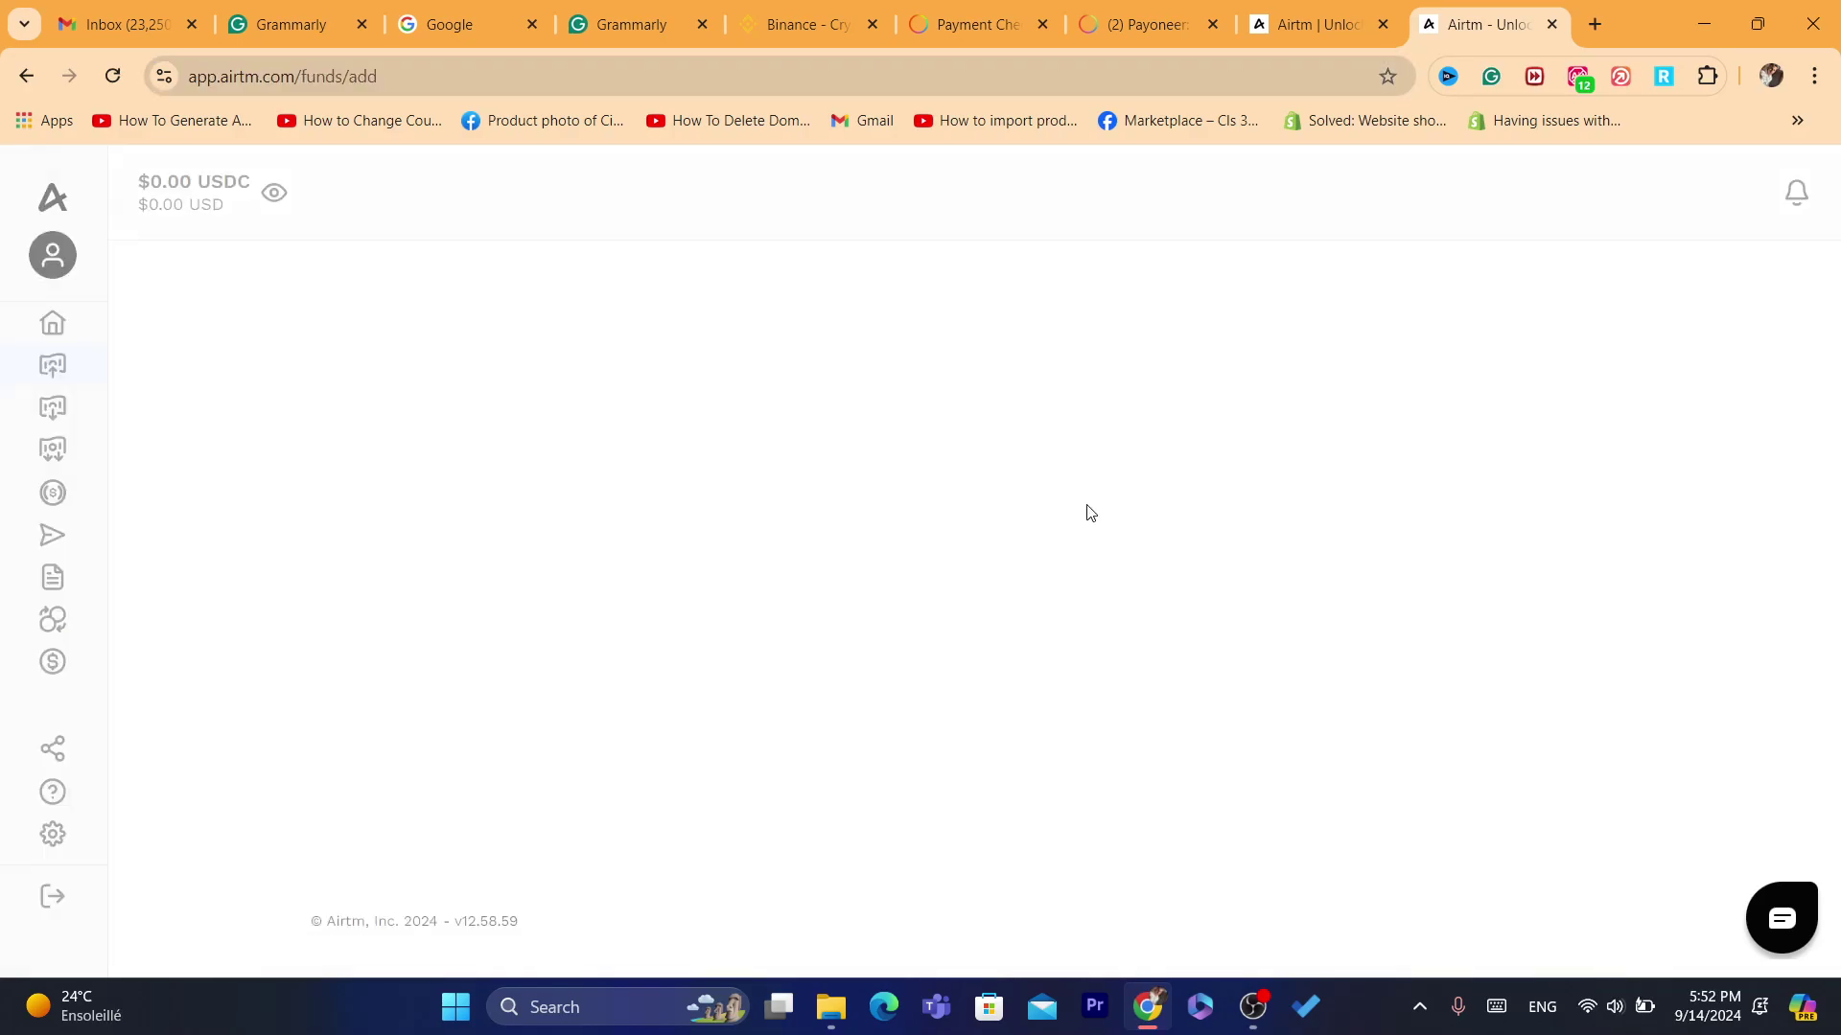
left_click(1167, 814)
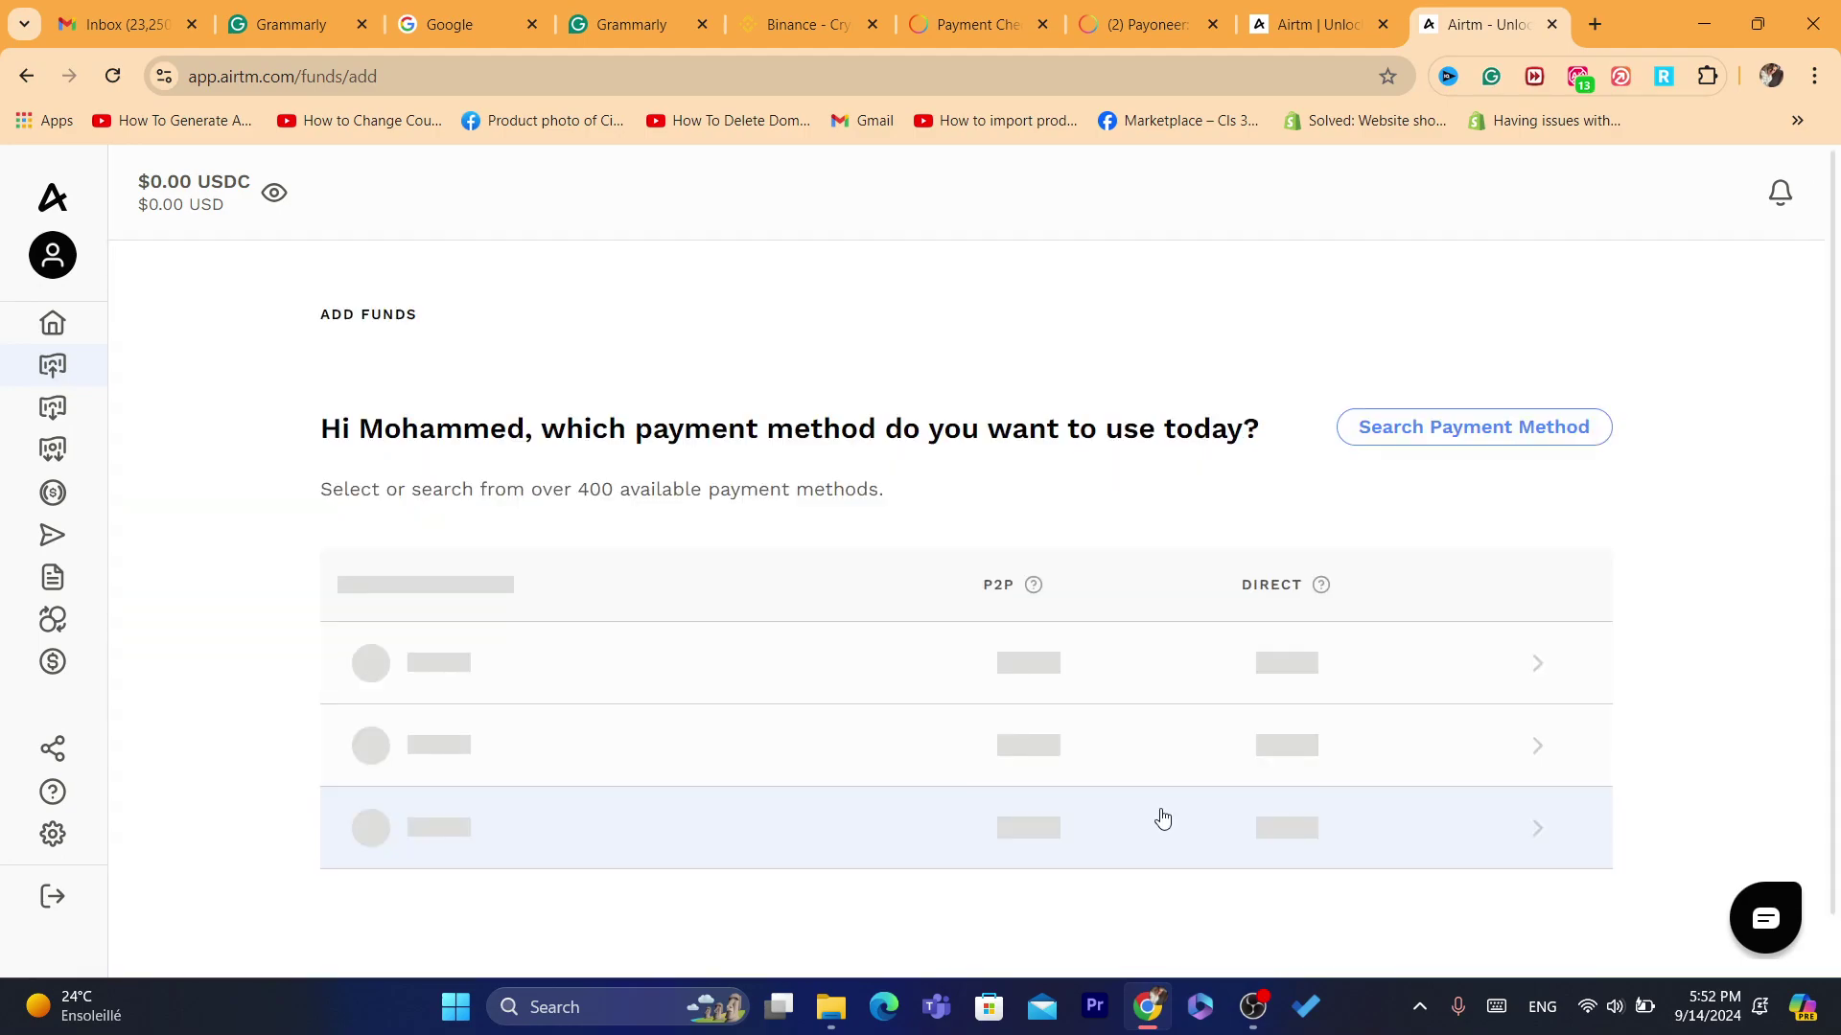
scroll(1838, 377, "down", 1)
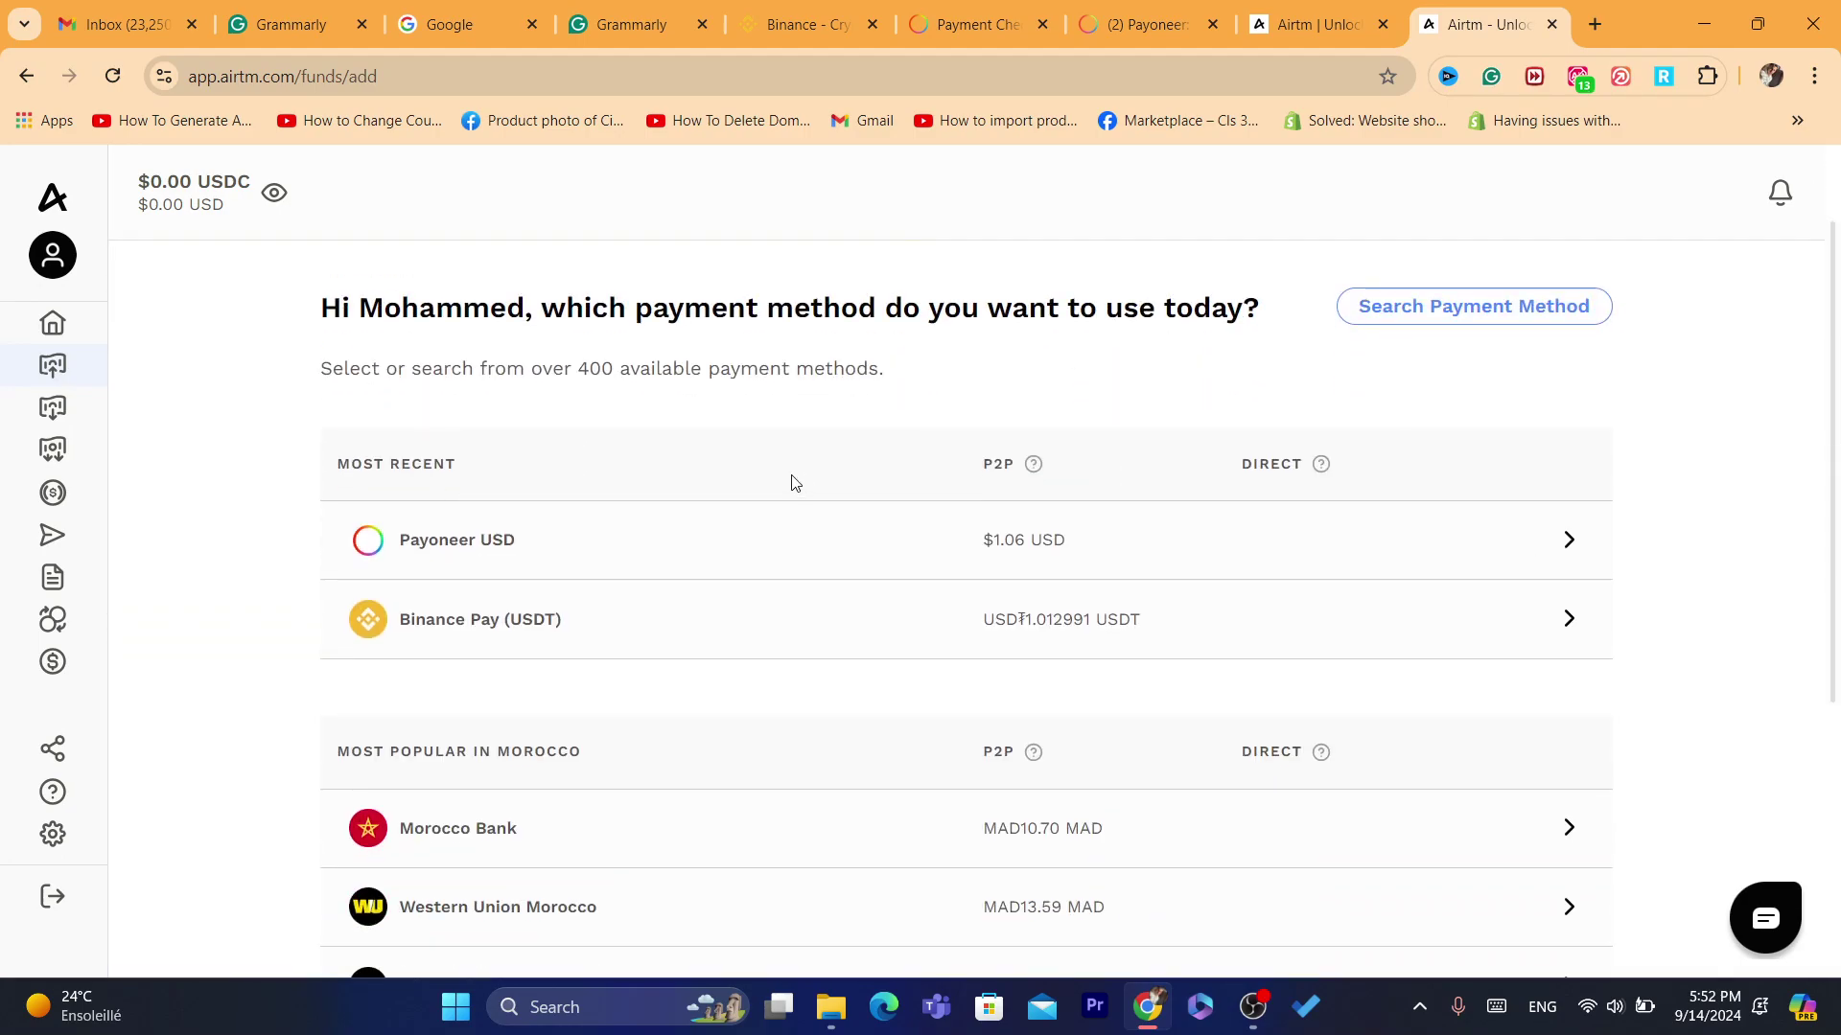
left_click(694, 547)
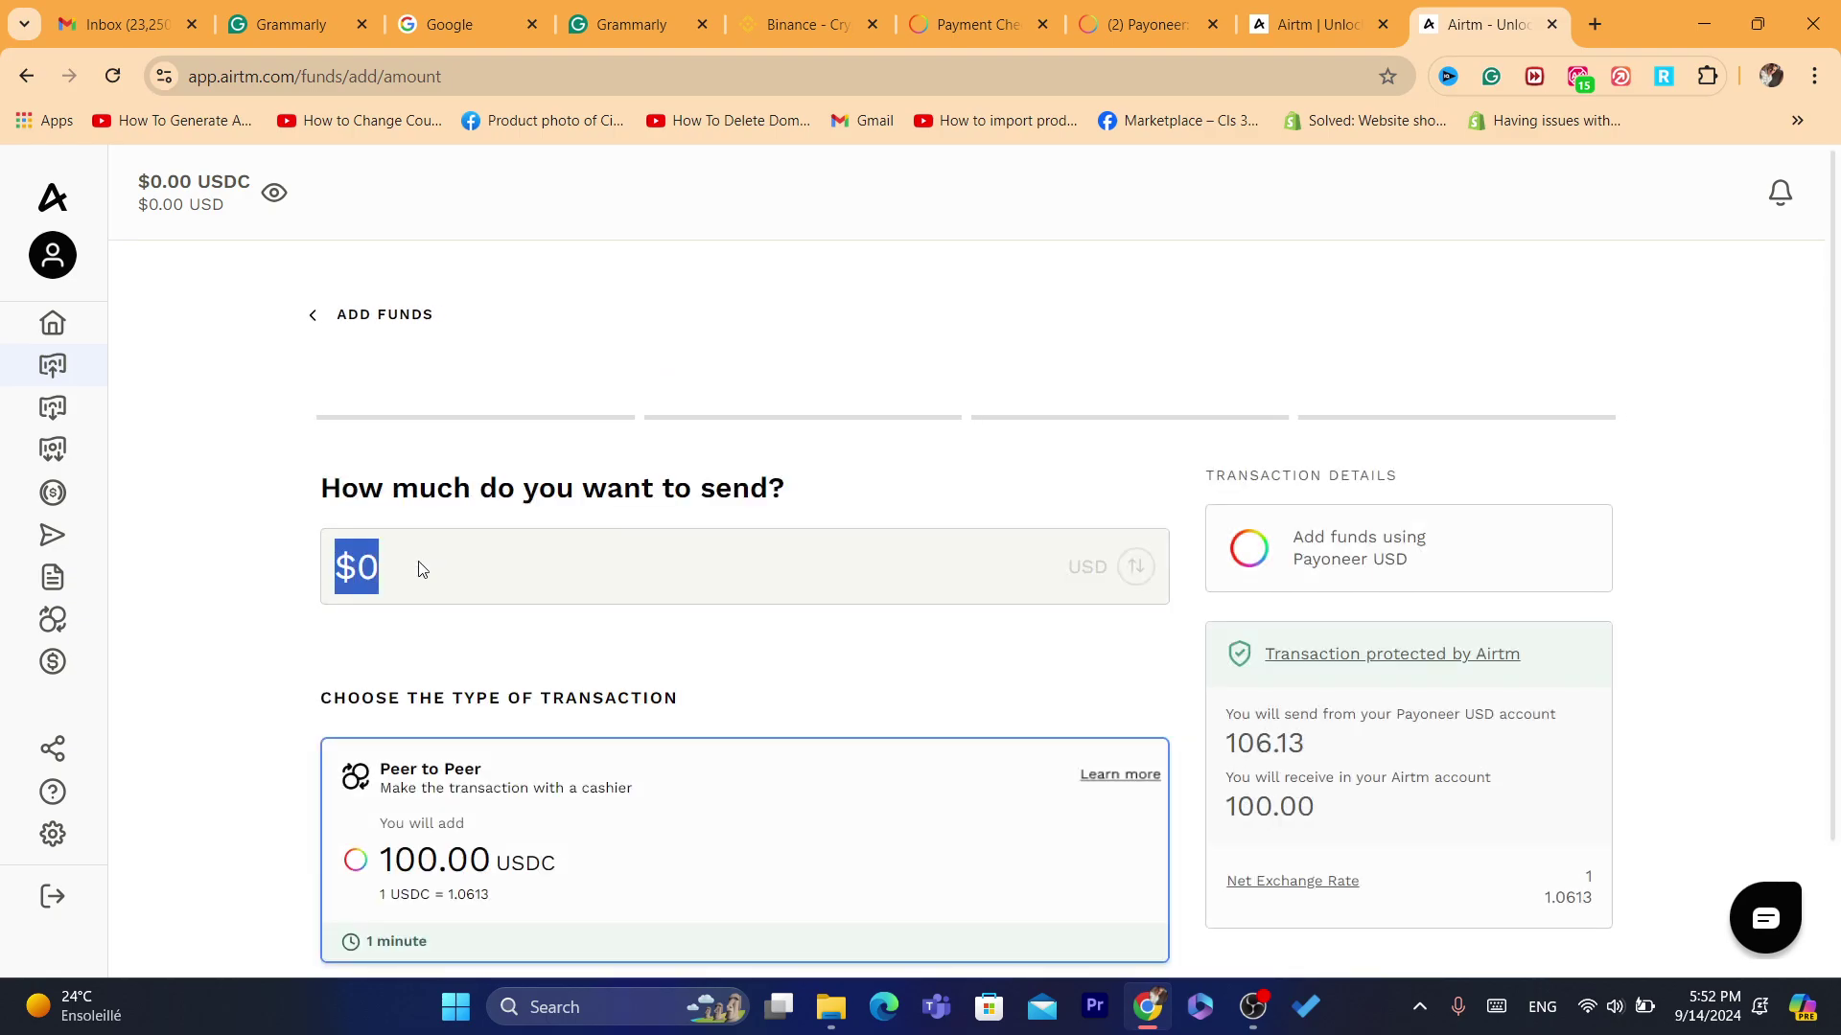
left_click(480, 436)
triple_click(479, 438)
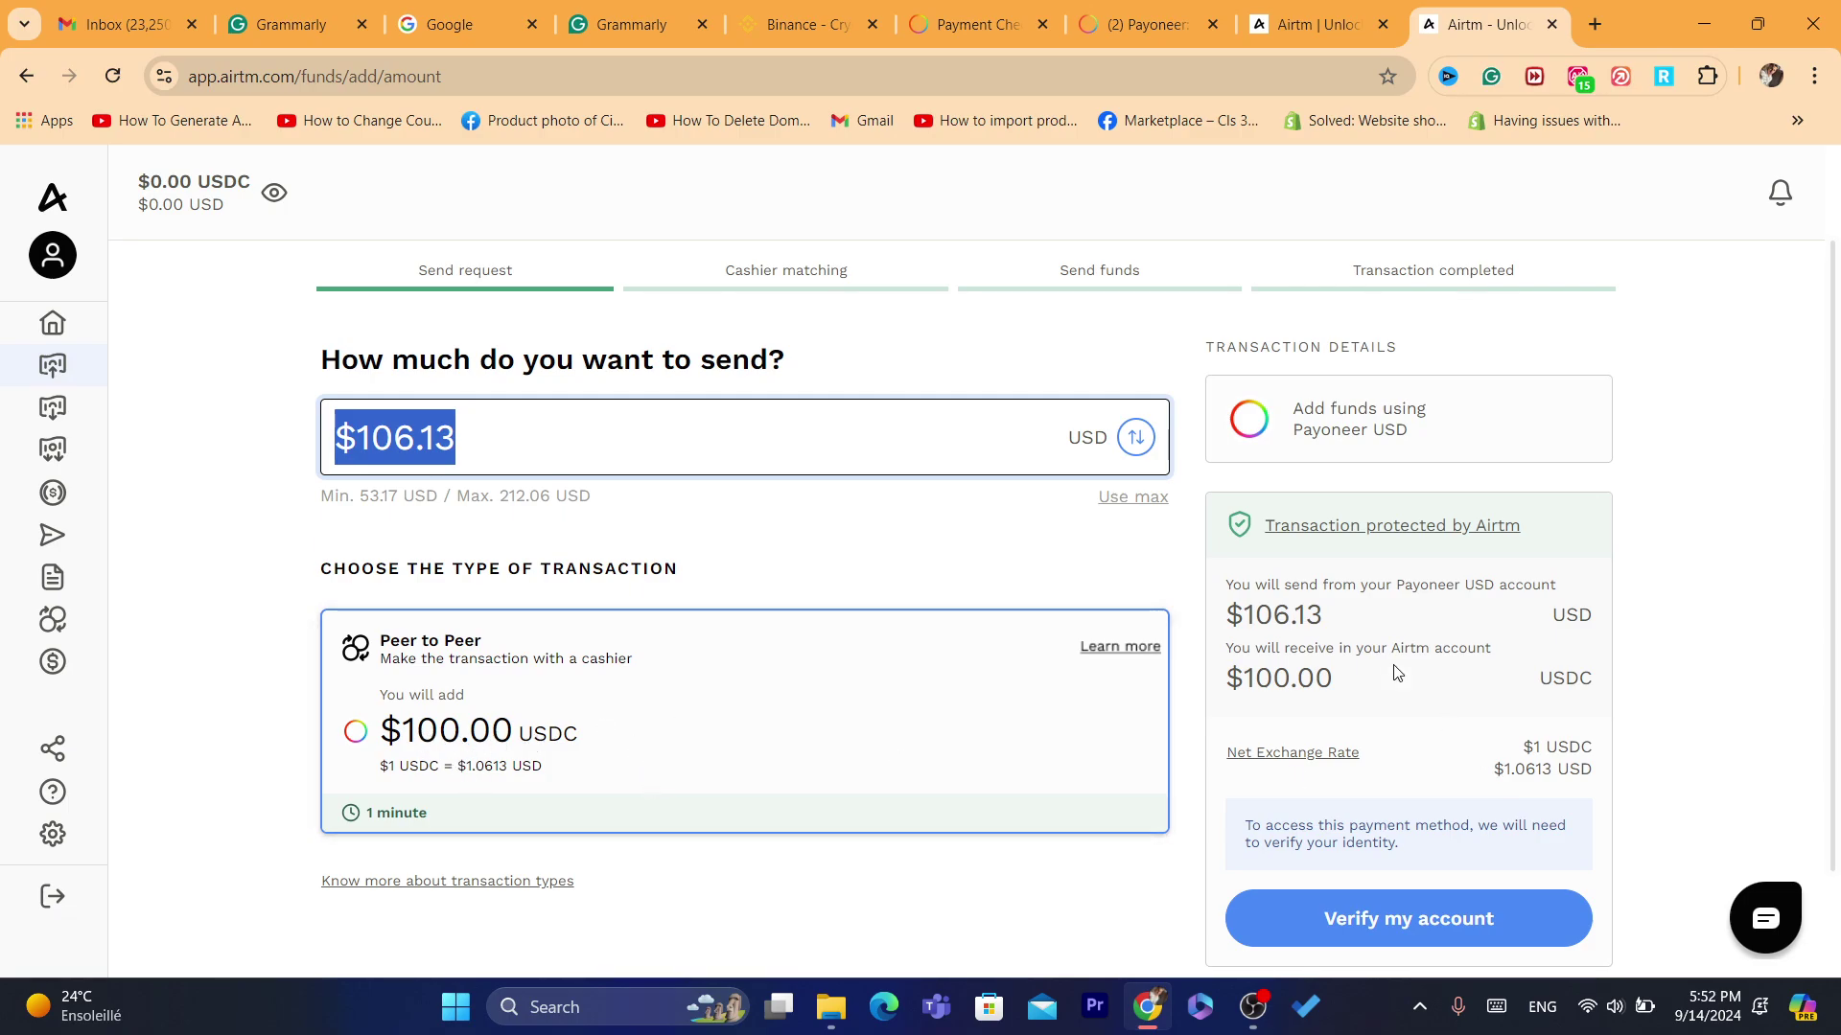
left_click_drag(1229, 587, 1351, 621)
left_click(1348, 607)
left_click(1352, 621)
left_click_drag(1195, 652, 1352, 687)
left_click(1355, 692)
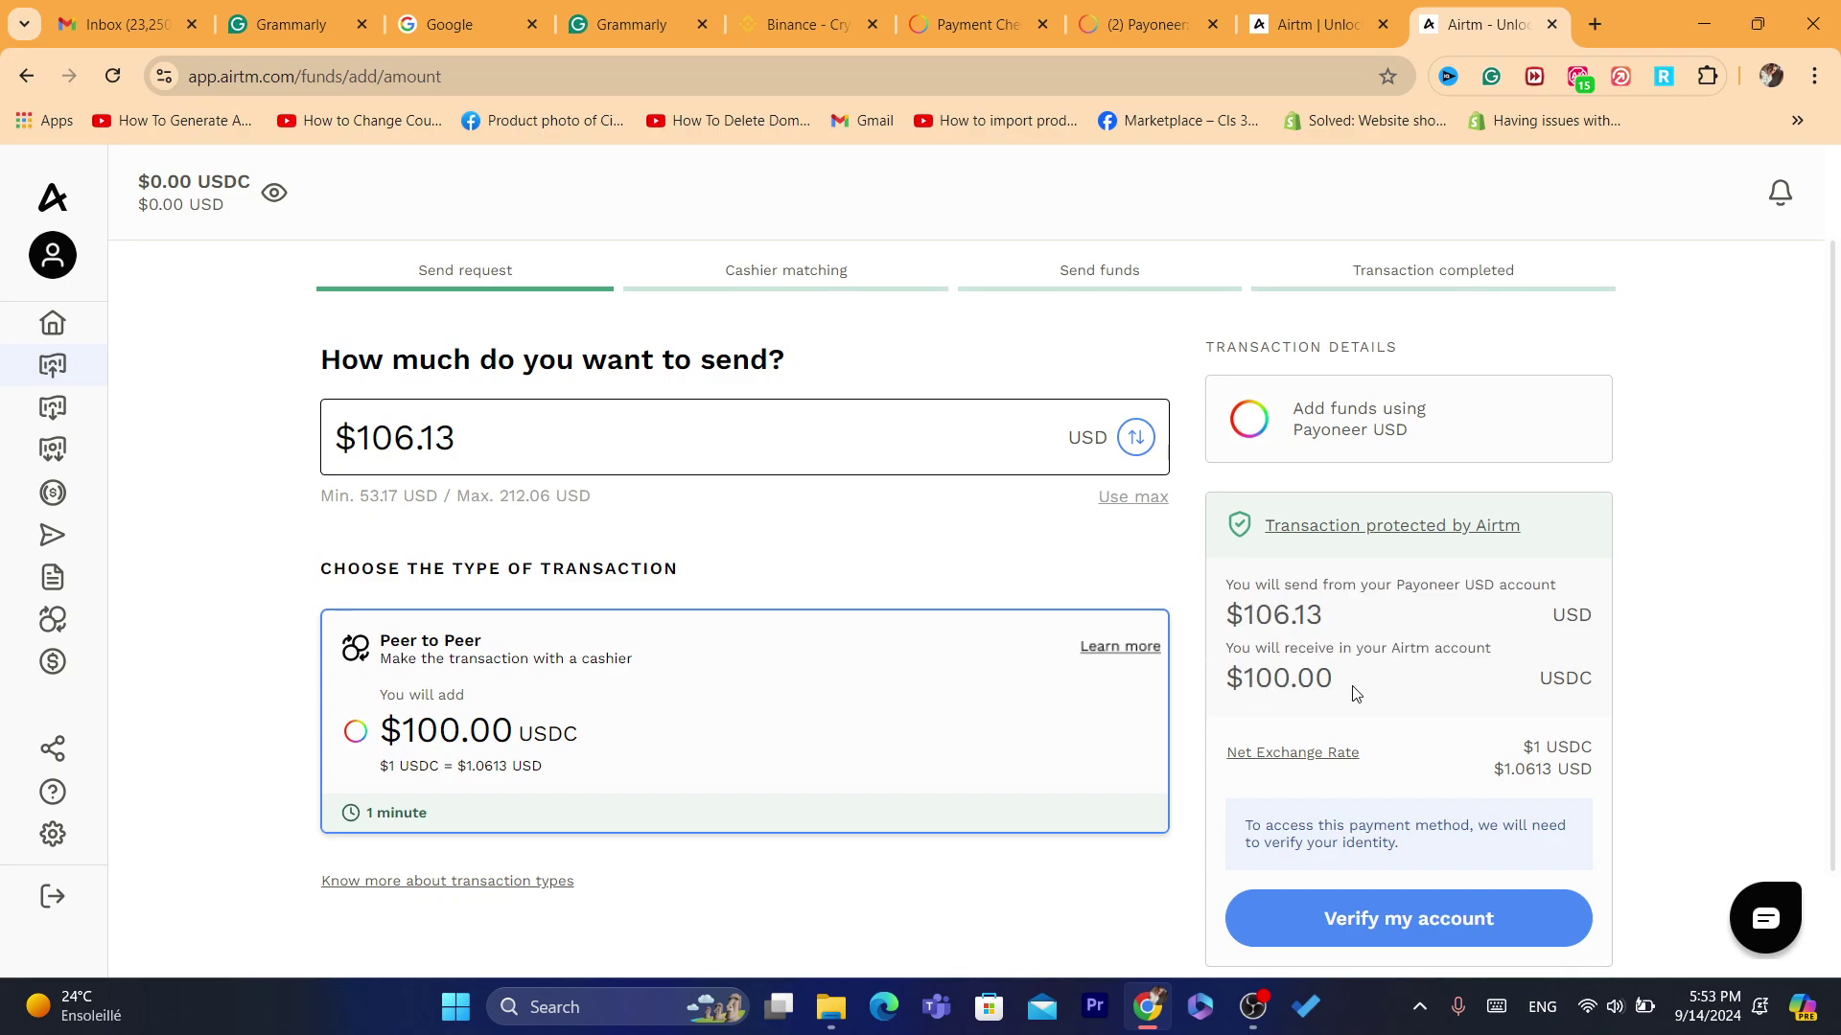
double_click(1356, 692)
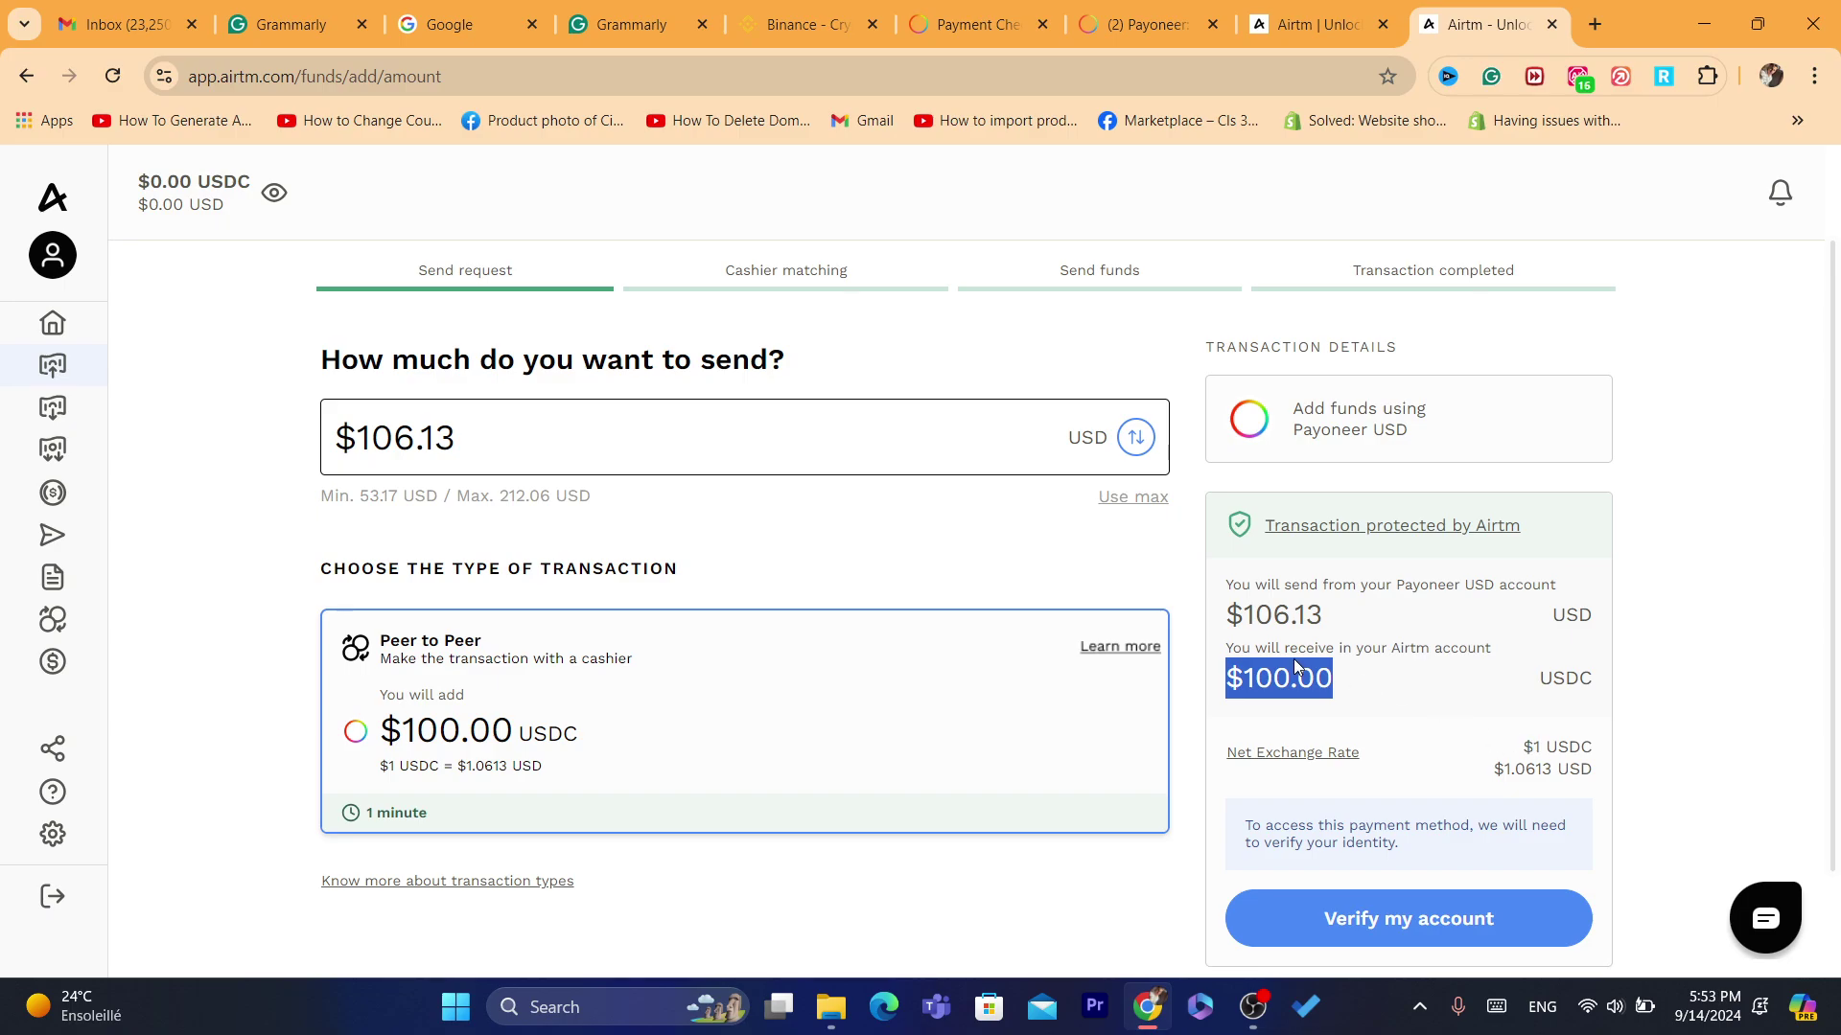
left_click_drag(1236, 576, 1397, 624)
left_click(1397, 628)
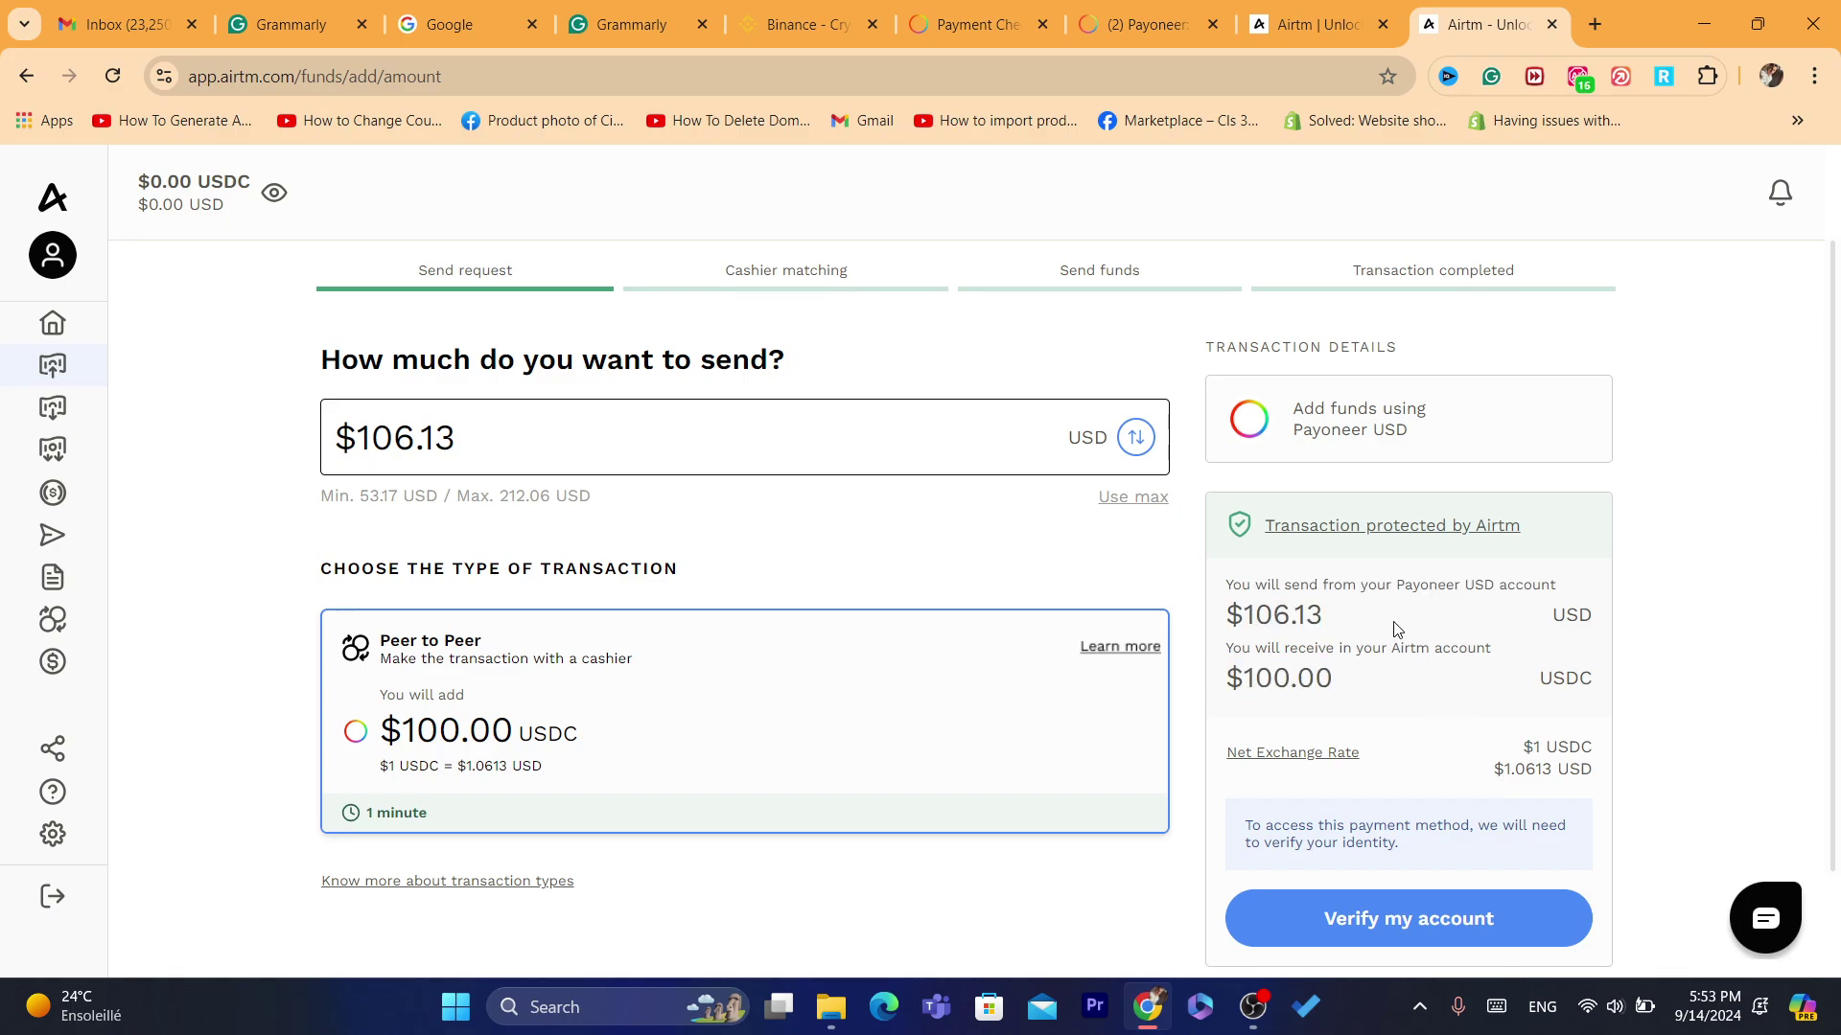
left_click(26, 75)
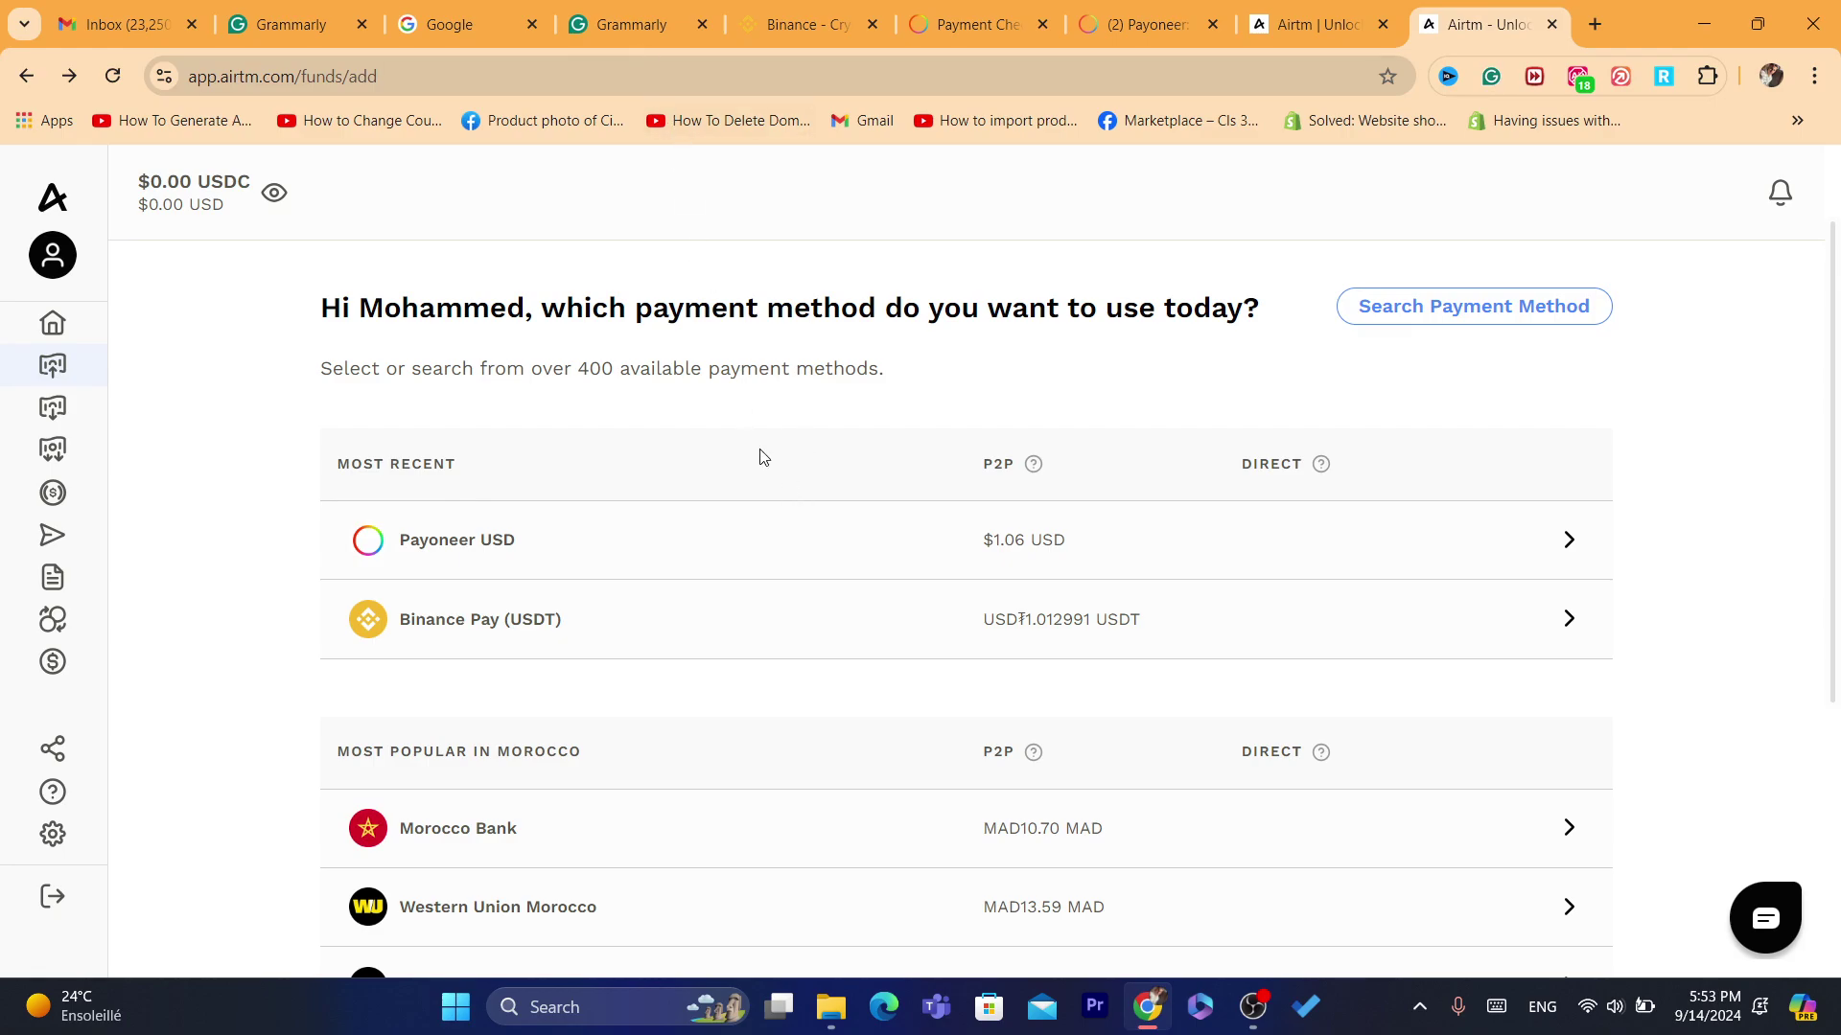
left_click(25, 76)
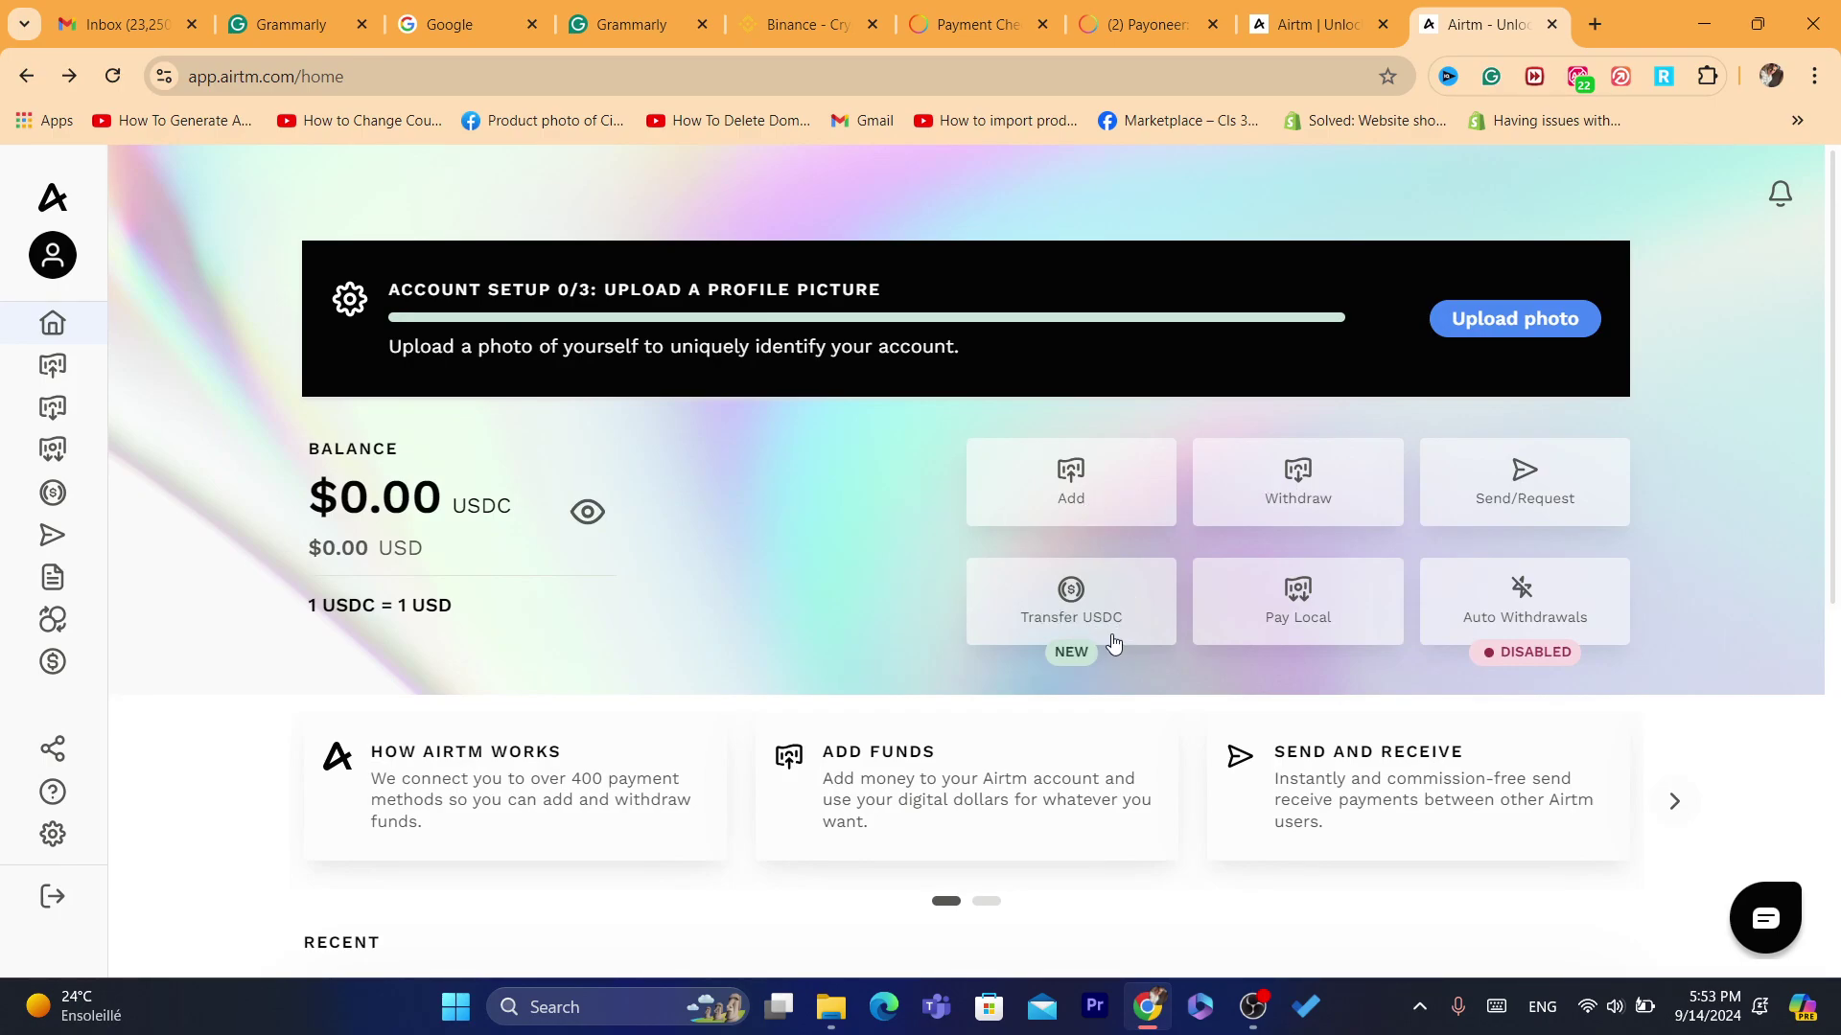
Open Transfer USDC and start the Withdraw Ethereum USDC form.
left_click(1071, 604)
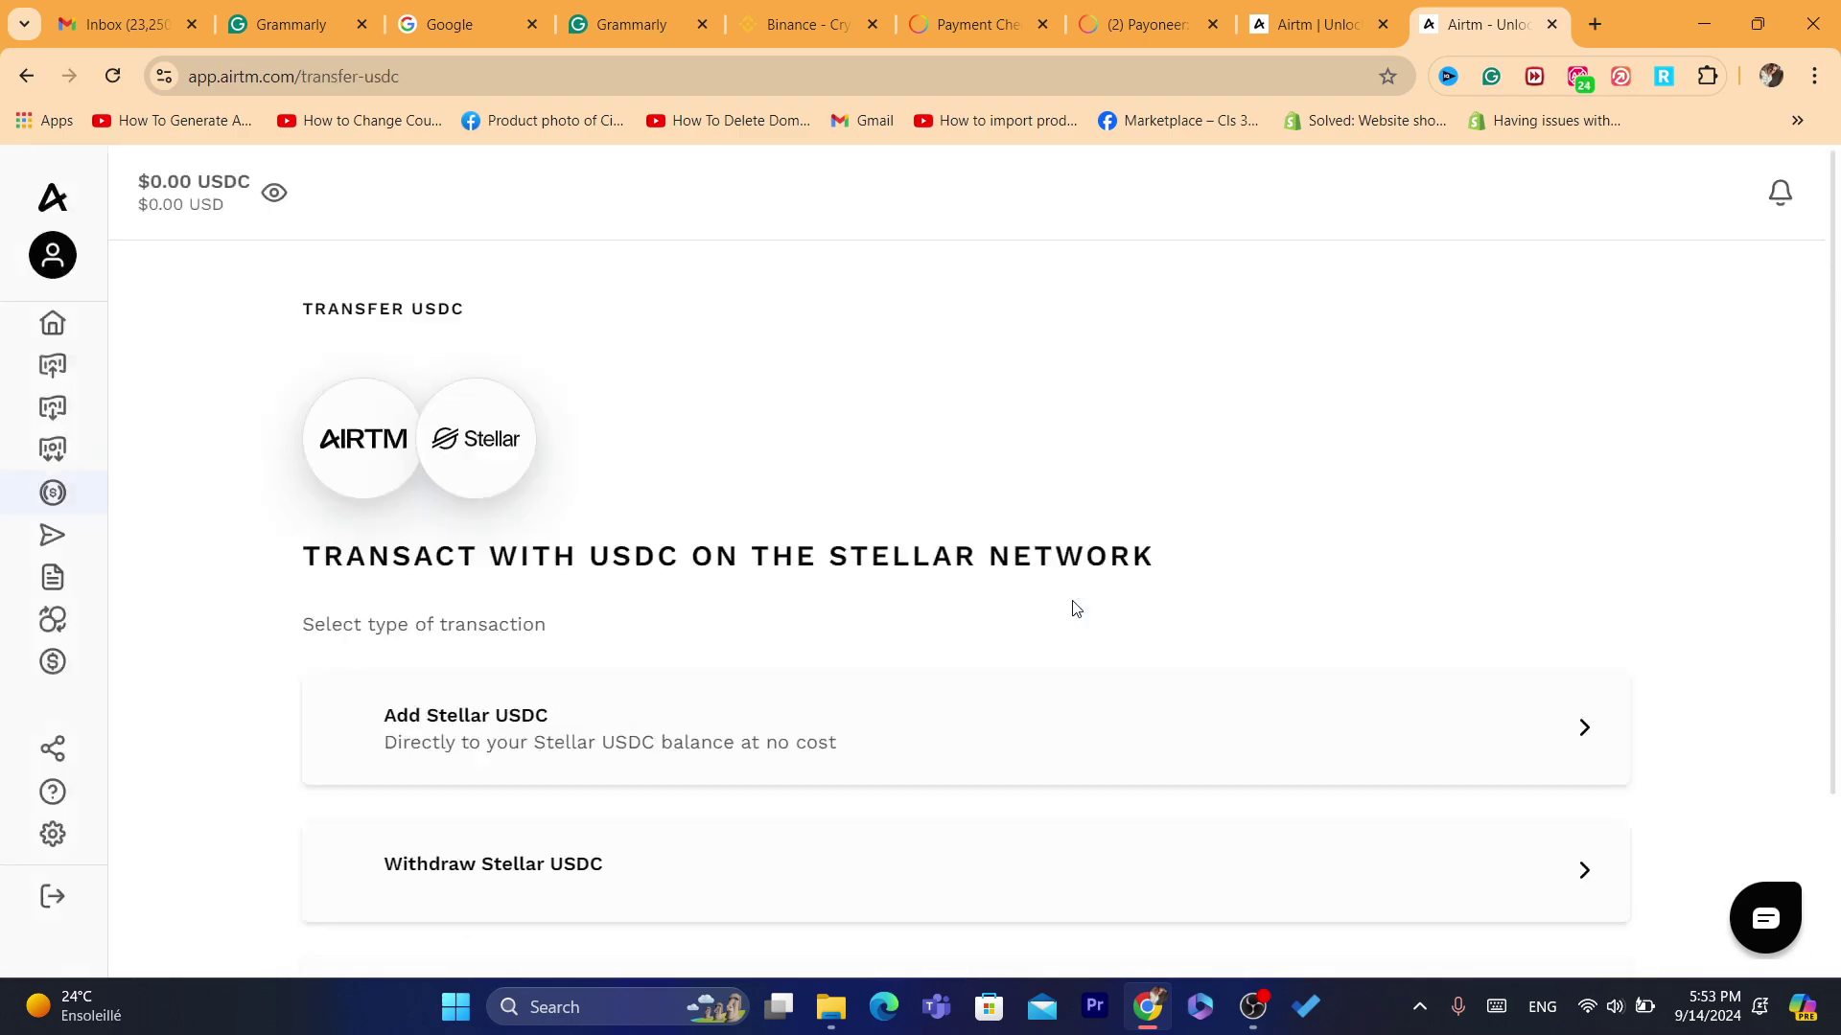
scroll(825, 537, "down", 3)
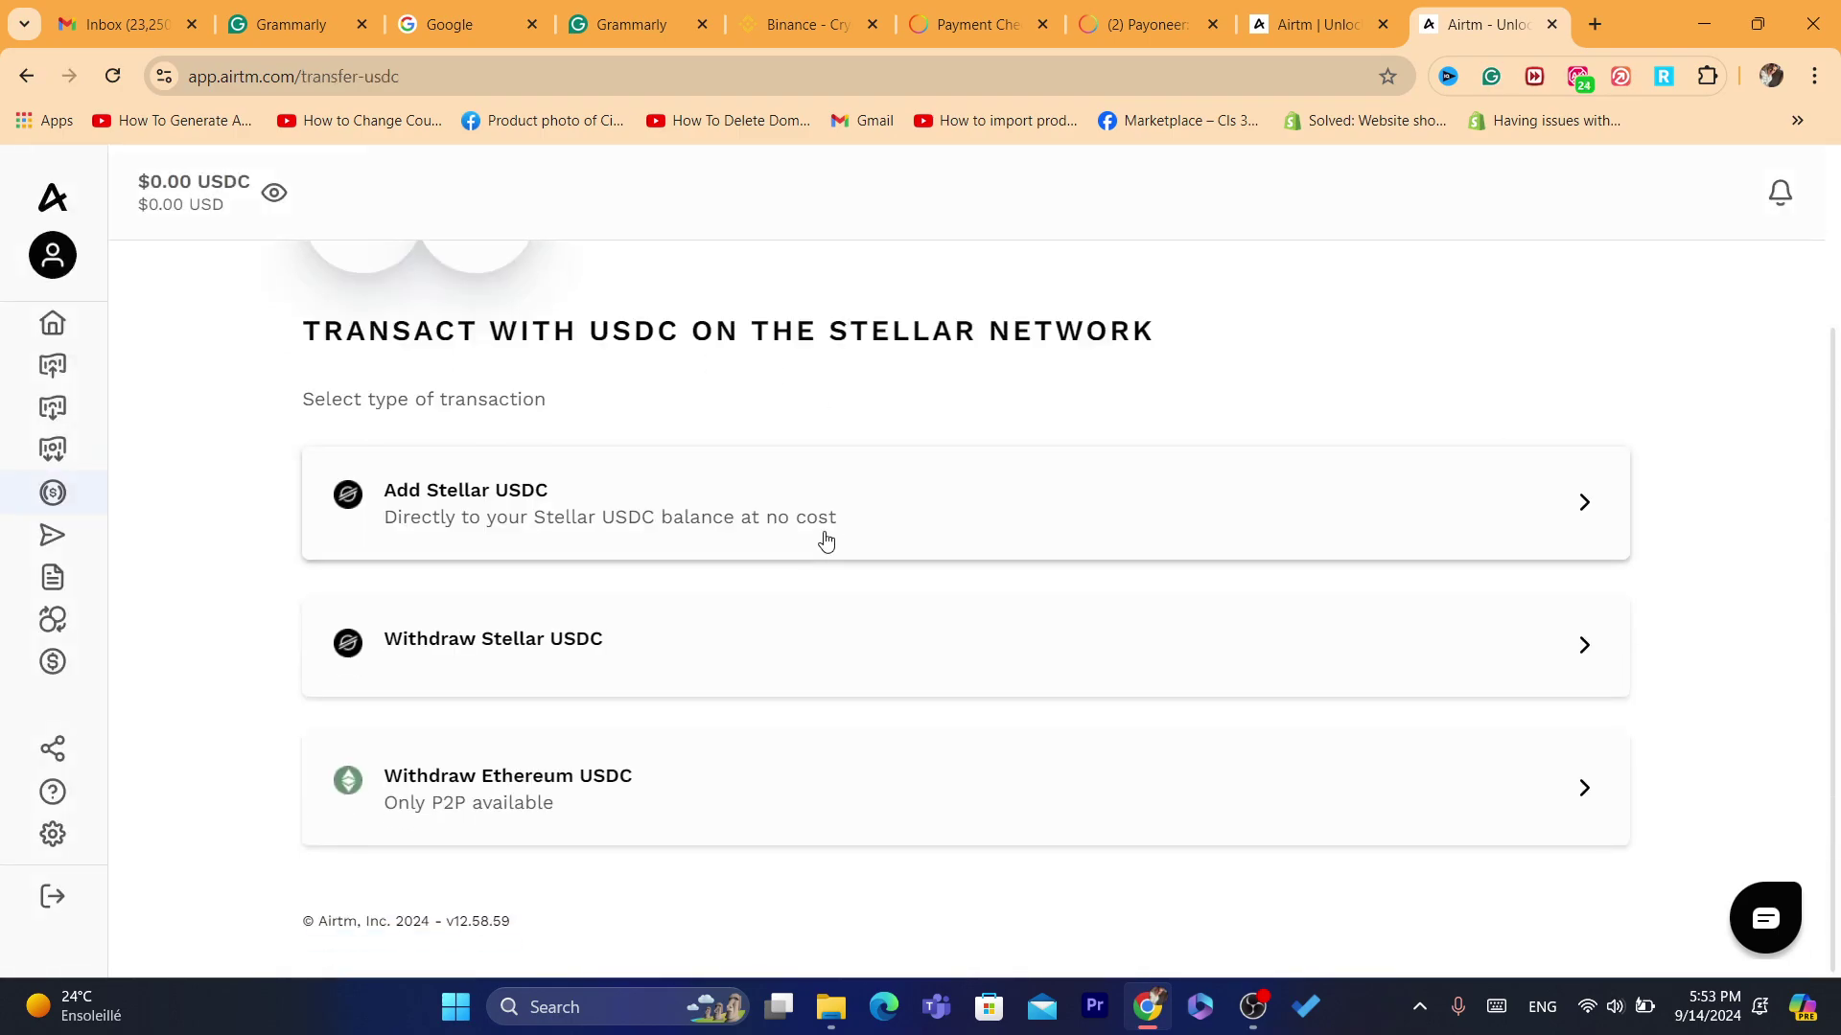
left_click(588, 757)
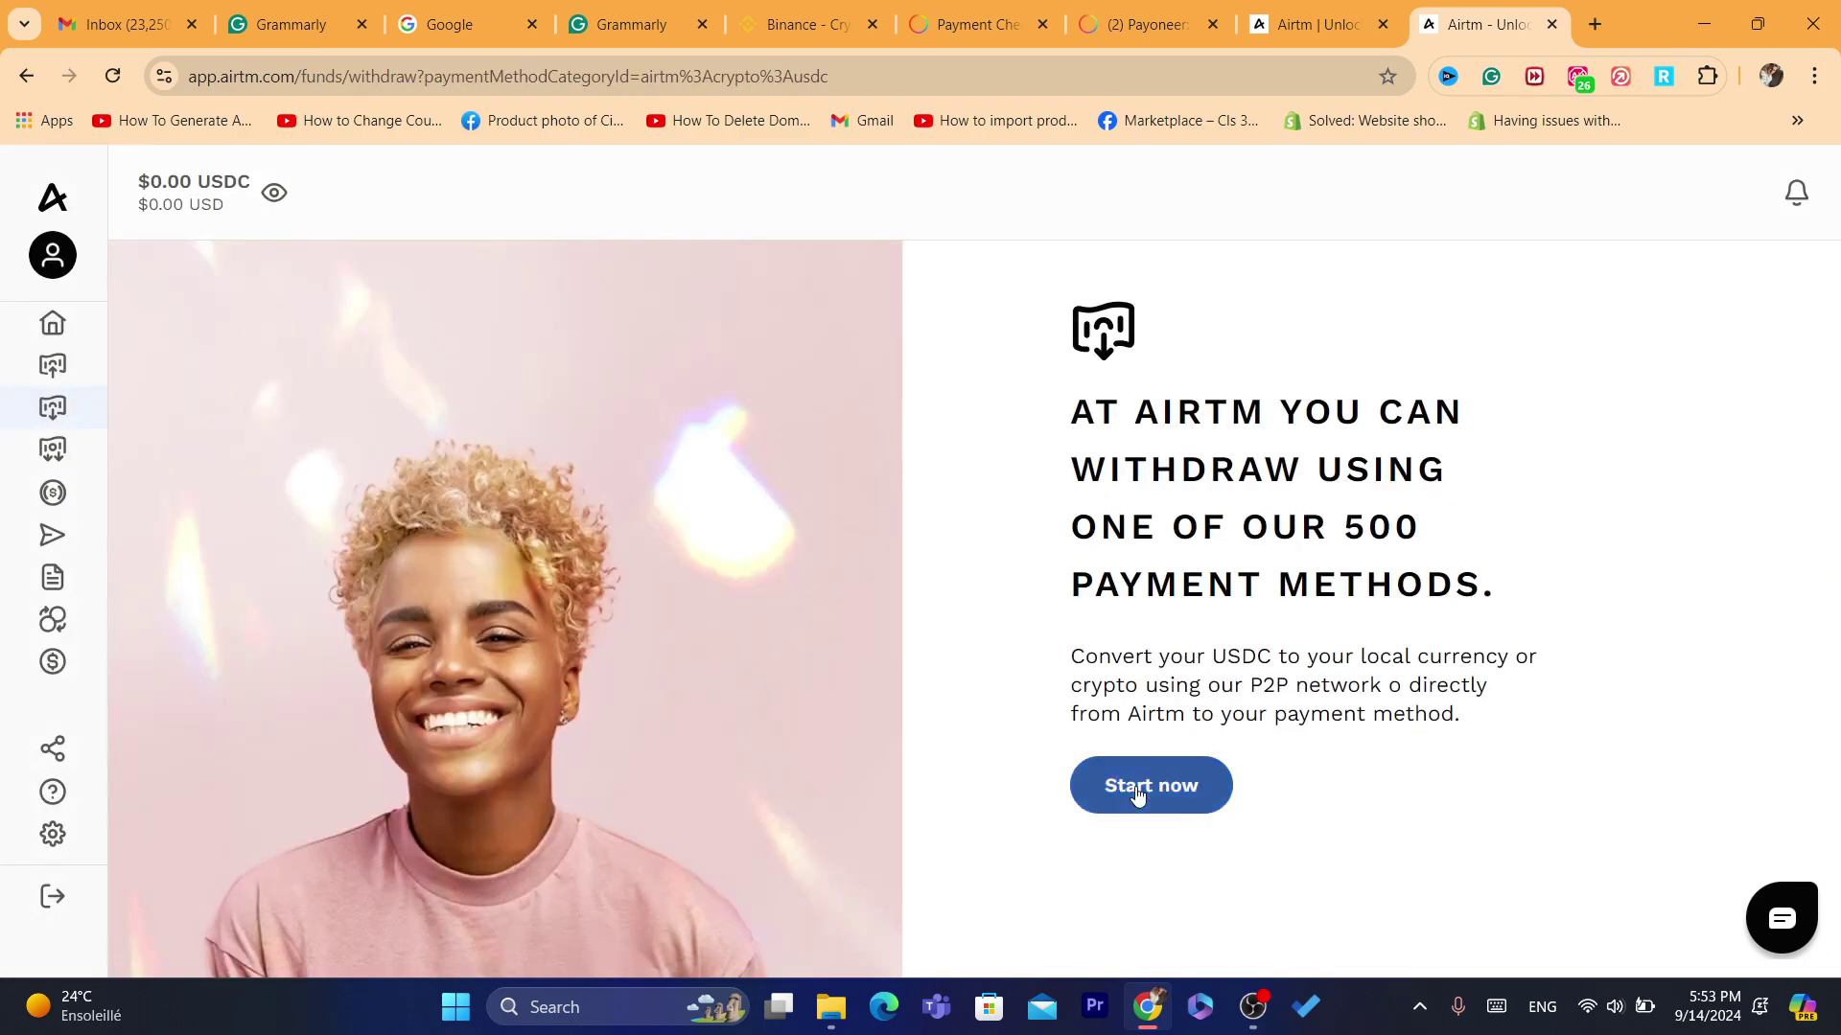
left_click(1141, 792)
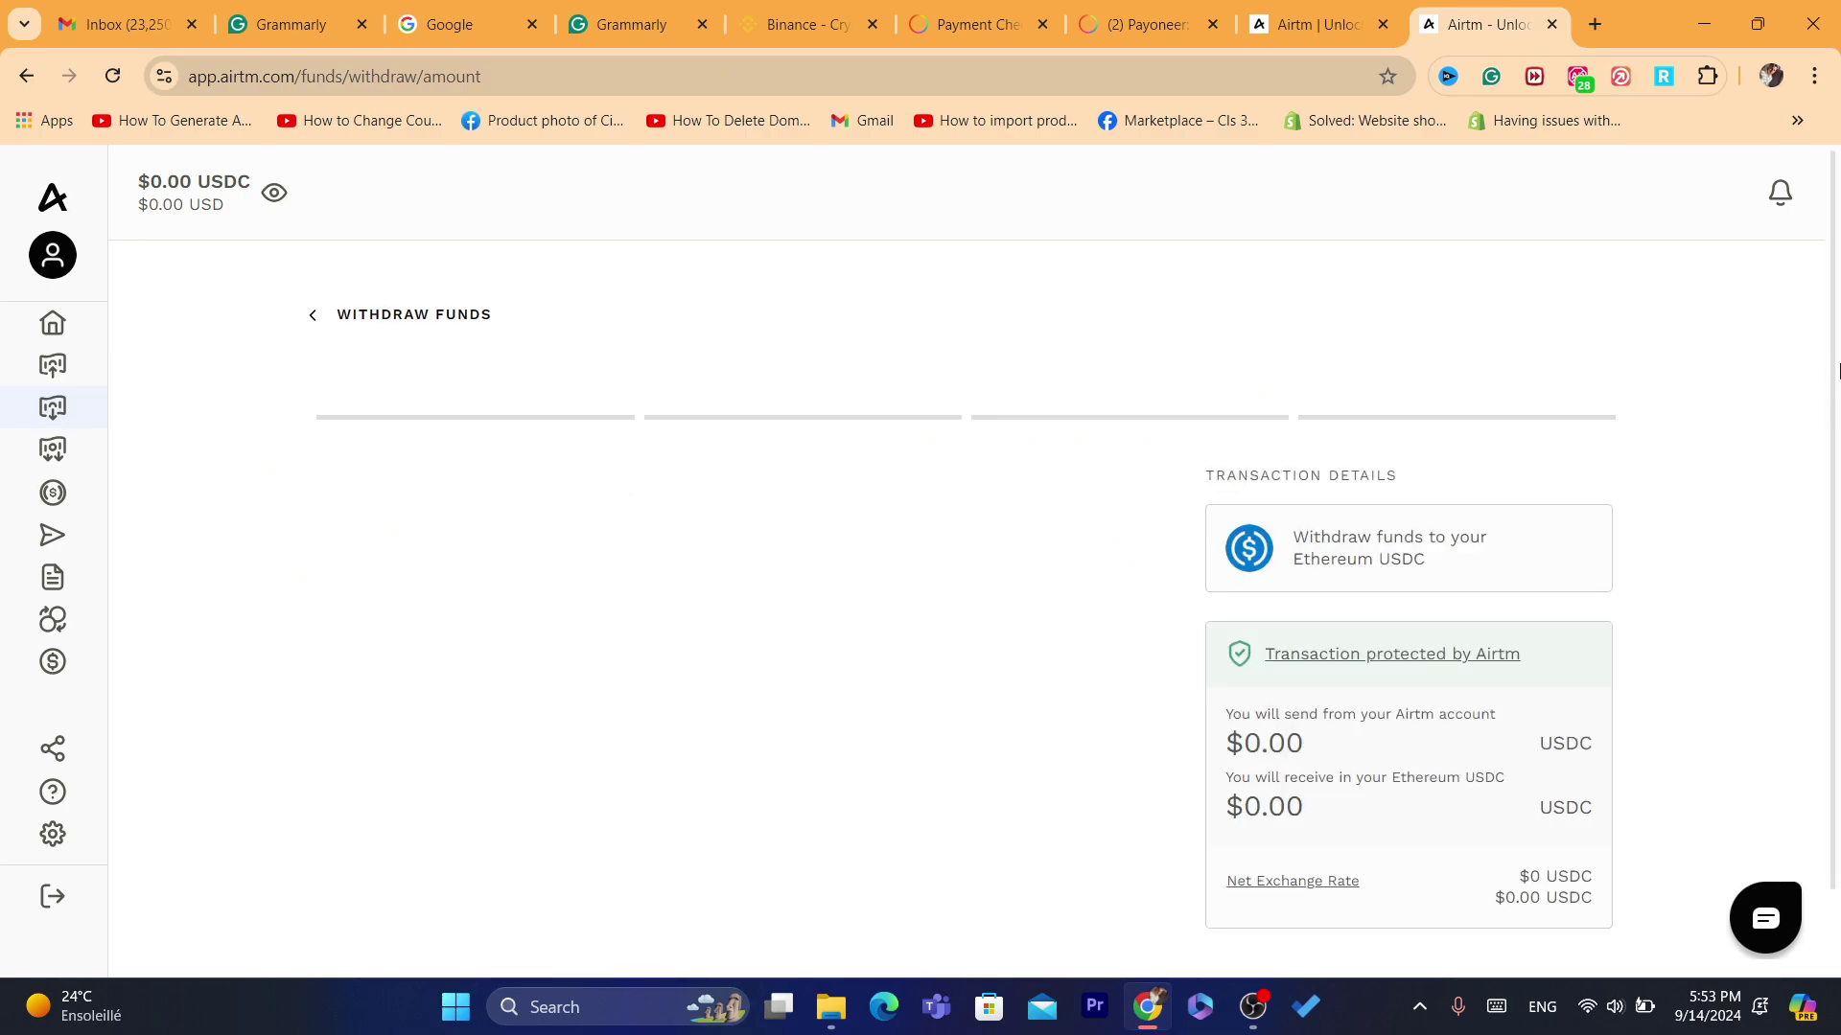
Enter a $111 withdrawal amount, quoting $105.79 USDC and flagged as insufficient funds.
left_click_drag(1837, 371, 1838, 427)
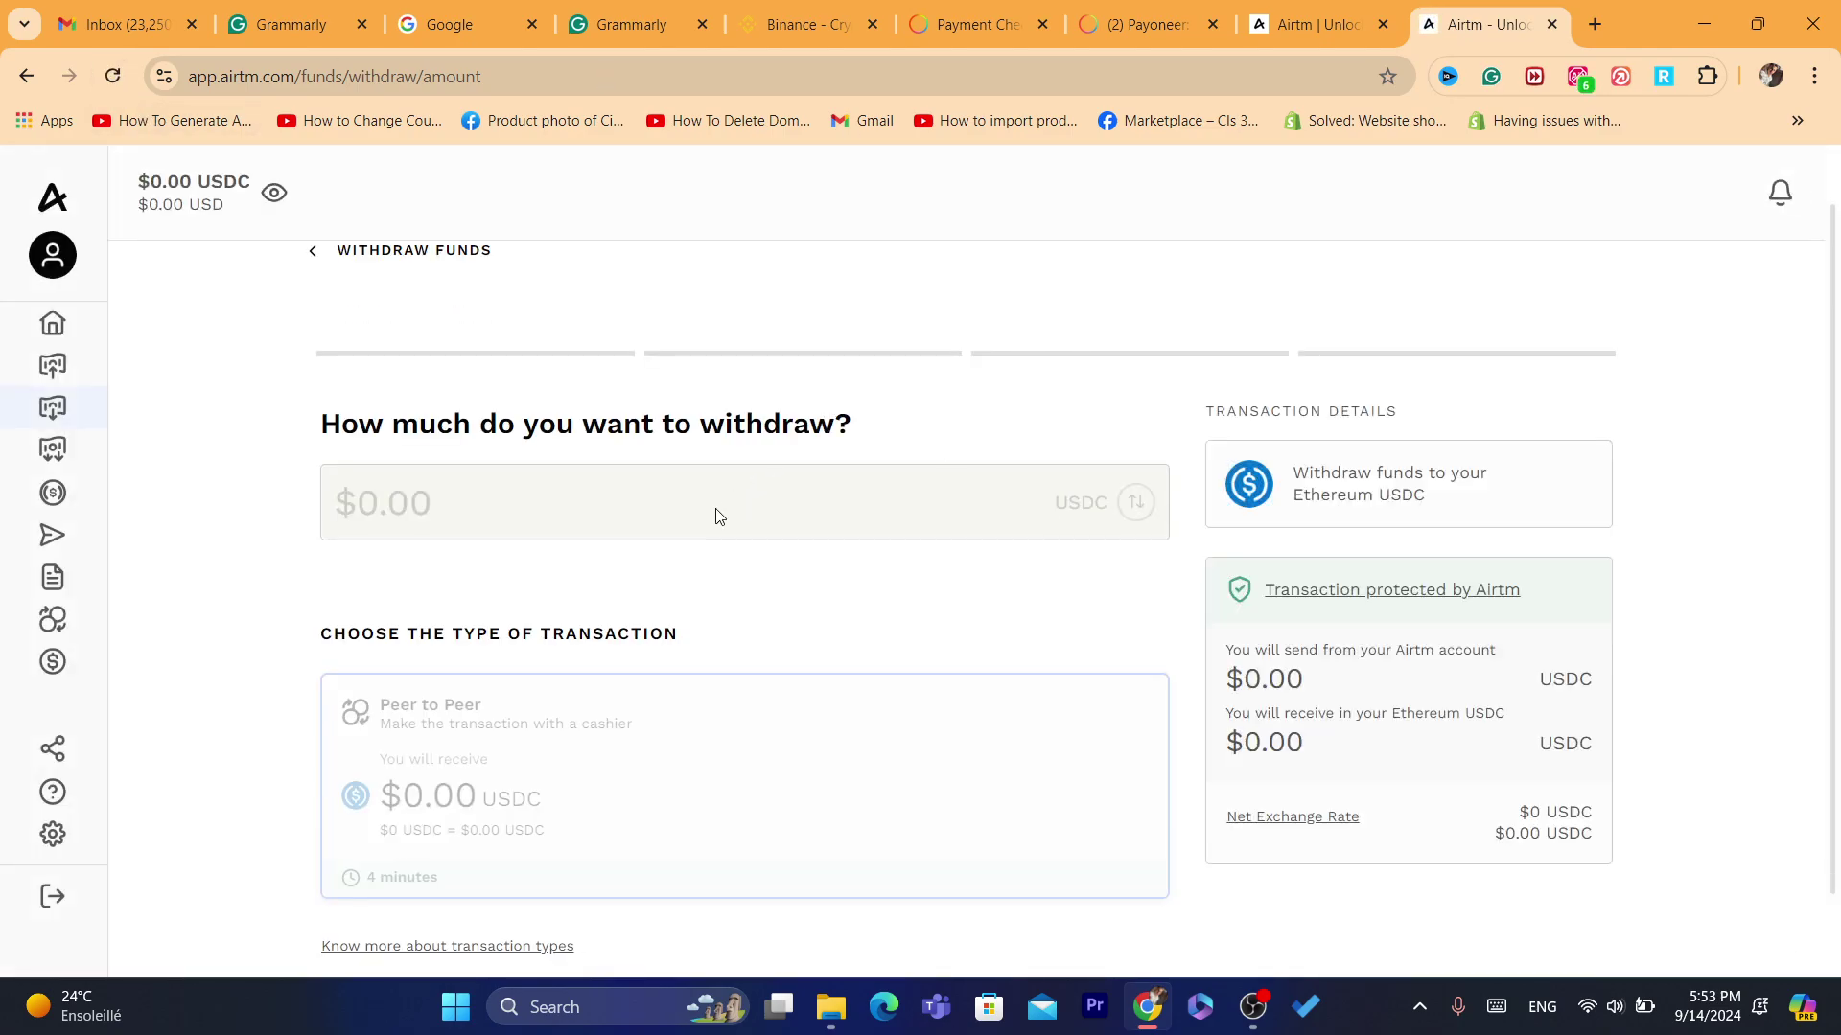
scroll(967, 446, "down", 1)
left_click(585, 401)
type("111")
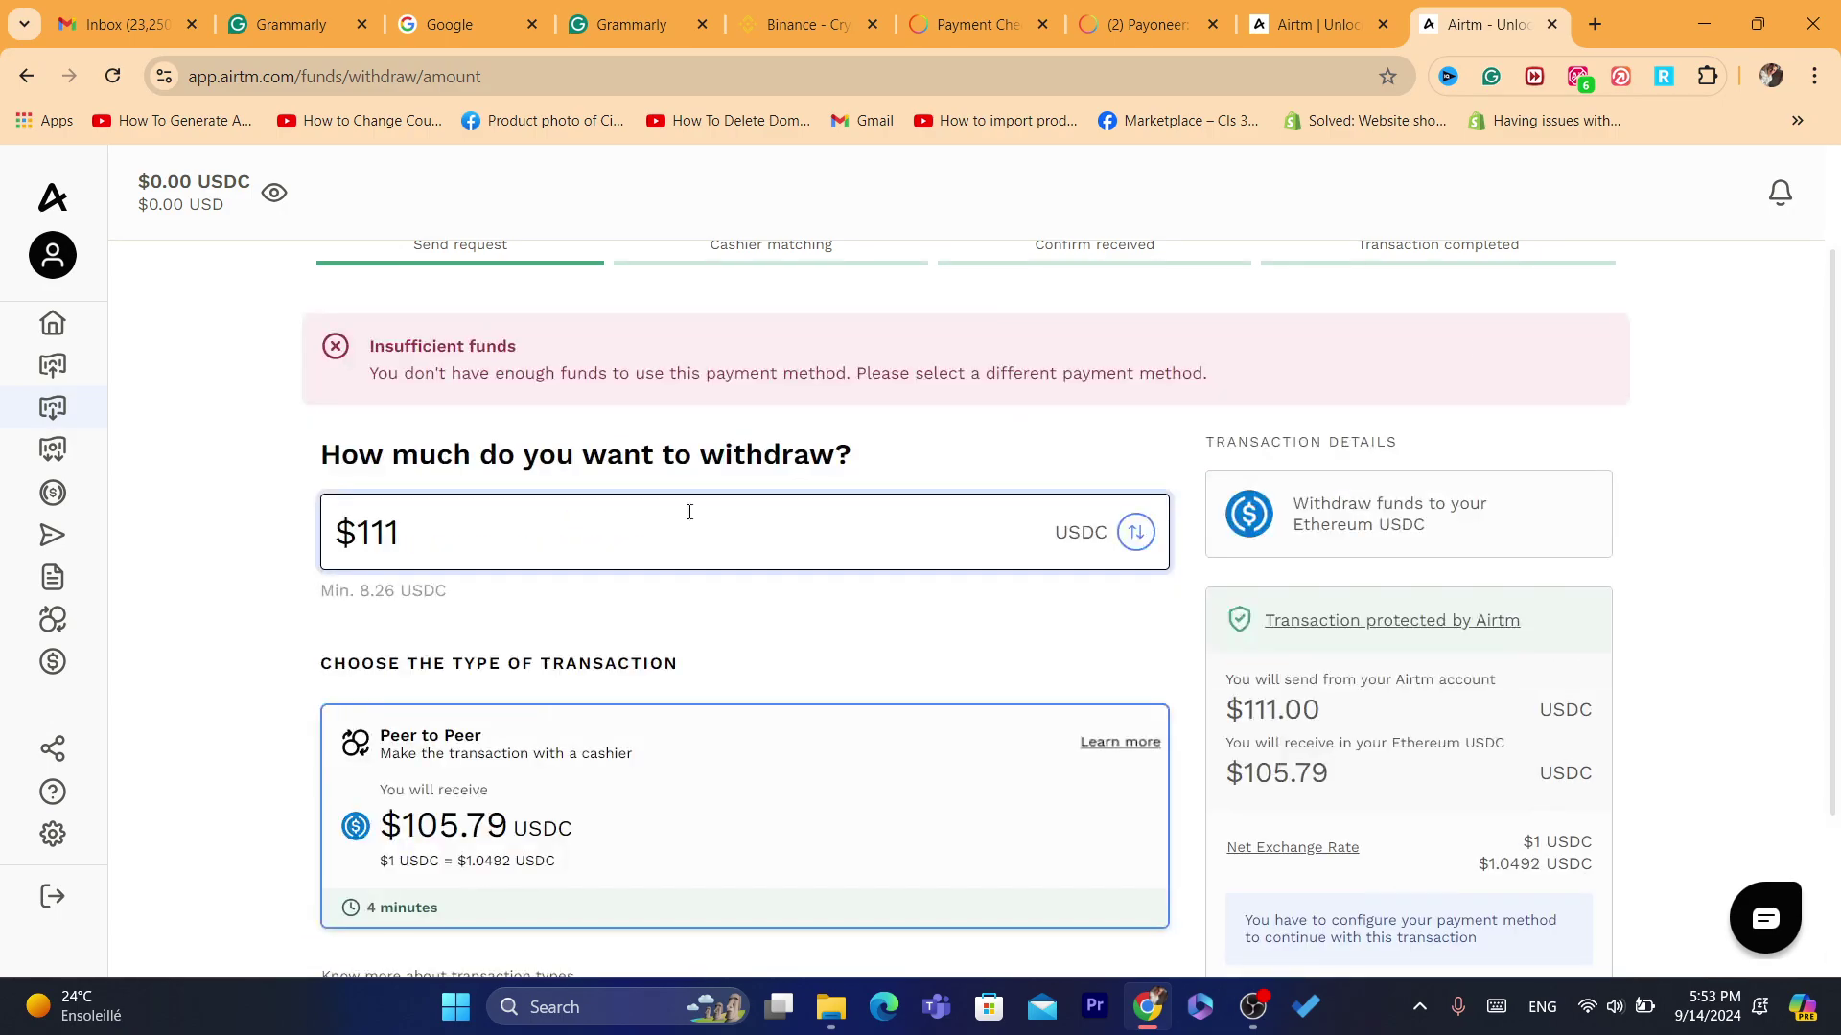
scroll(1836, 655, "down", 3)
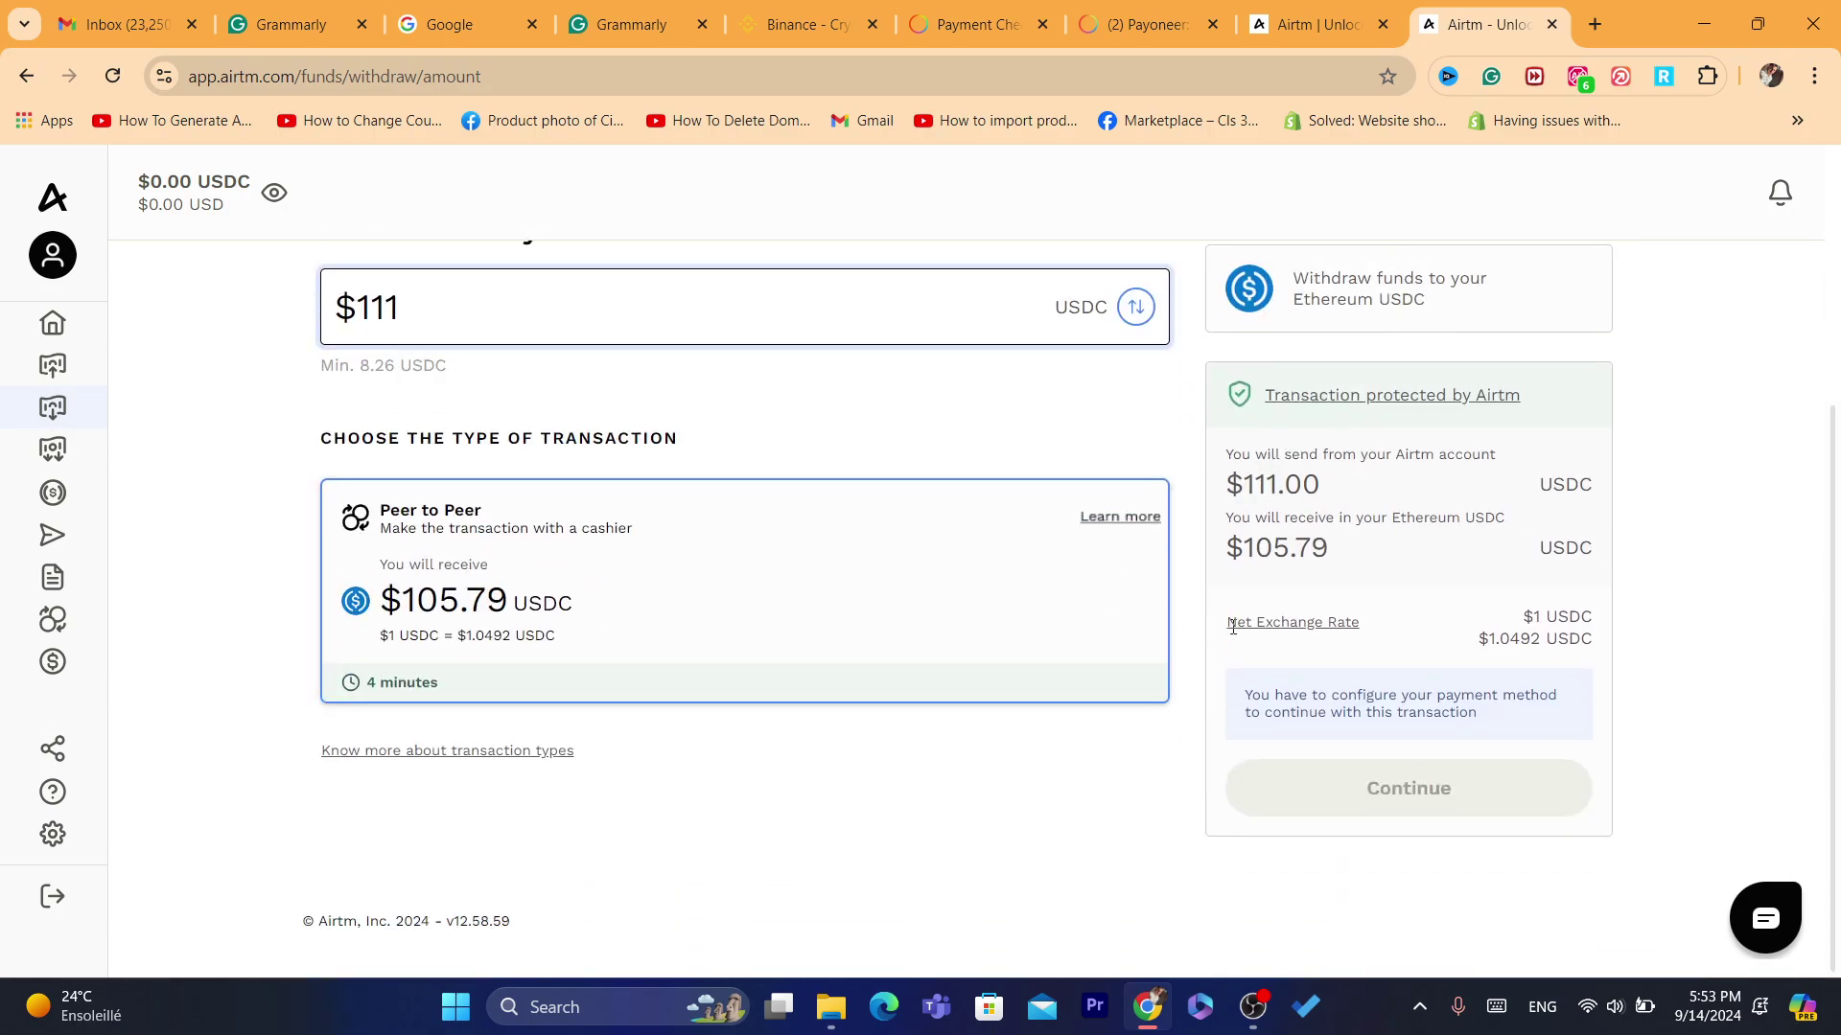
left_click(843, 637)
scroll(1767, 411, "up", 3)
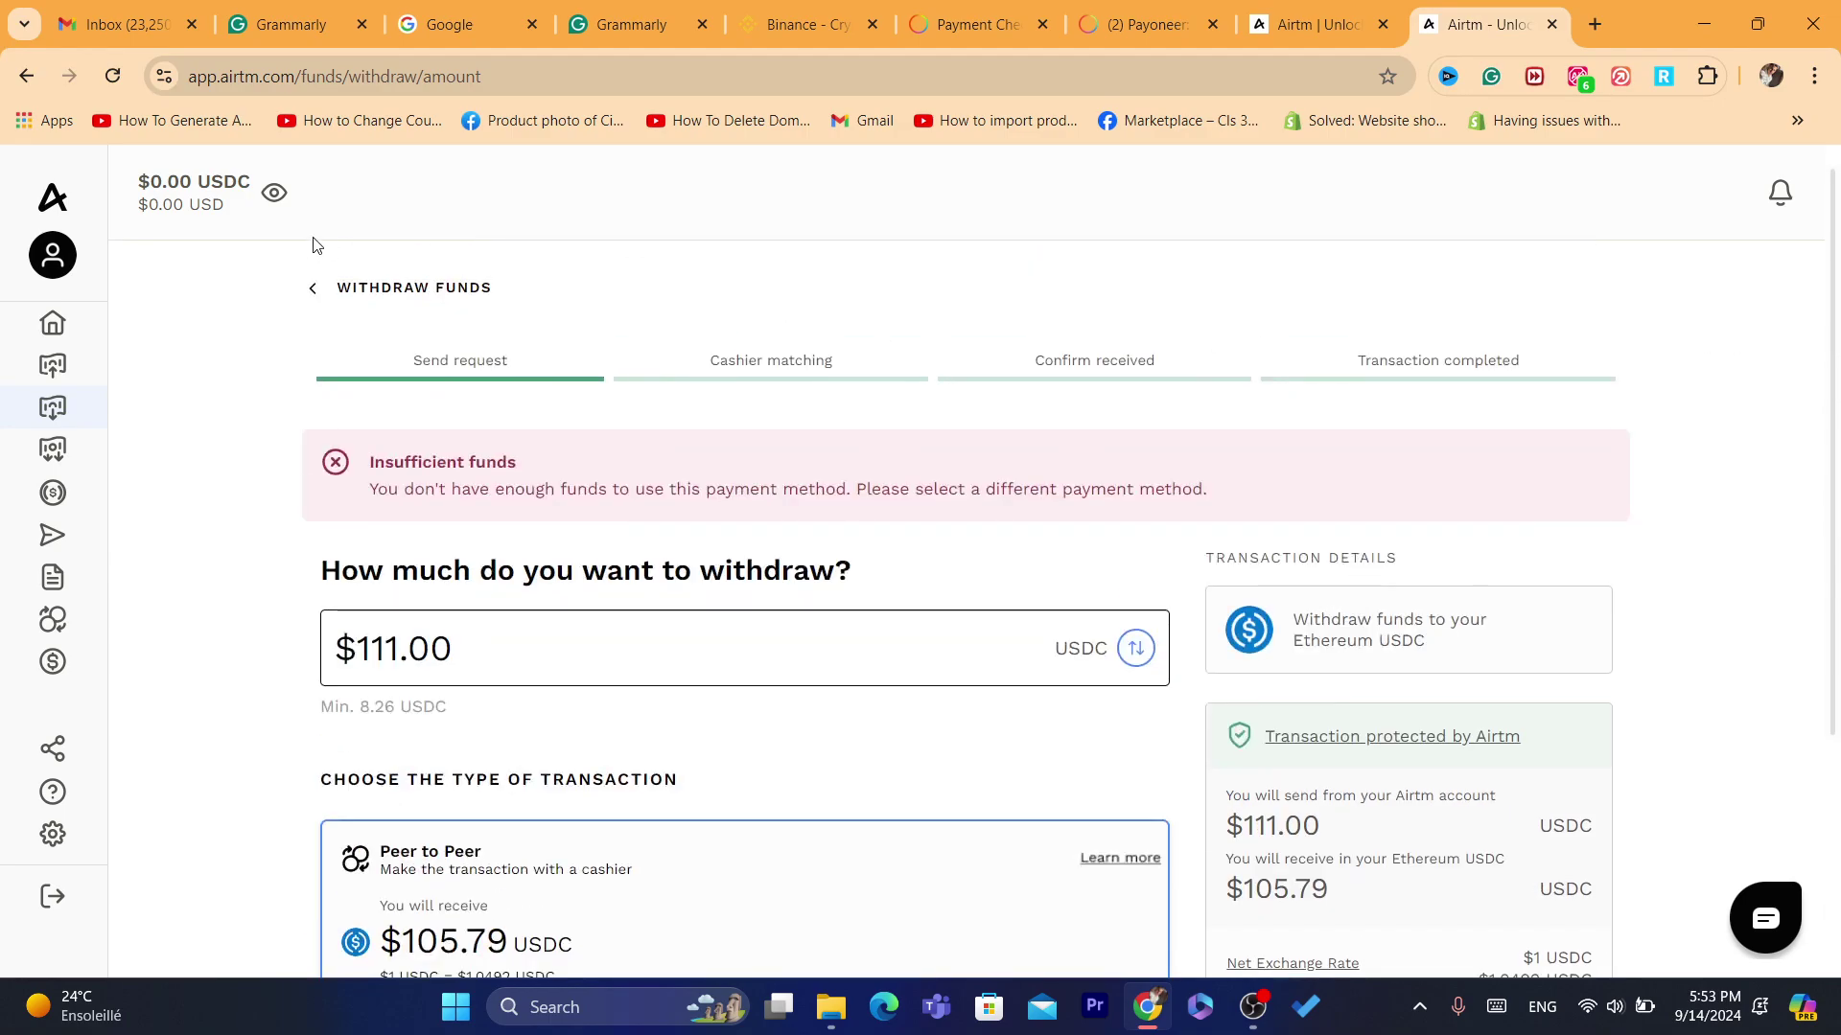
Open the Stellar USDC withdrawal, then back out to the Transfer USDC options.
left_click(312, 288)
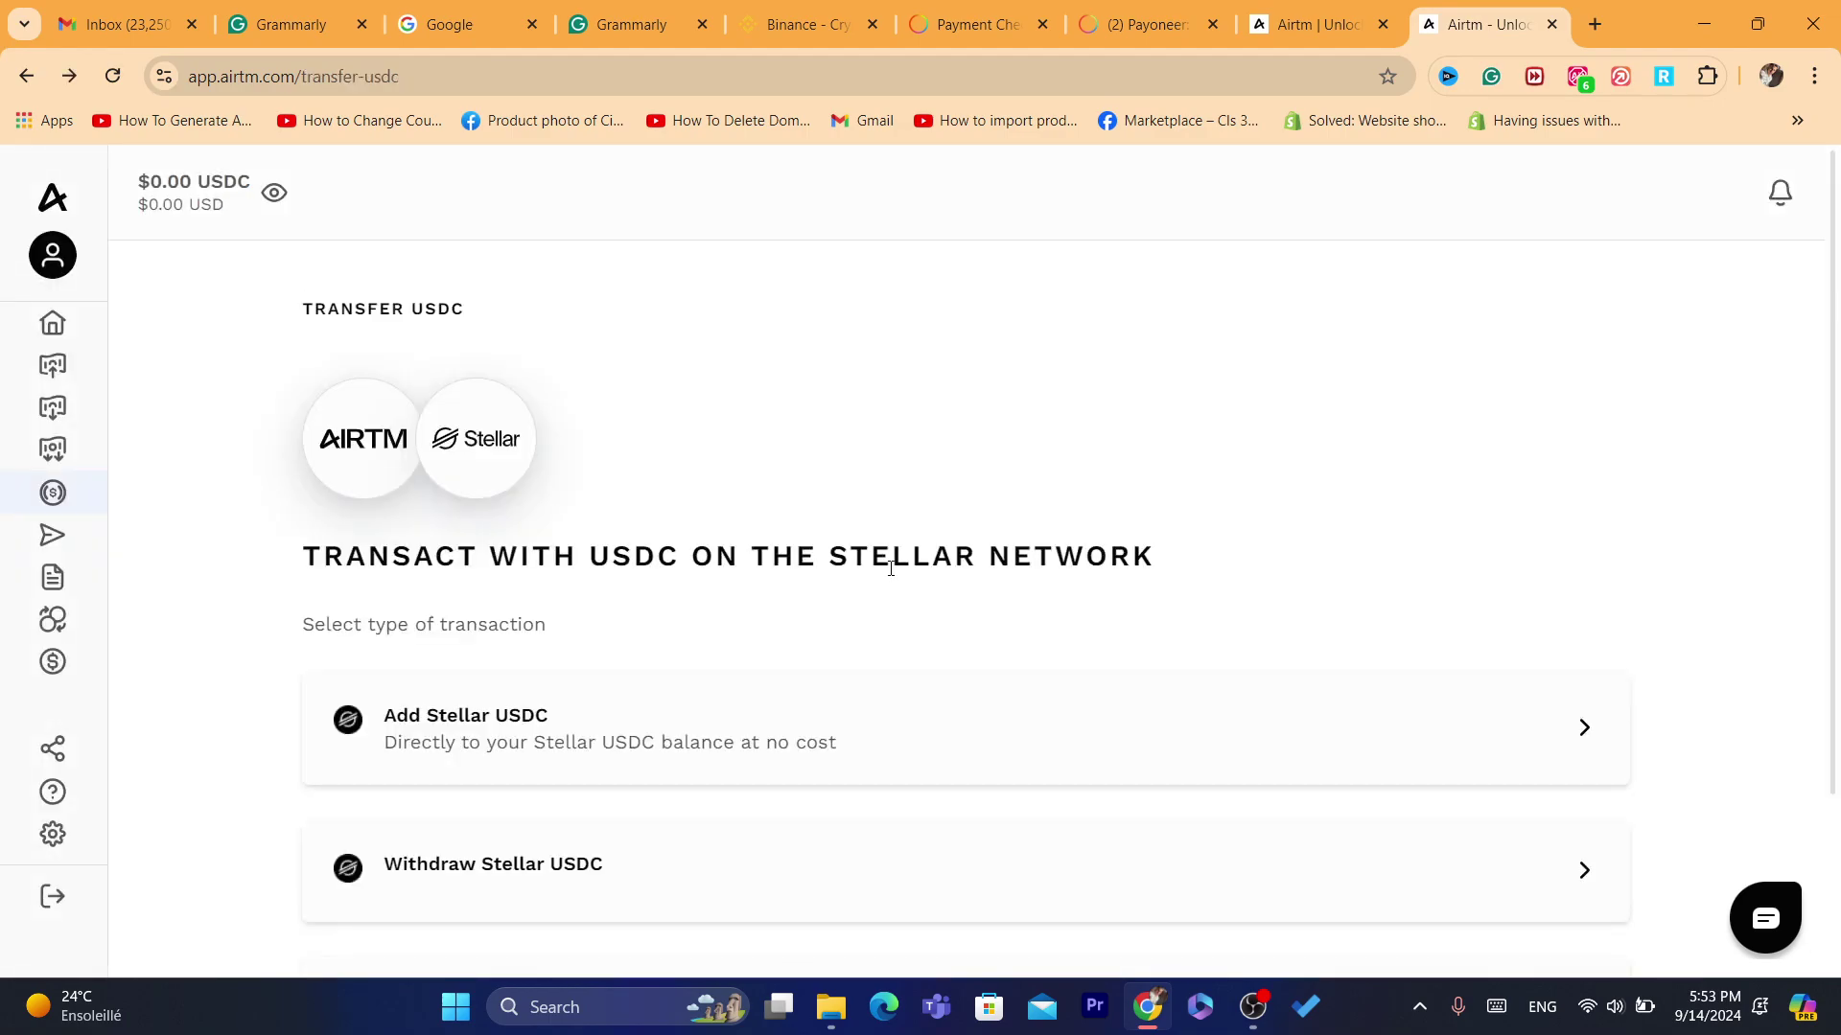
left_click(514, 866)
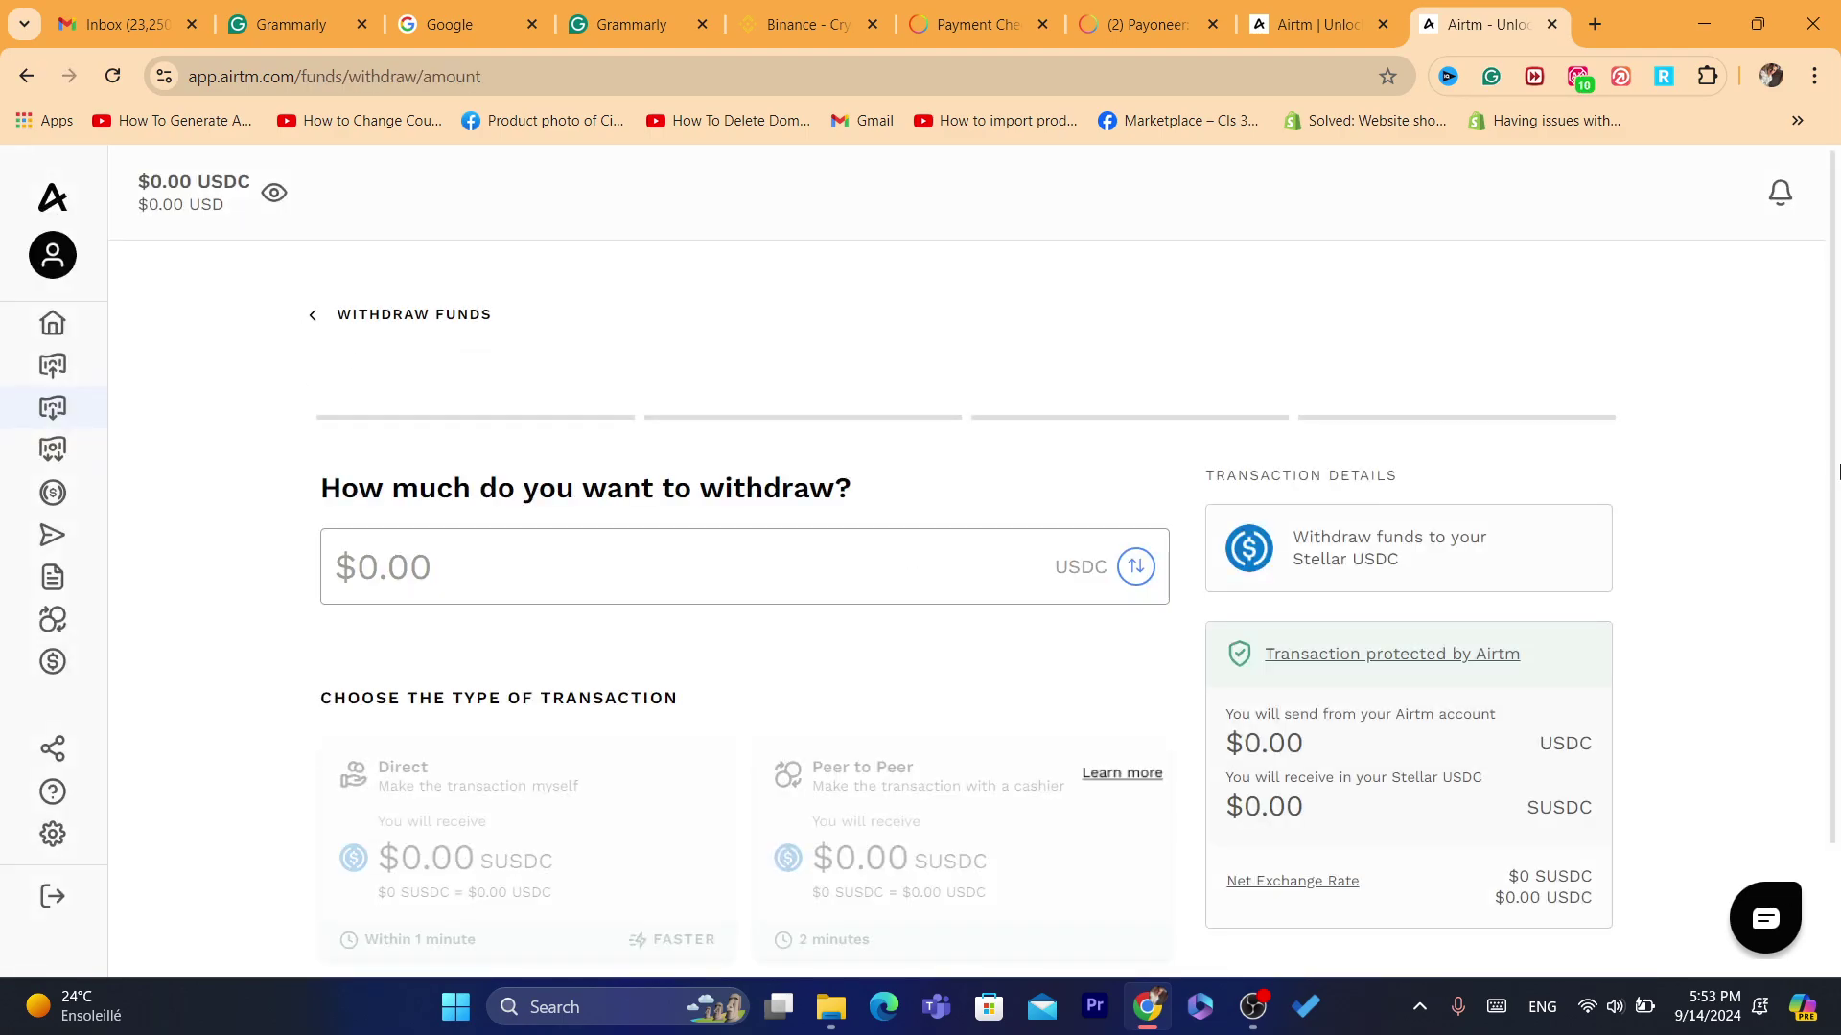
scroll(1837, 470, "down", 2)
scroll(1654, 271, "up", 2)
left_click(313, 316)
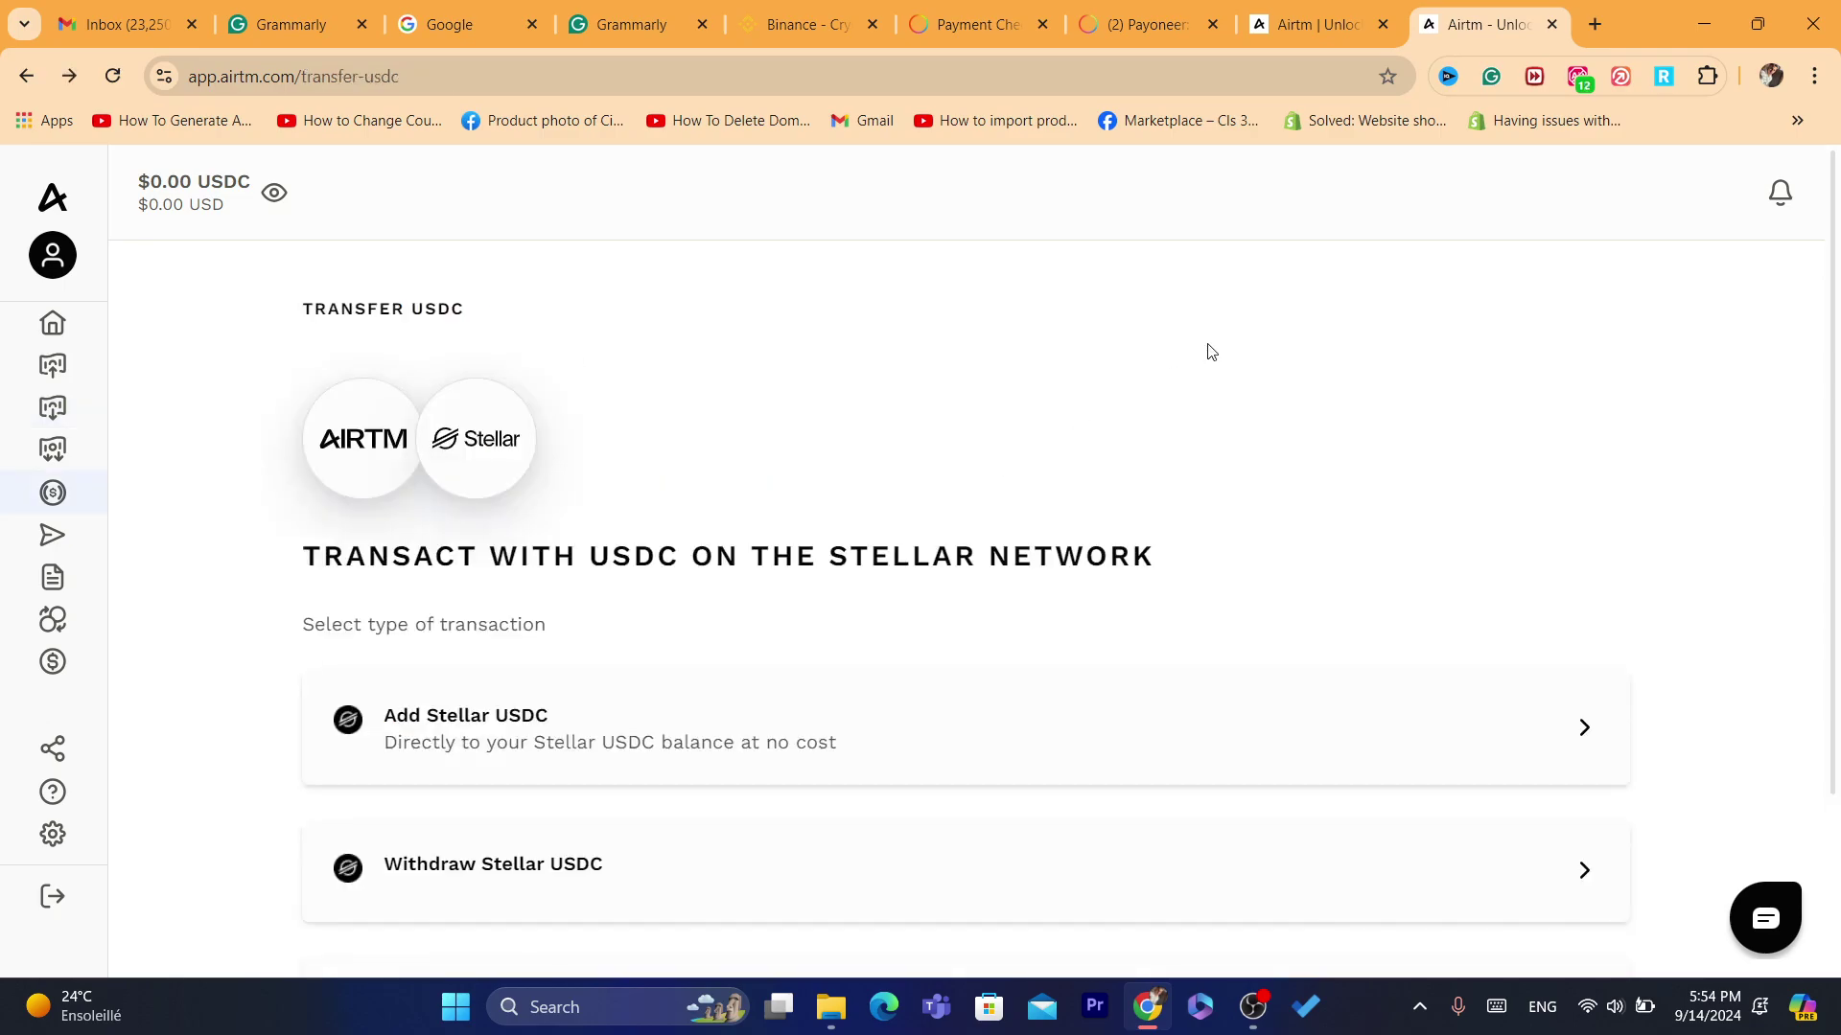
Inspect the Transfer USDC page's web address in the address bar.
left_click(1113, 83)
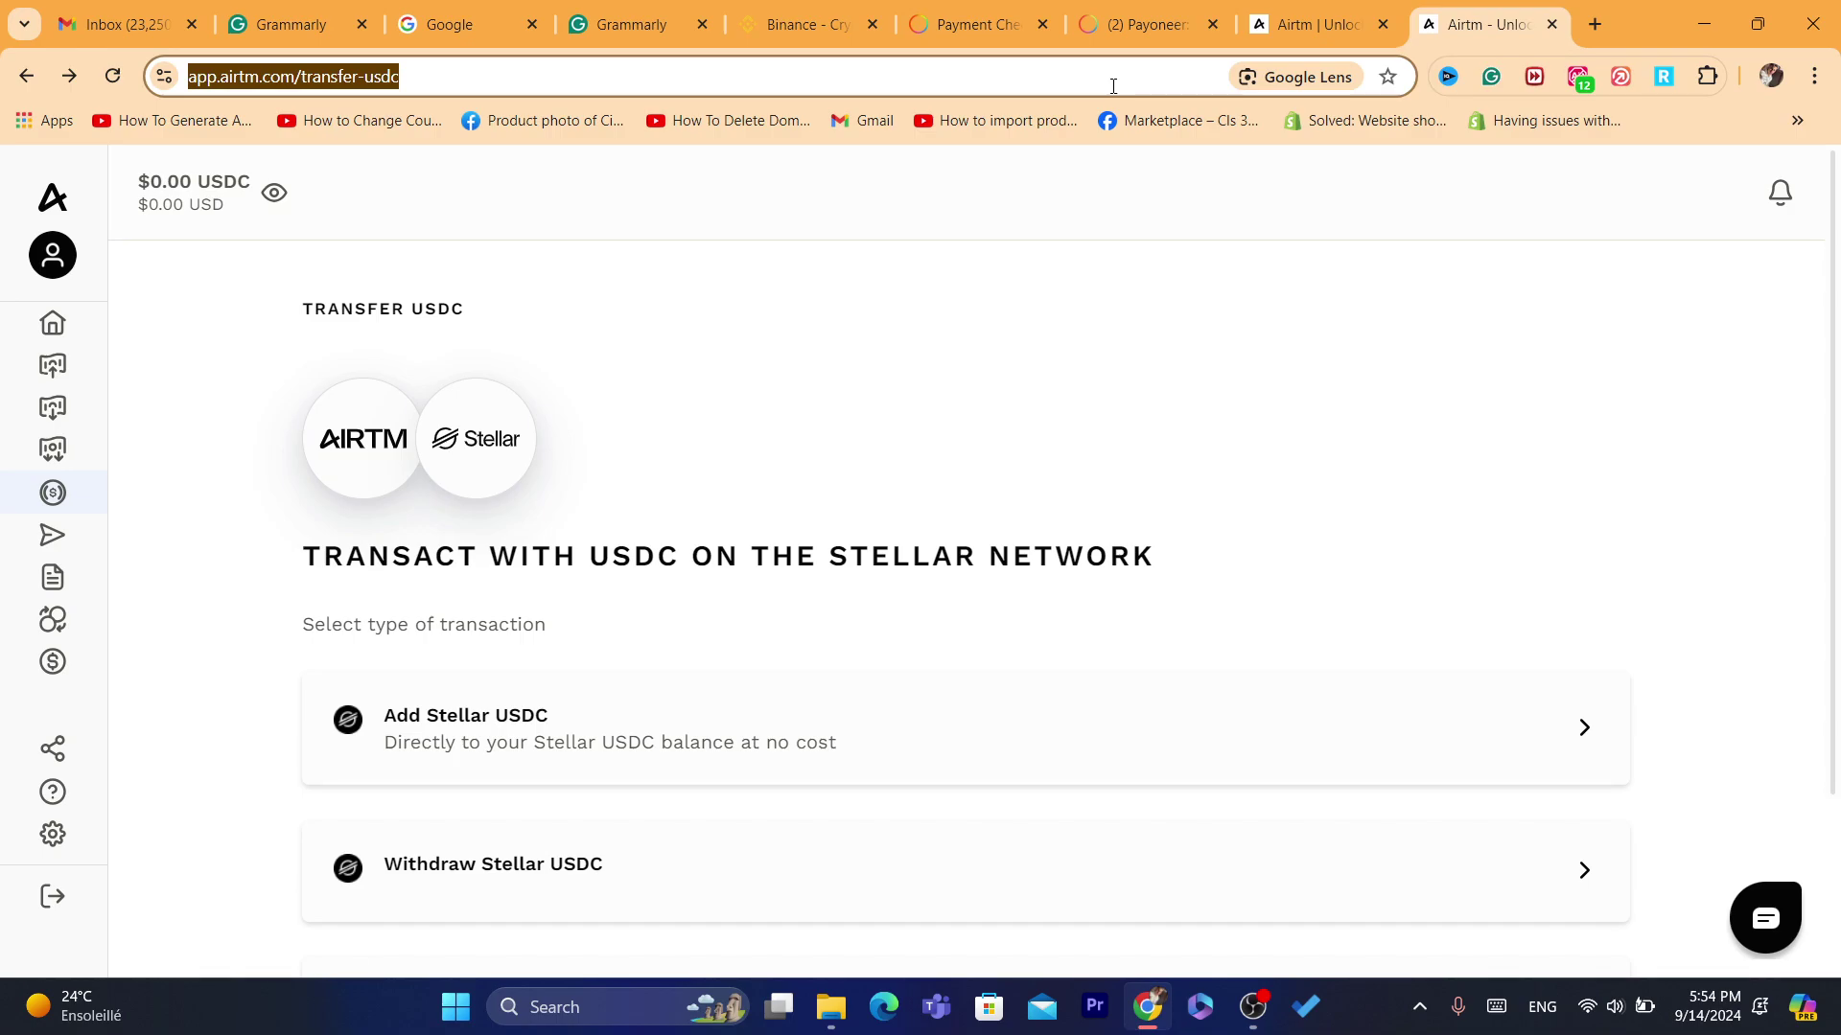
key("ctrl+c")
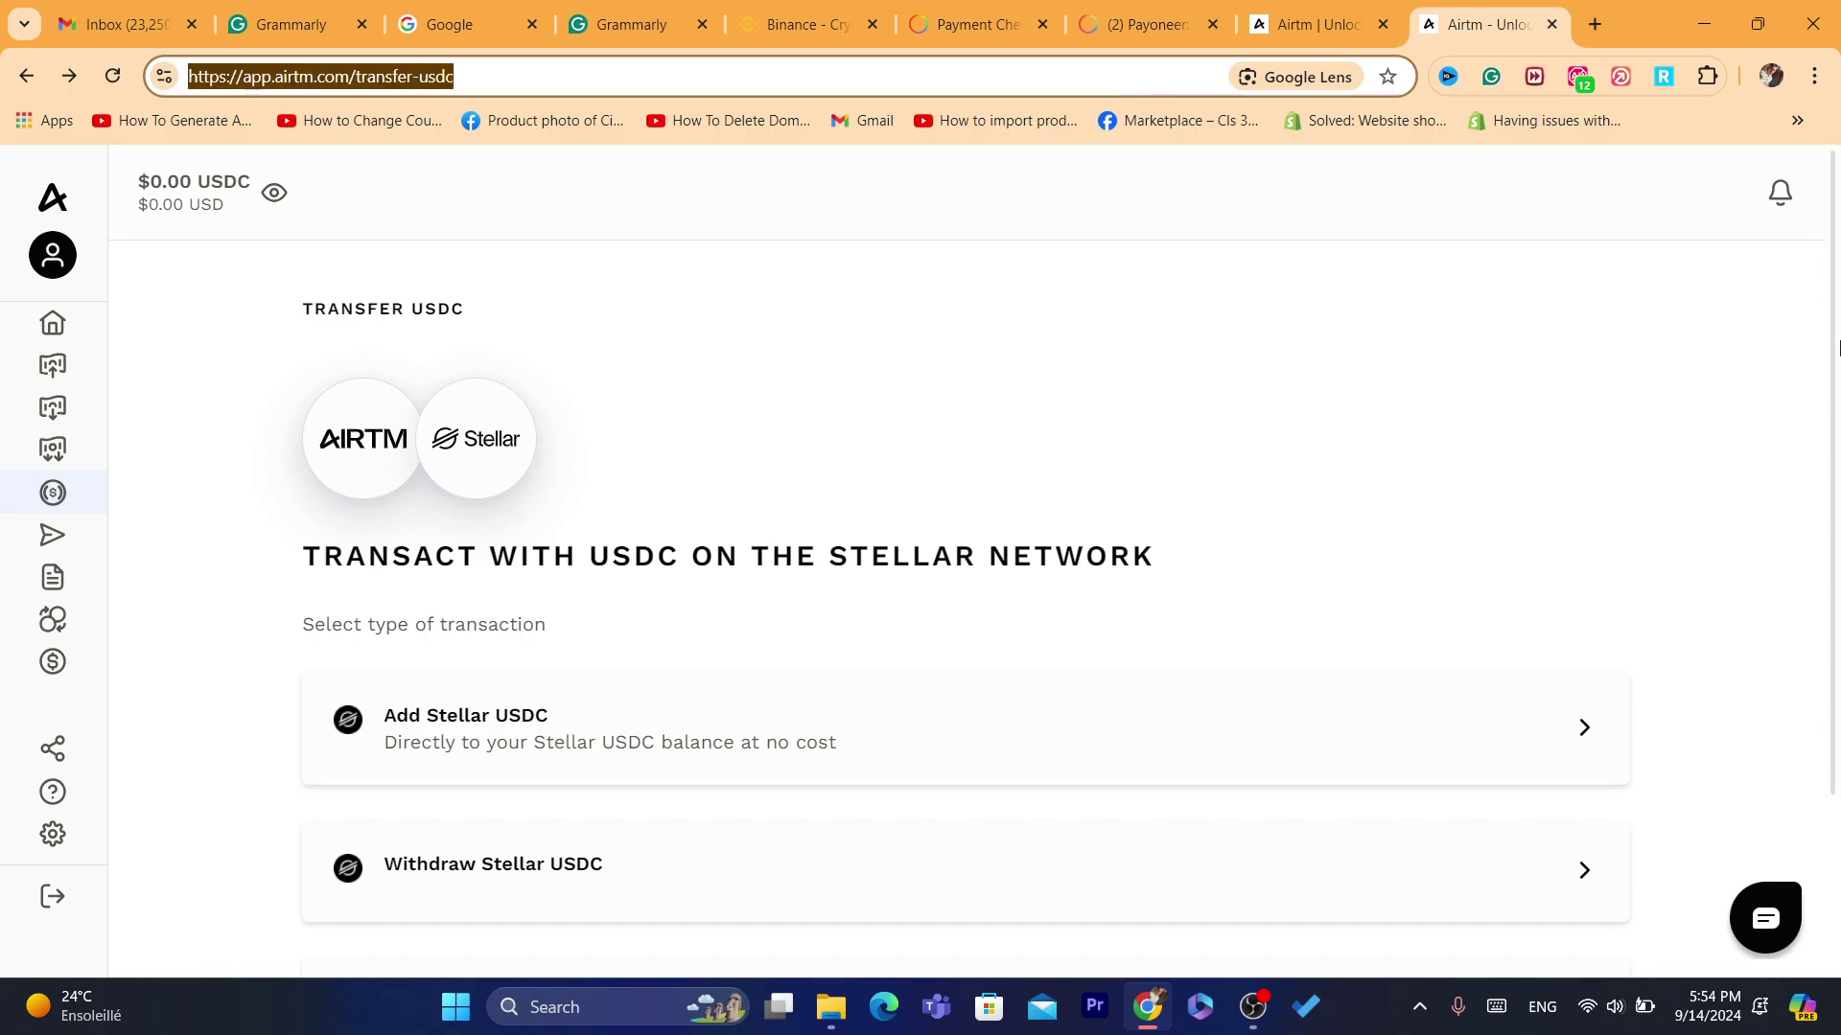
left_click(1836, 347)
double_click(1142, 71)
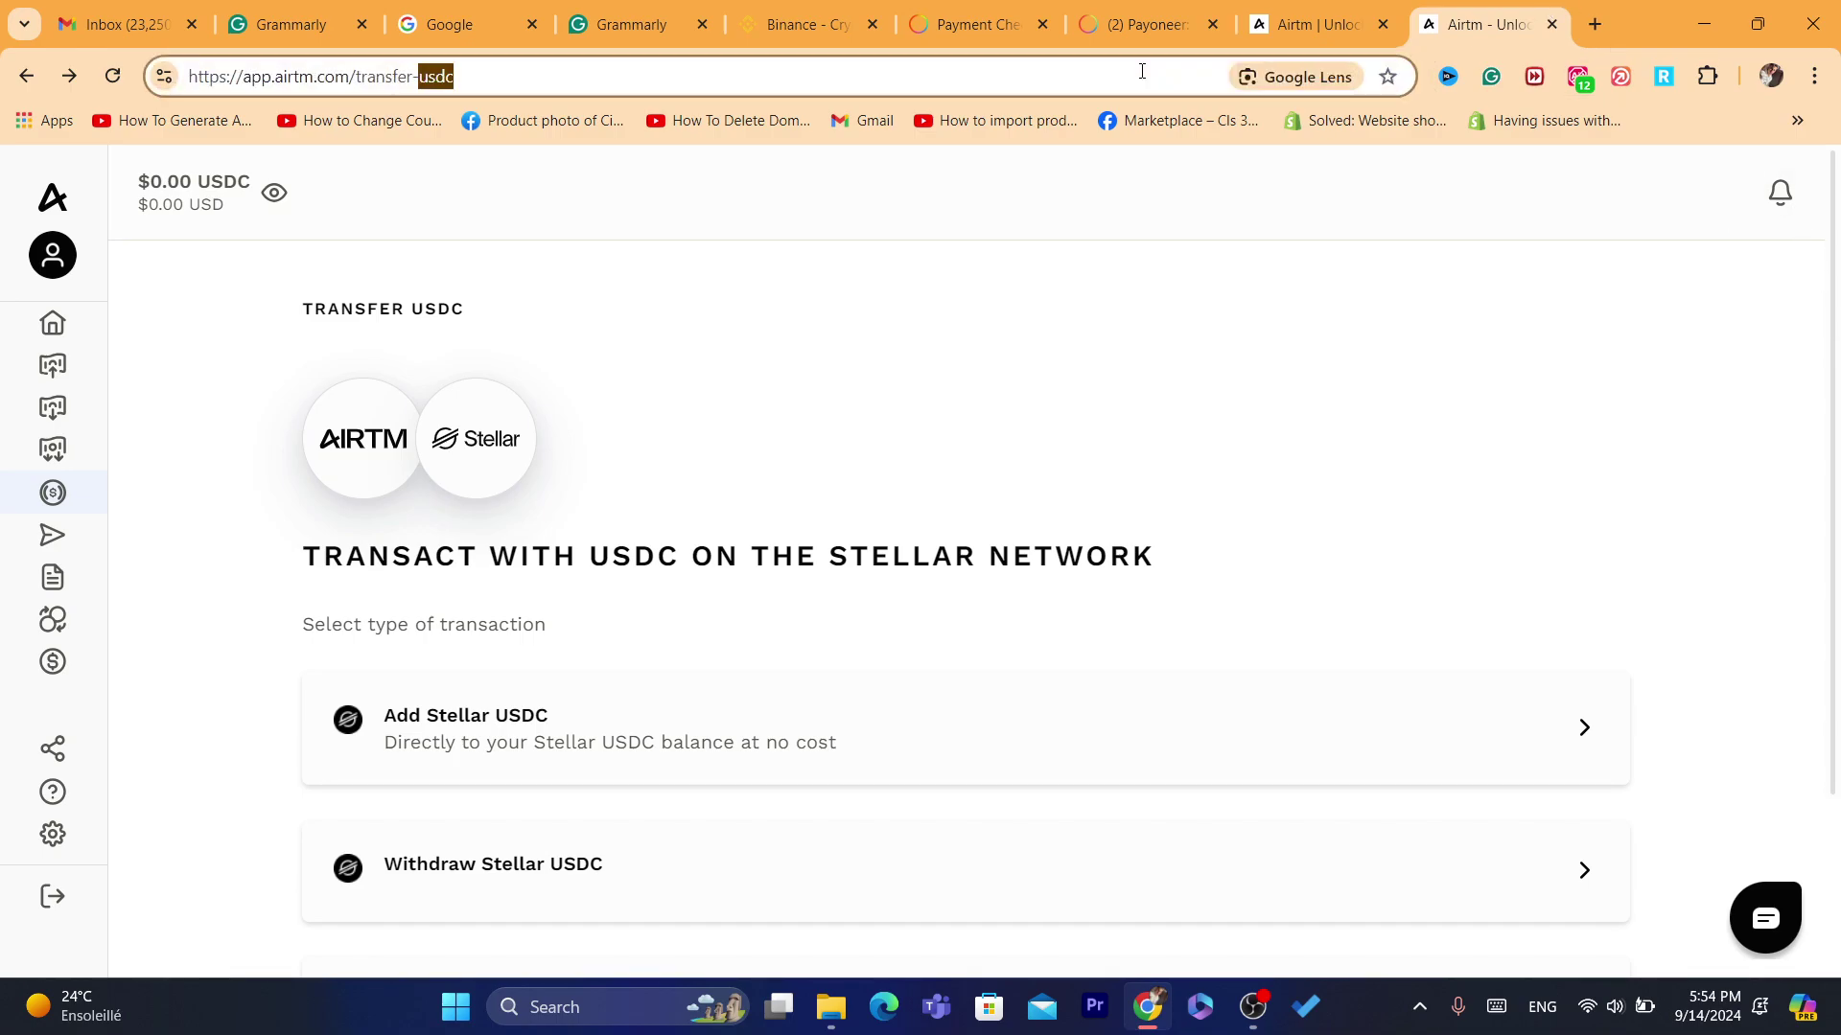
left_click(101, 204)
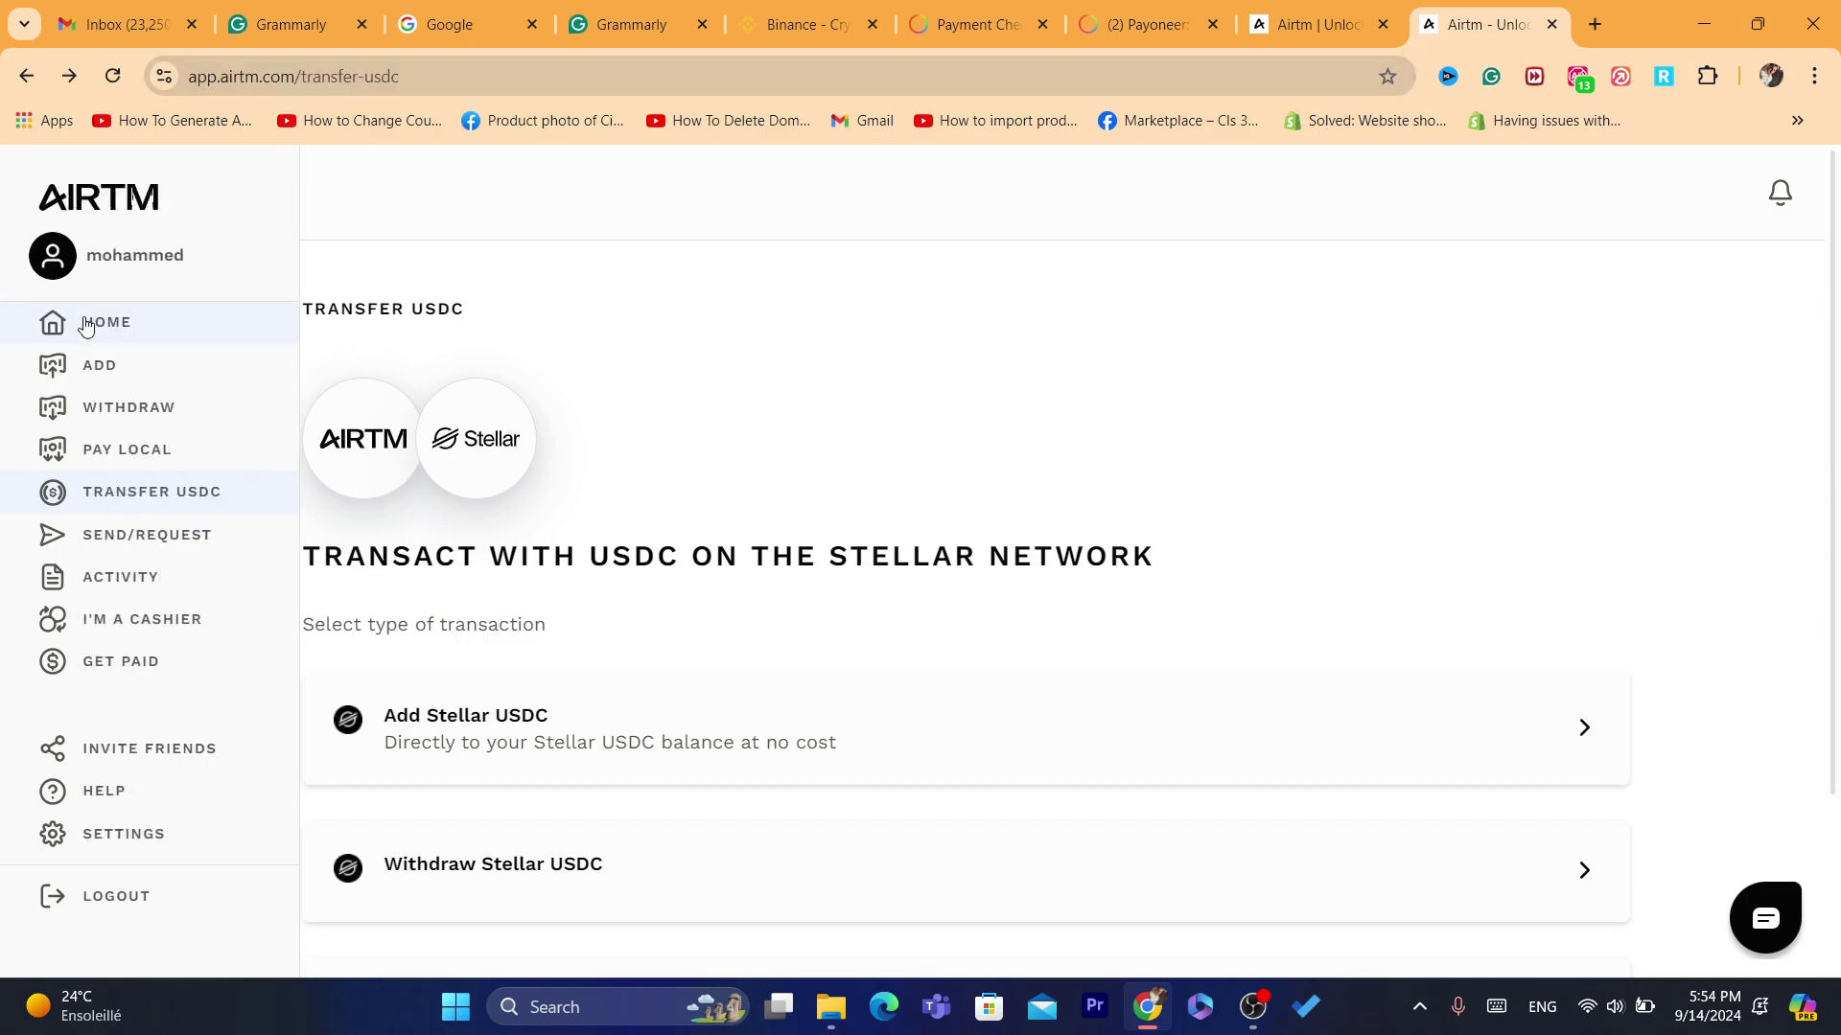
Return to the Airtm home page and highlight the profile picture reminder.
left_click(85, 325)
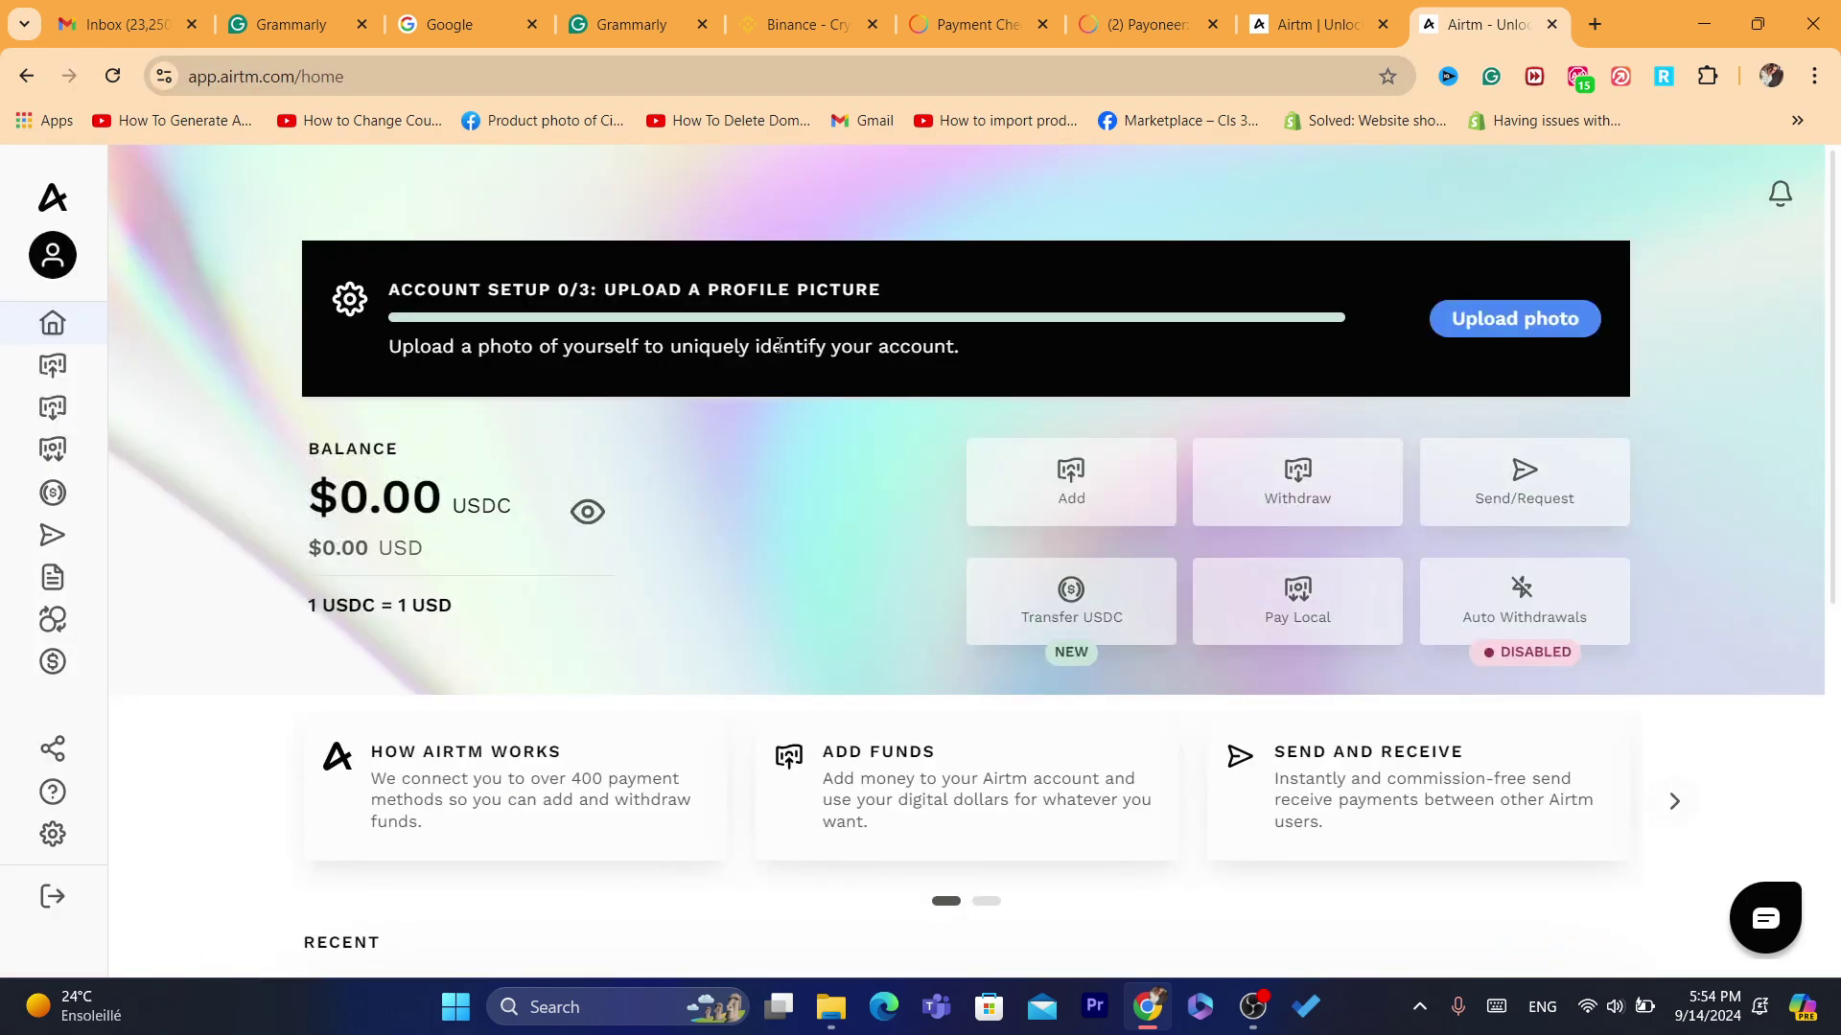
triple_click(778, 350)
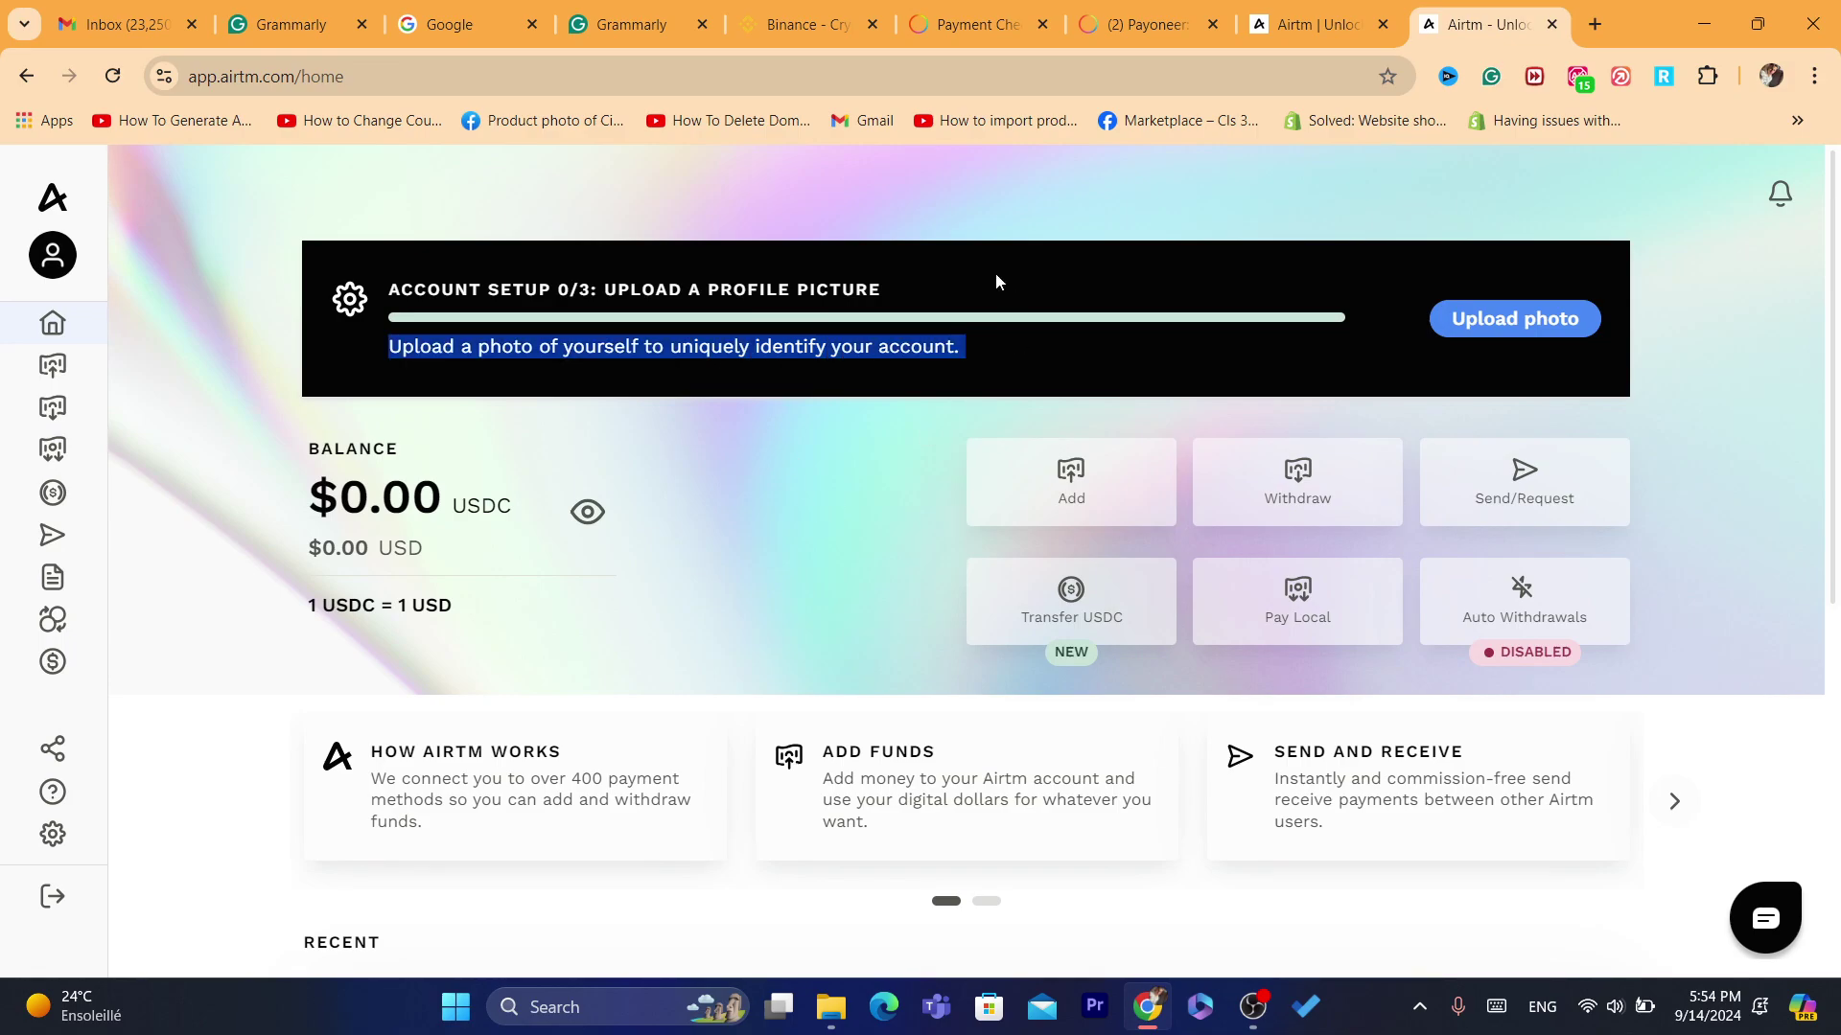
left_click(708, 283)
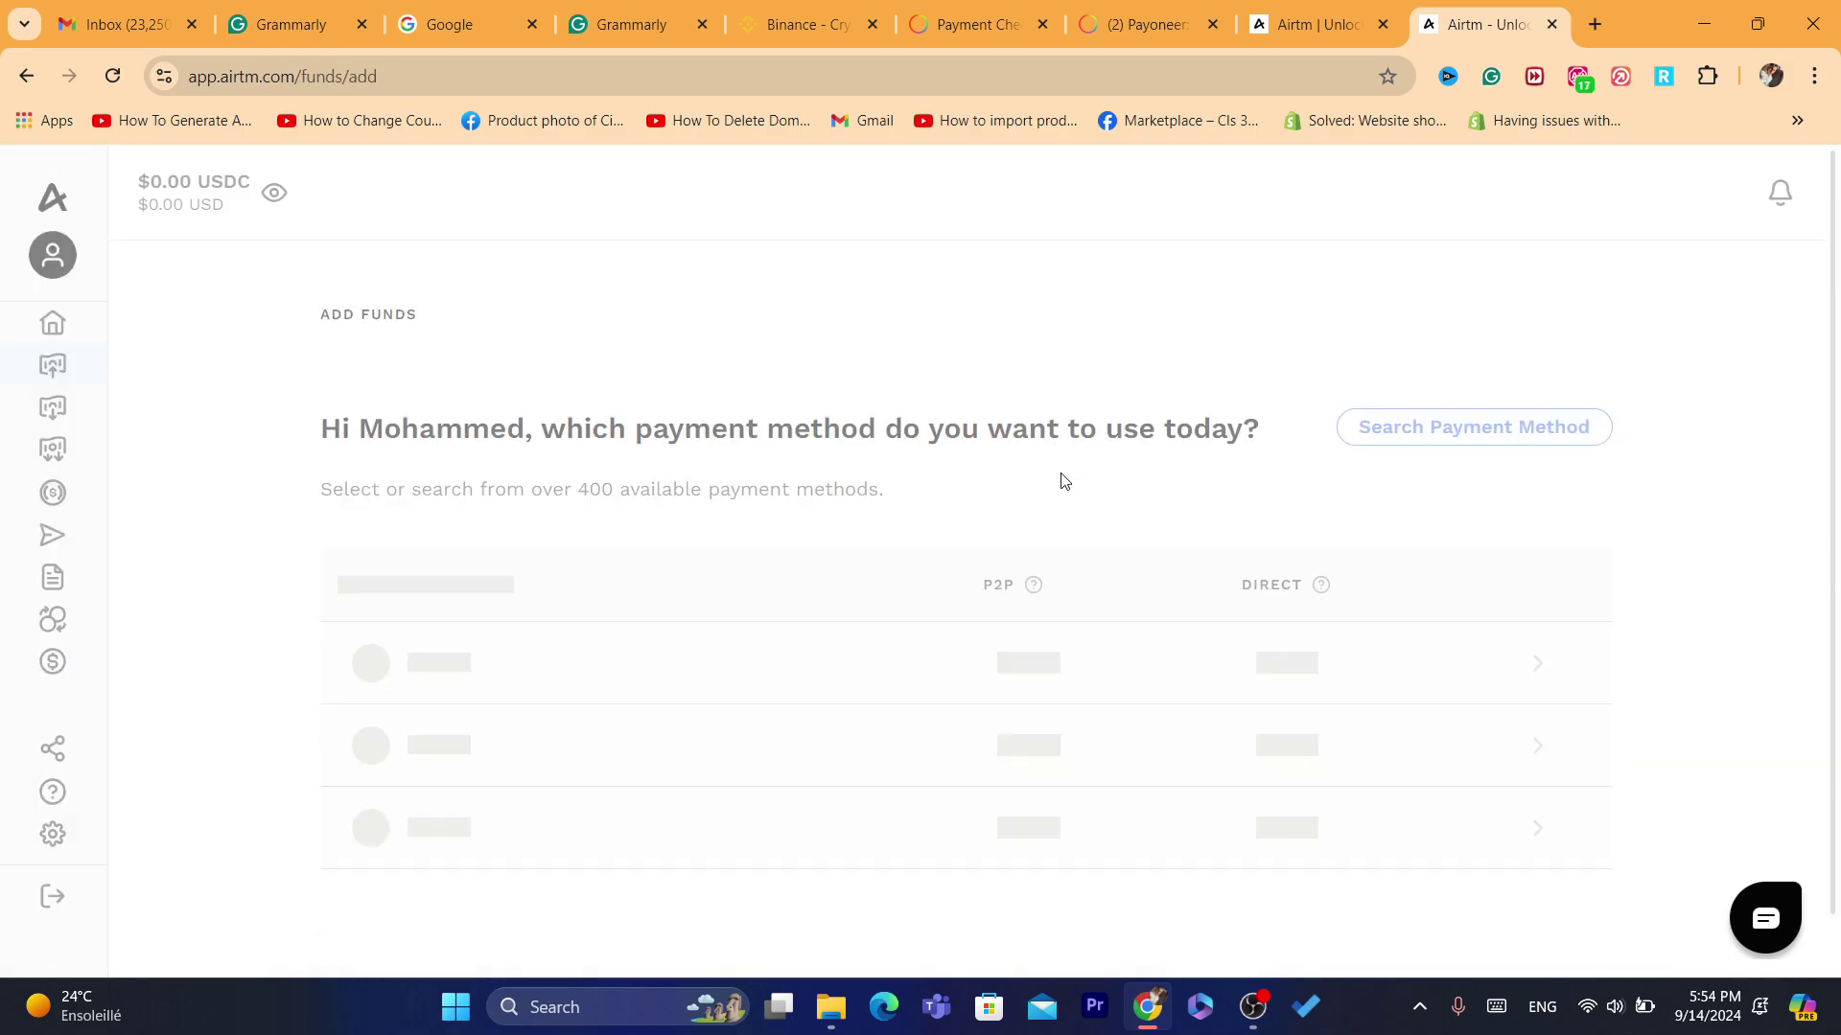
Open Add funds from Payoneer USD, quoting $106.13, then go back Home.
left_click(1062, 481)
left_click(542, 688)
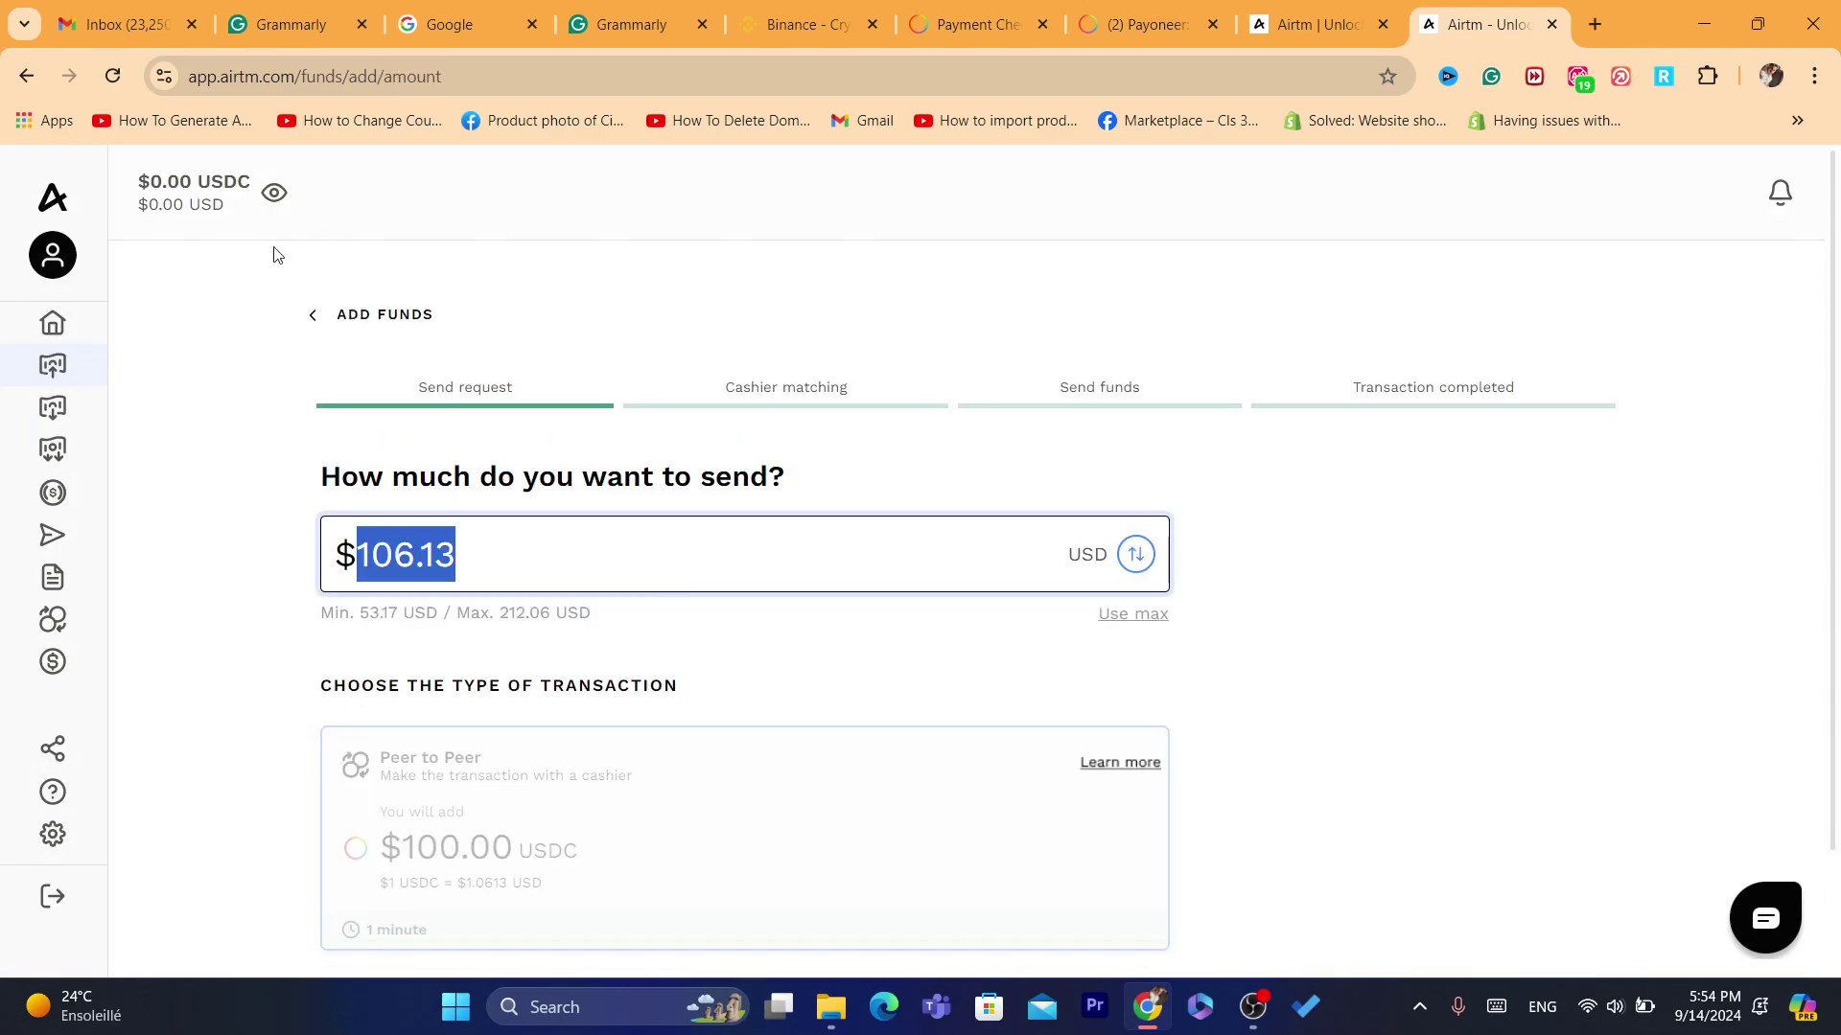
mouse_move(107, 232)
left_click(97, 320)
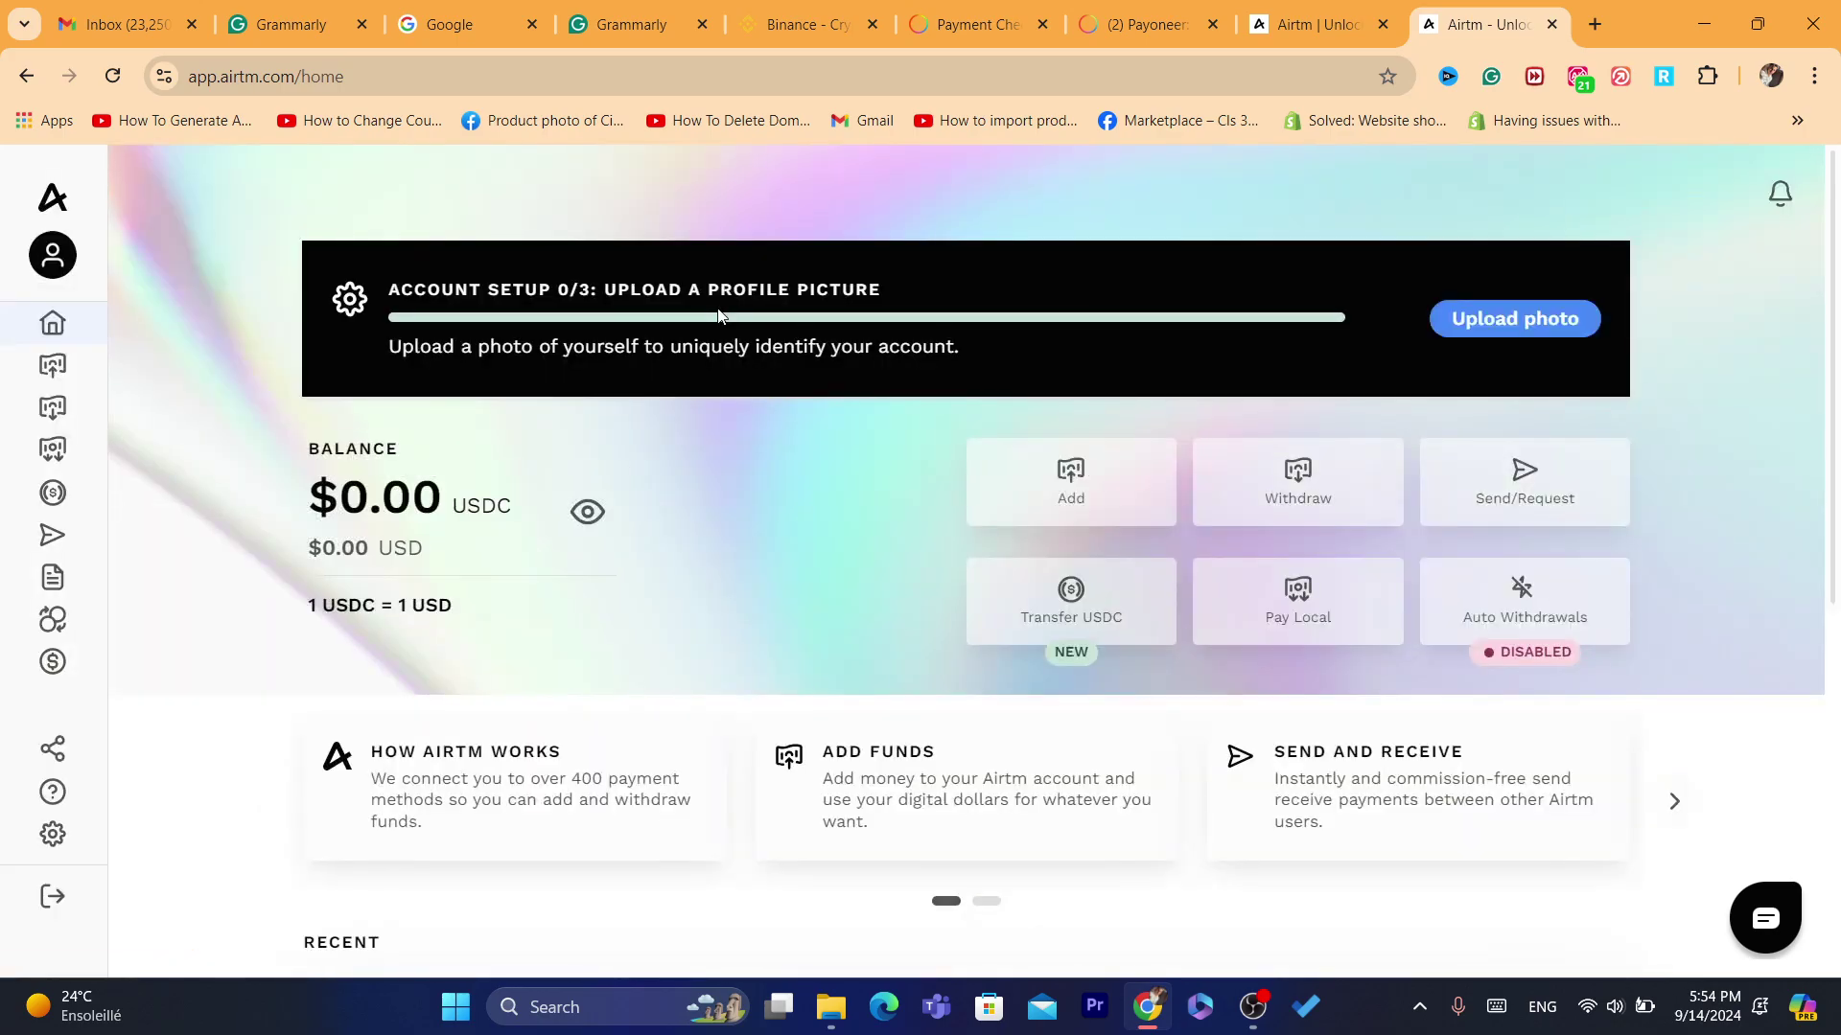
left_click(1297, 475)
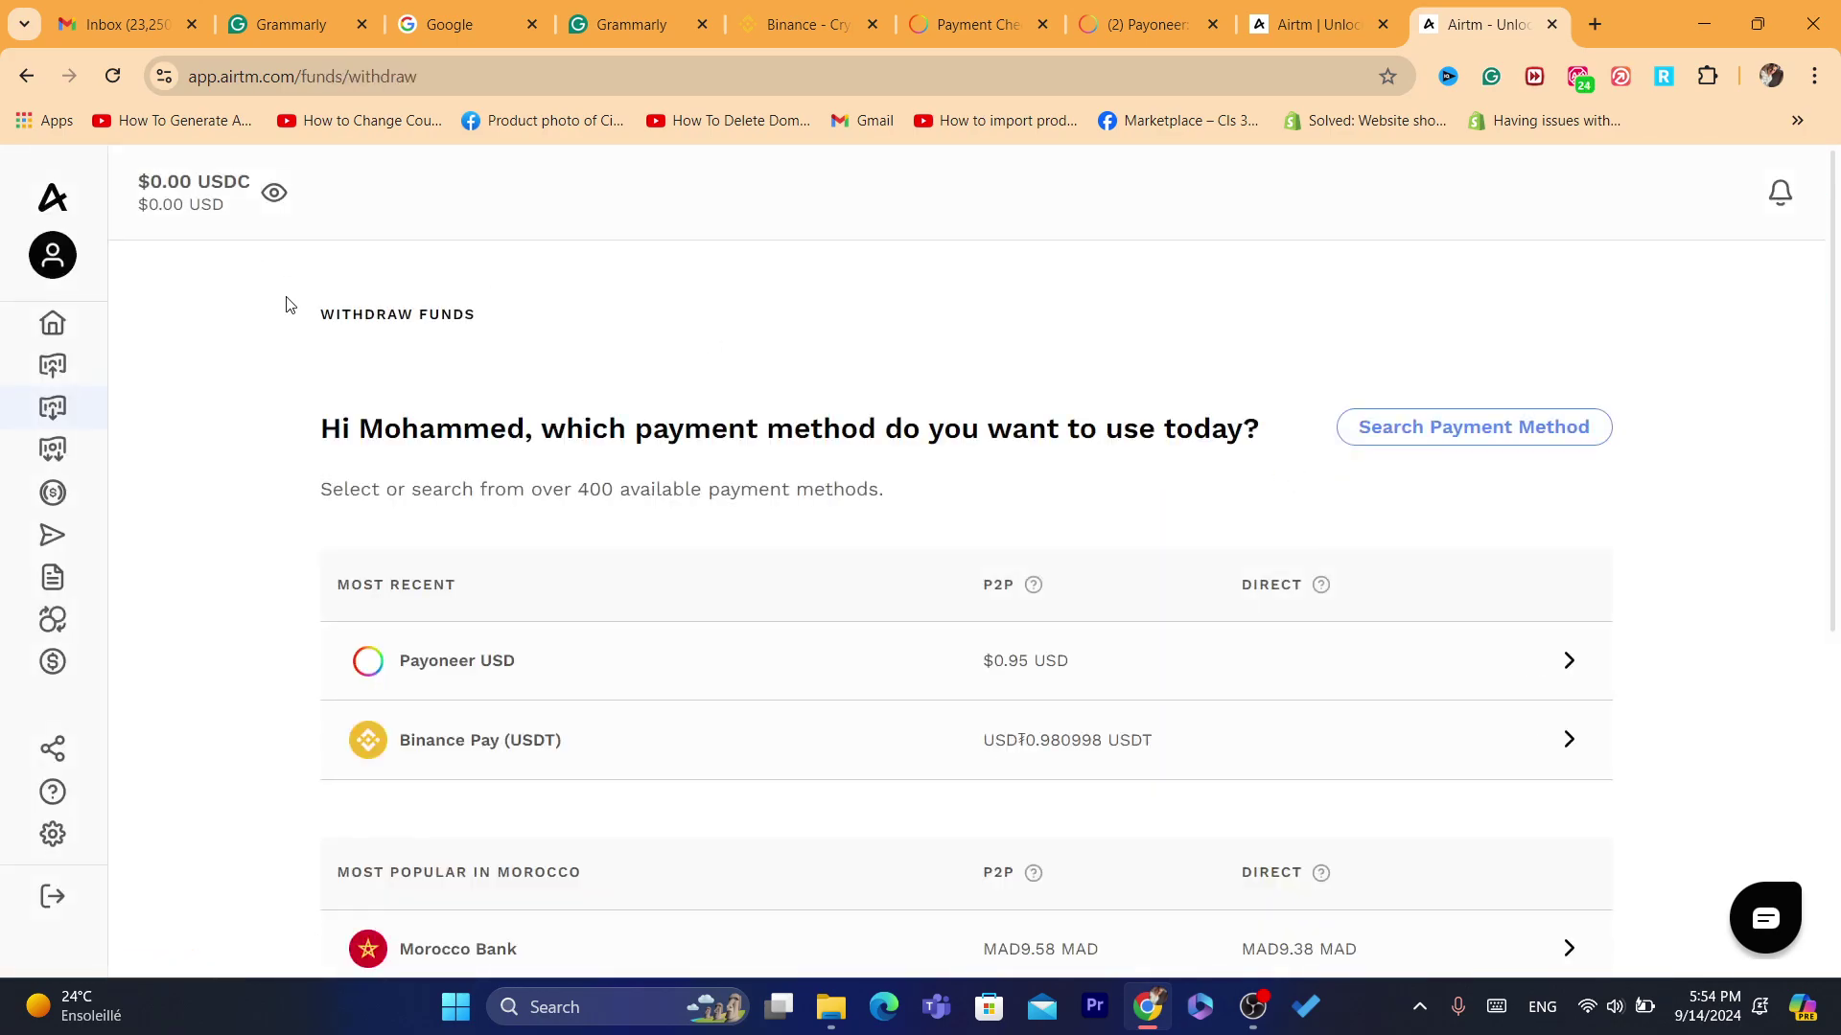
left_click(649, 768)
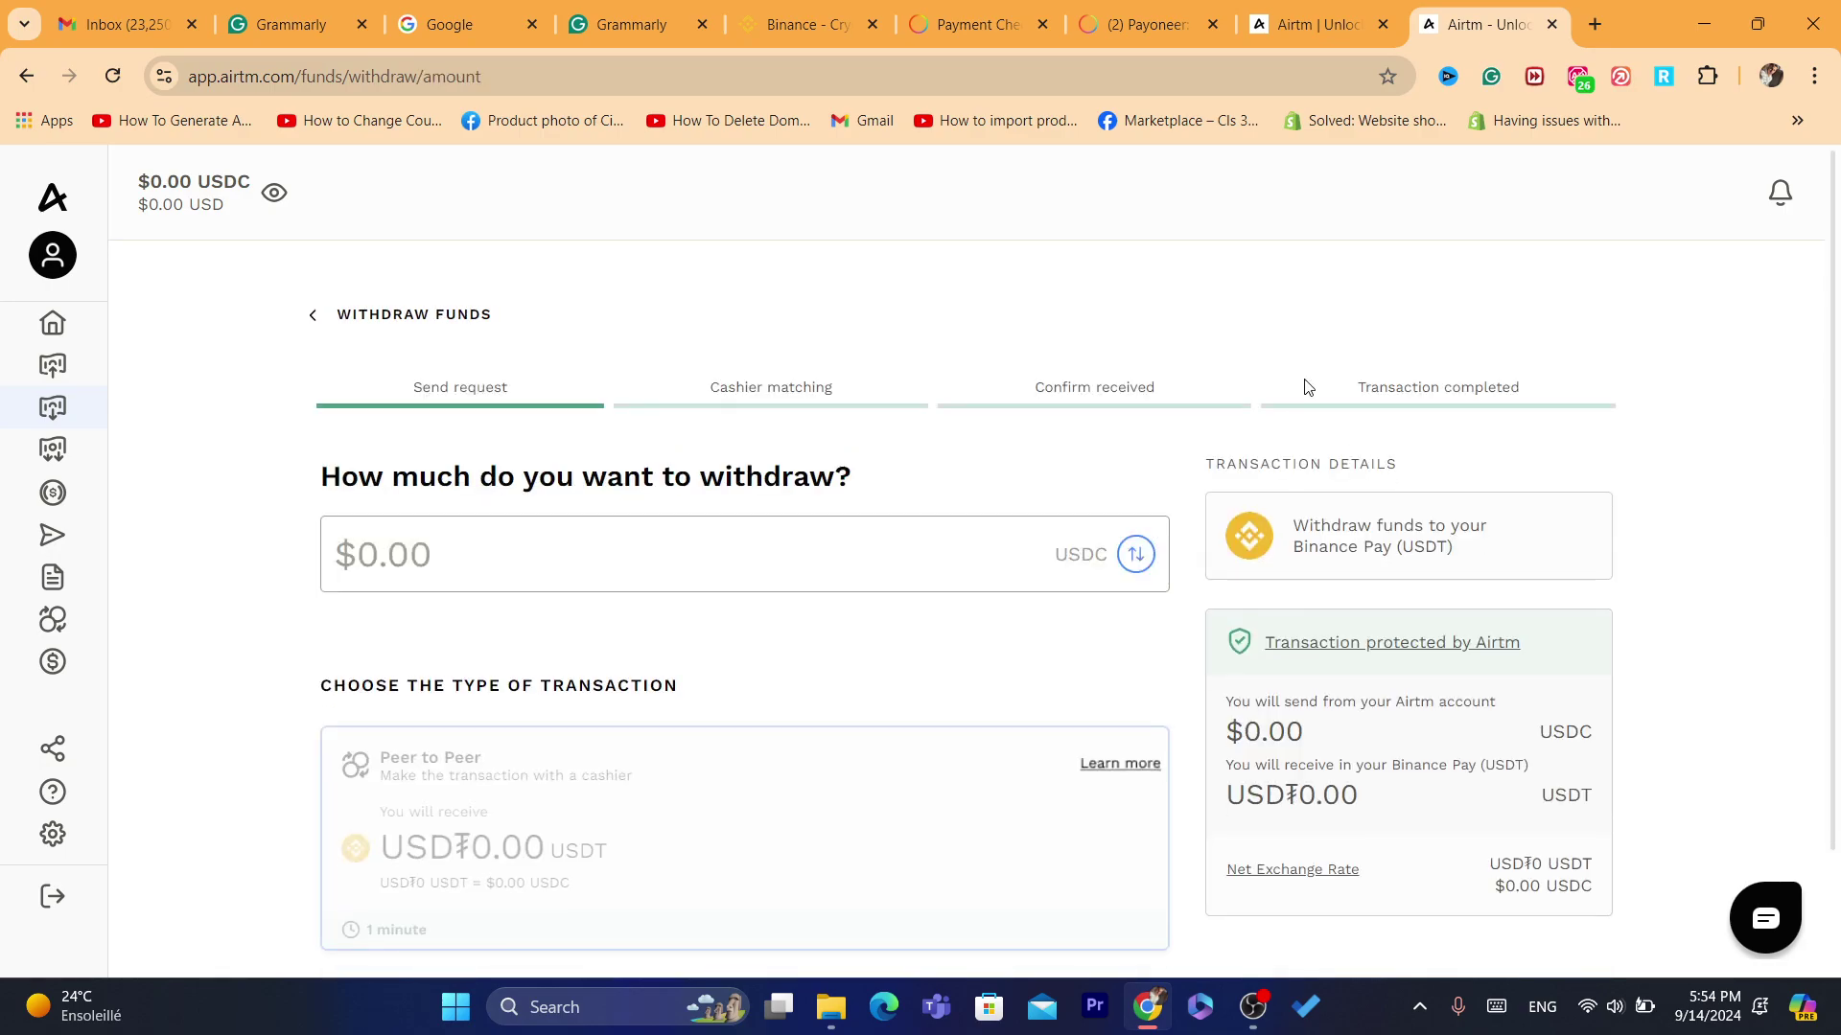
scroll(1838, 397, "down", 2)
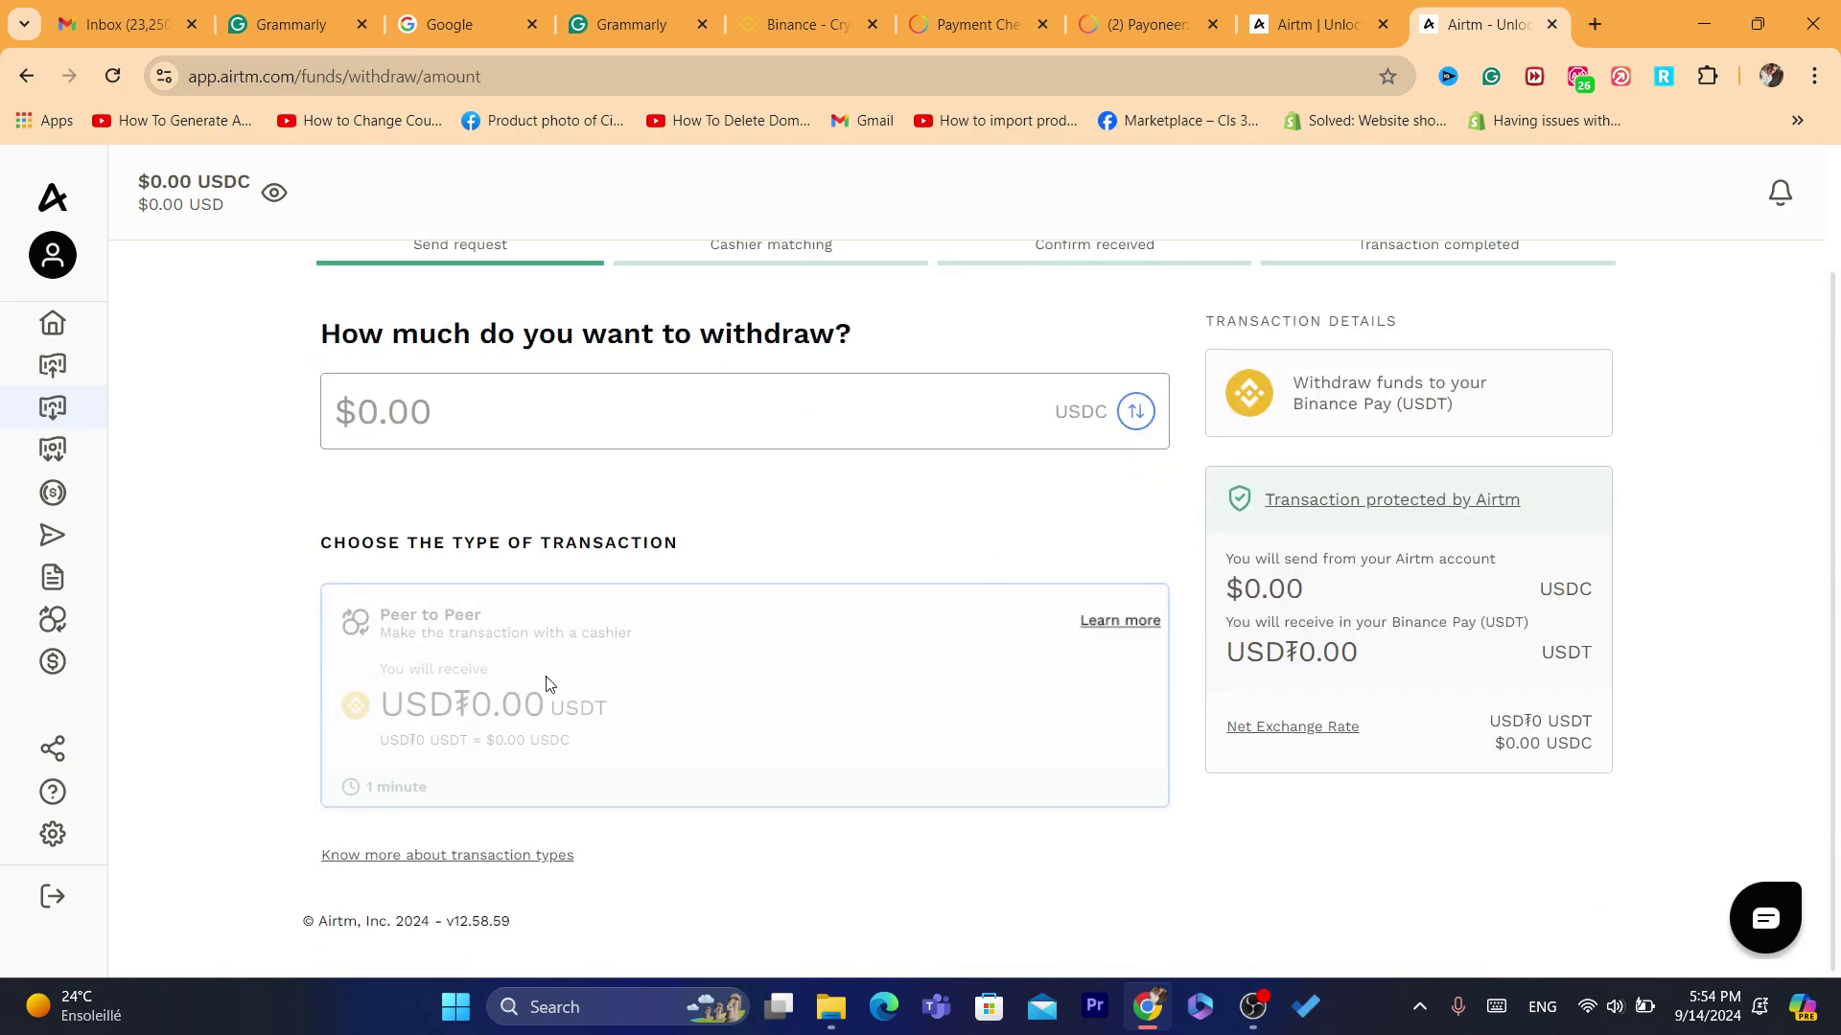
left_click_drag(602, 711, 422, 713)
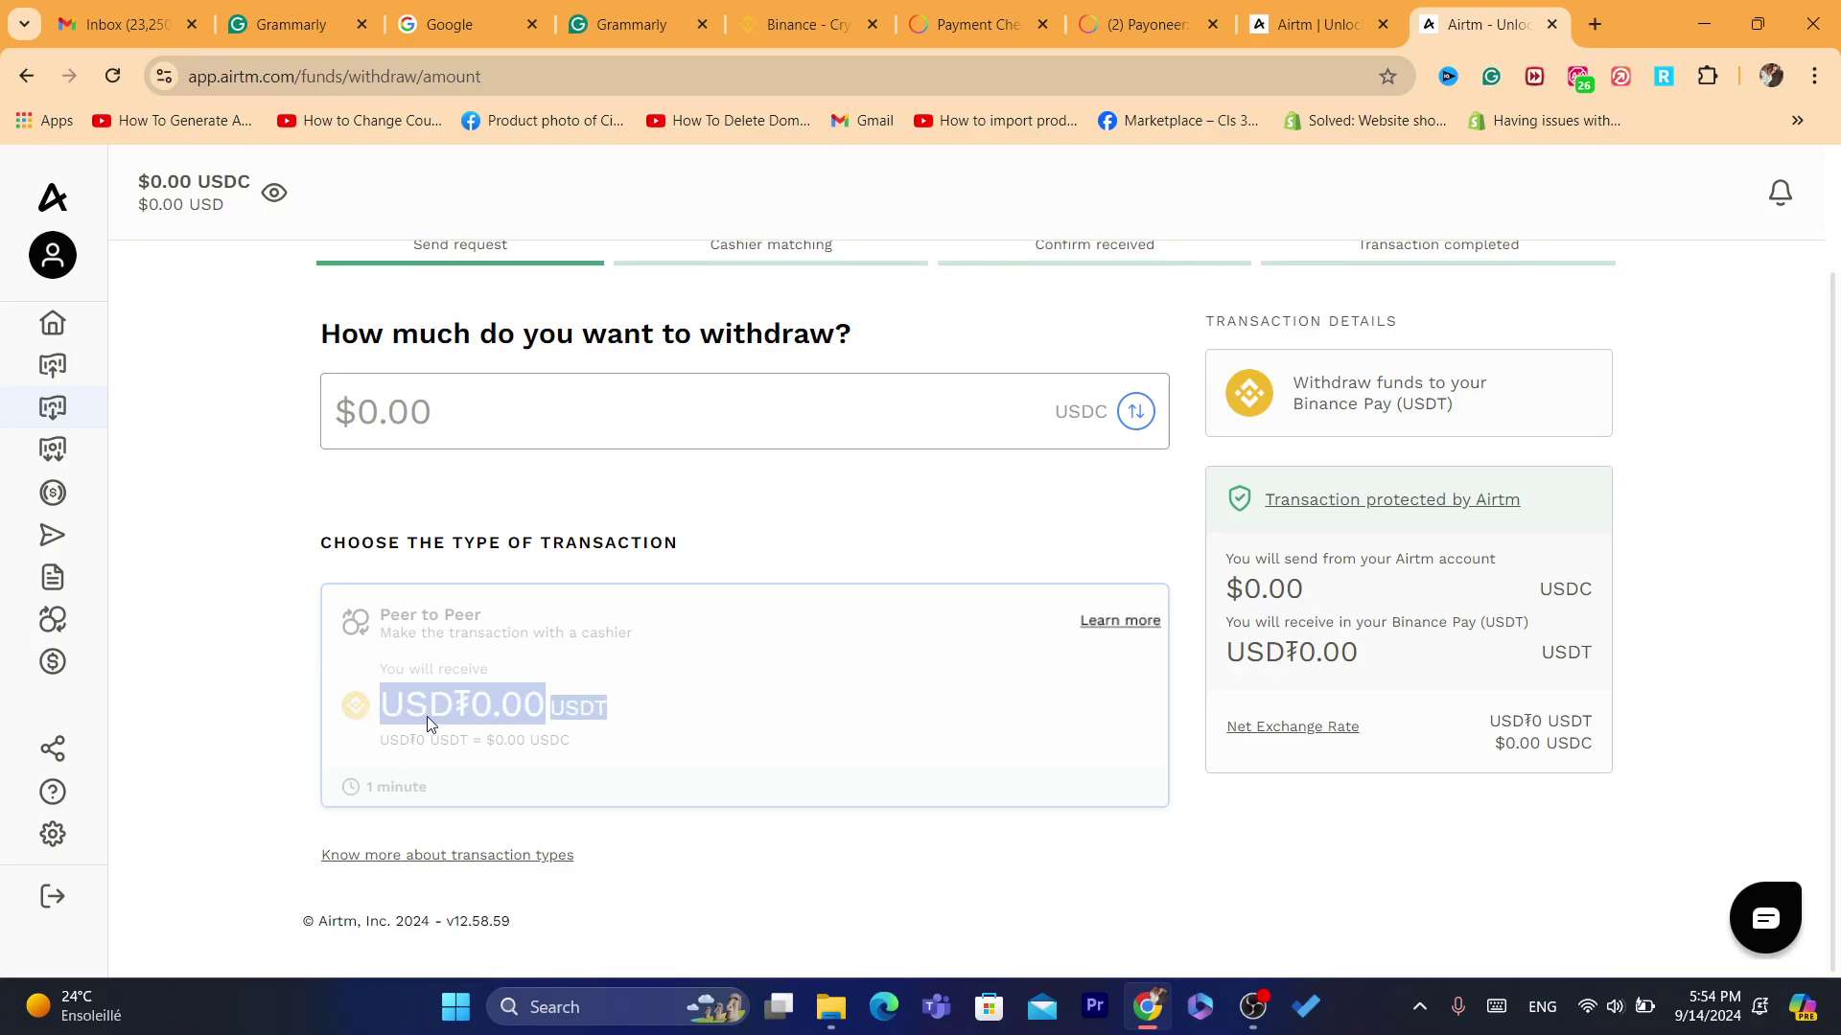
left_click(667, 711)
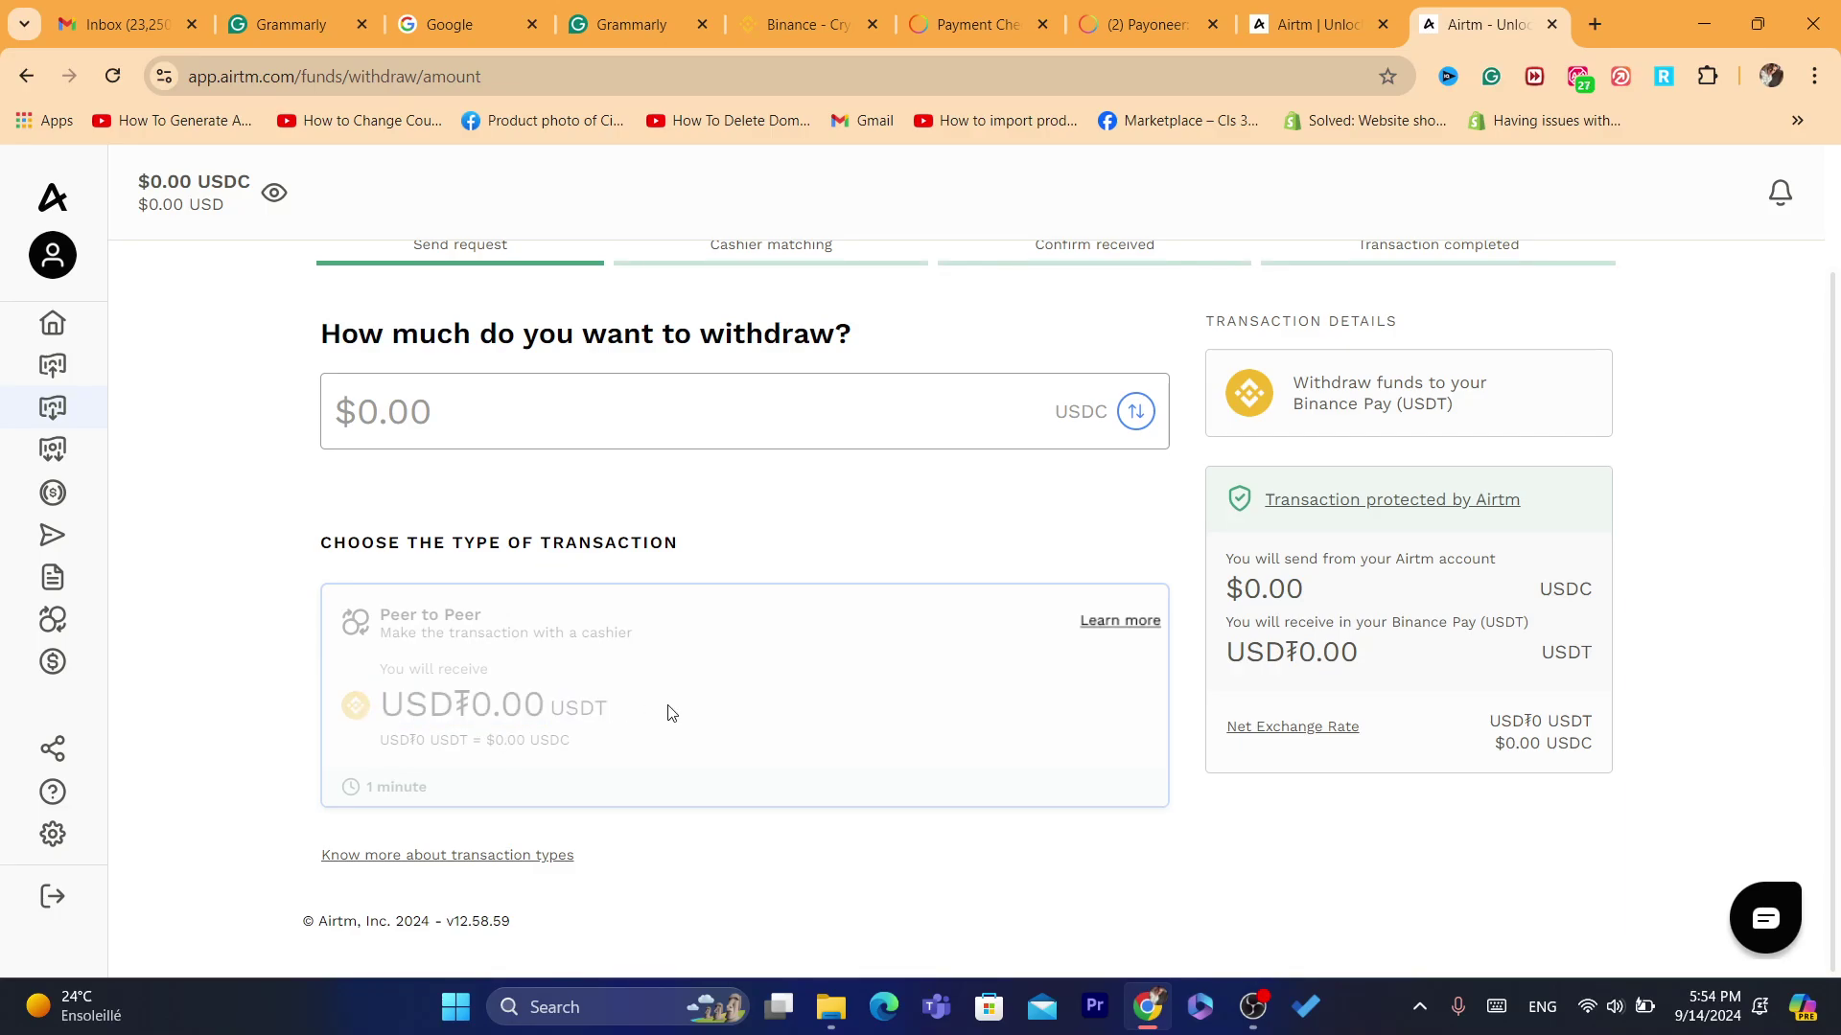
left_click(429, 400)
type("100")
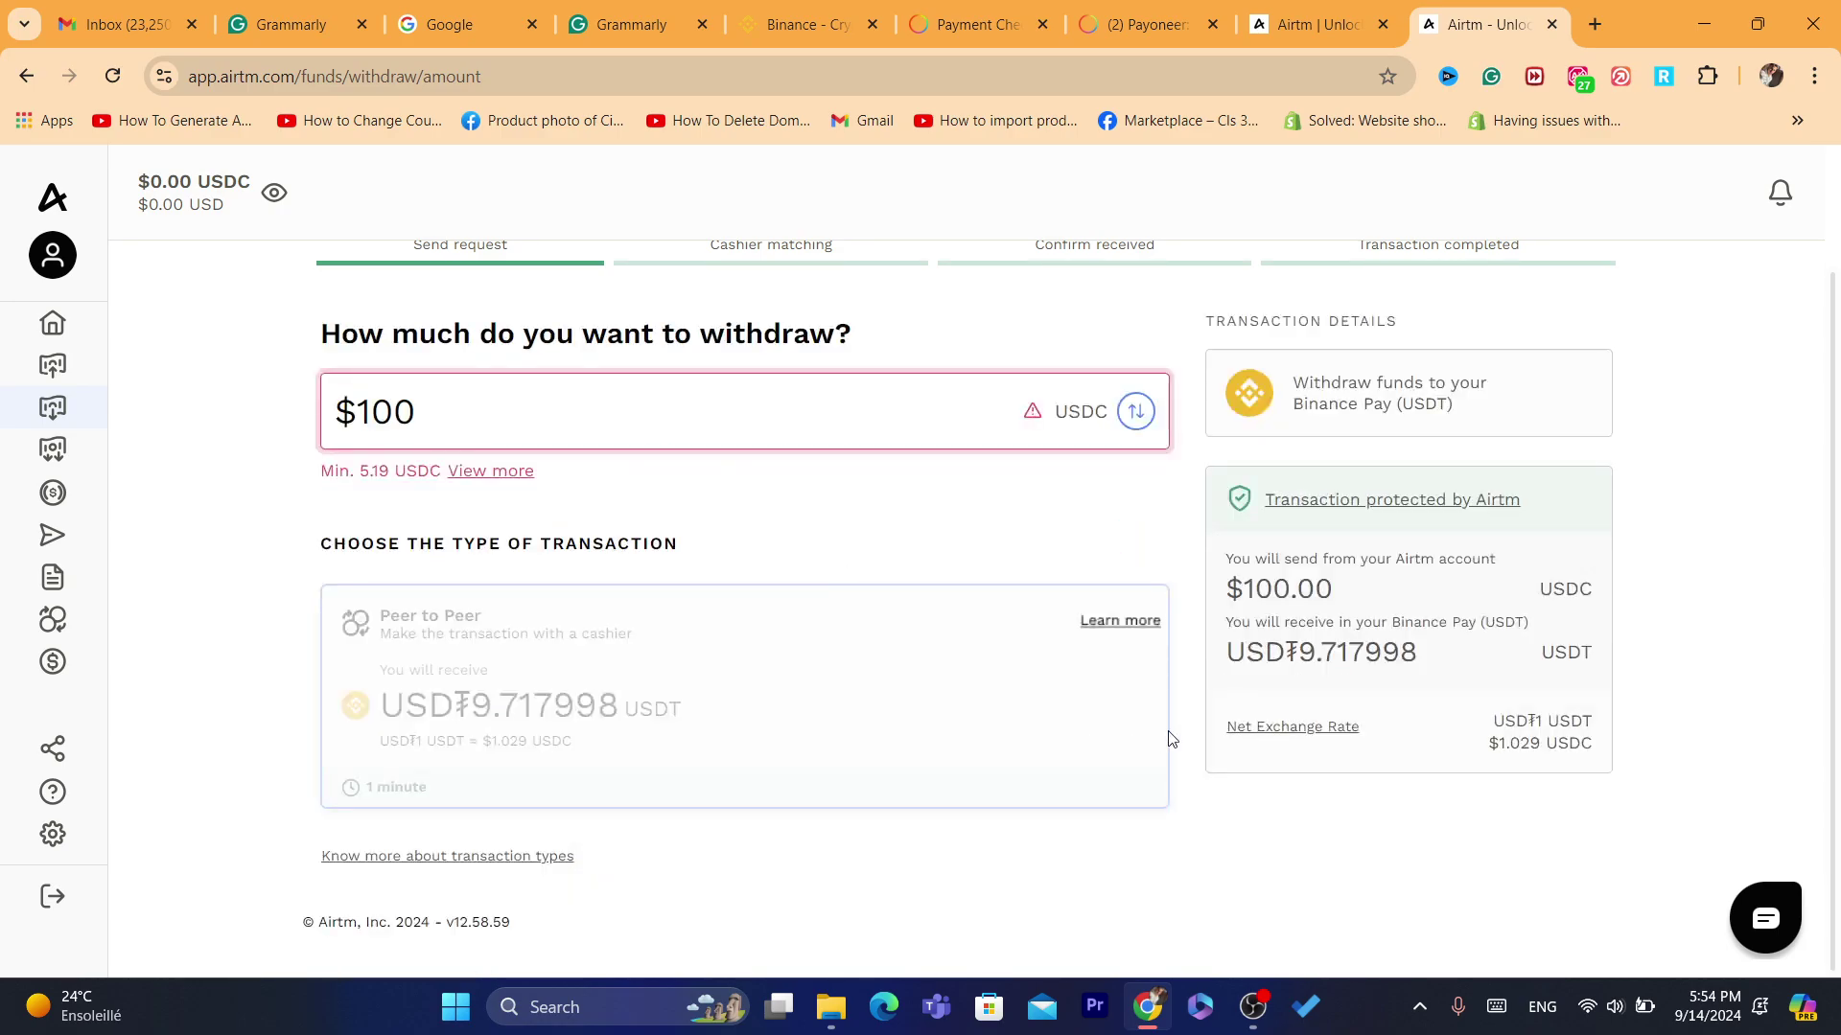
left_click_drag(1285, 773, 1555, 773)
left_click(1039, 764)
left_click_drag(518, 828, 756, 826)
left_click(757, 826)
left_click_drag(463, 831, 912, 843)
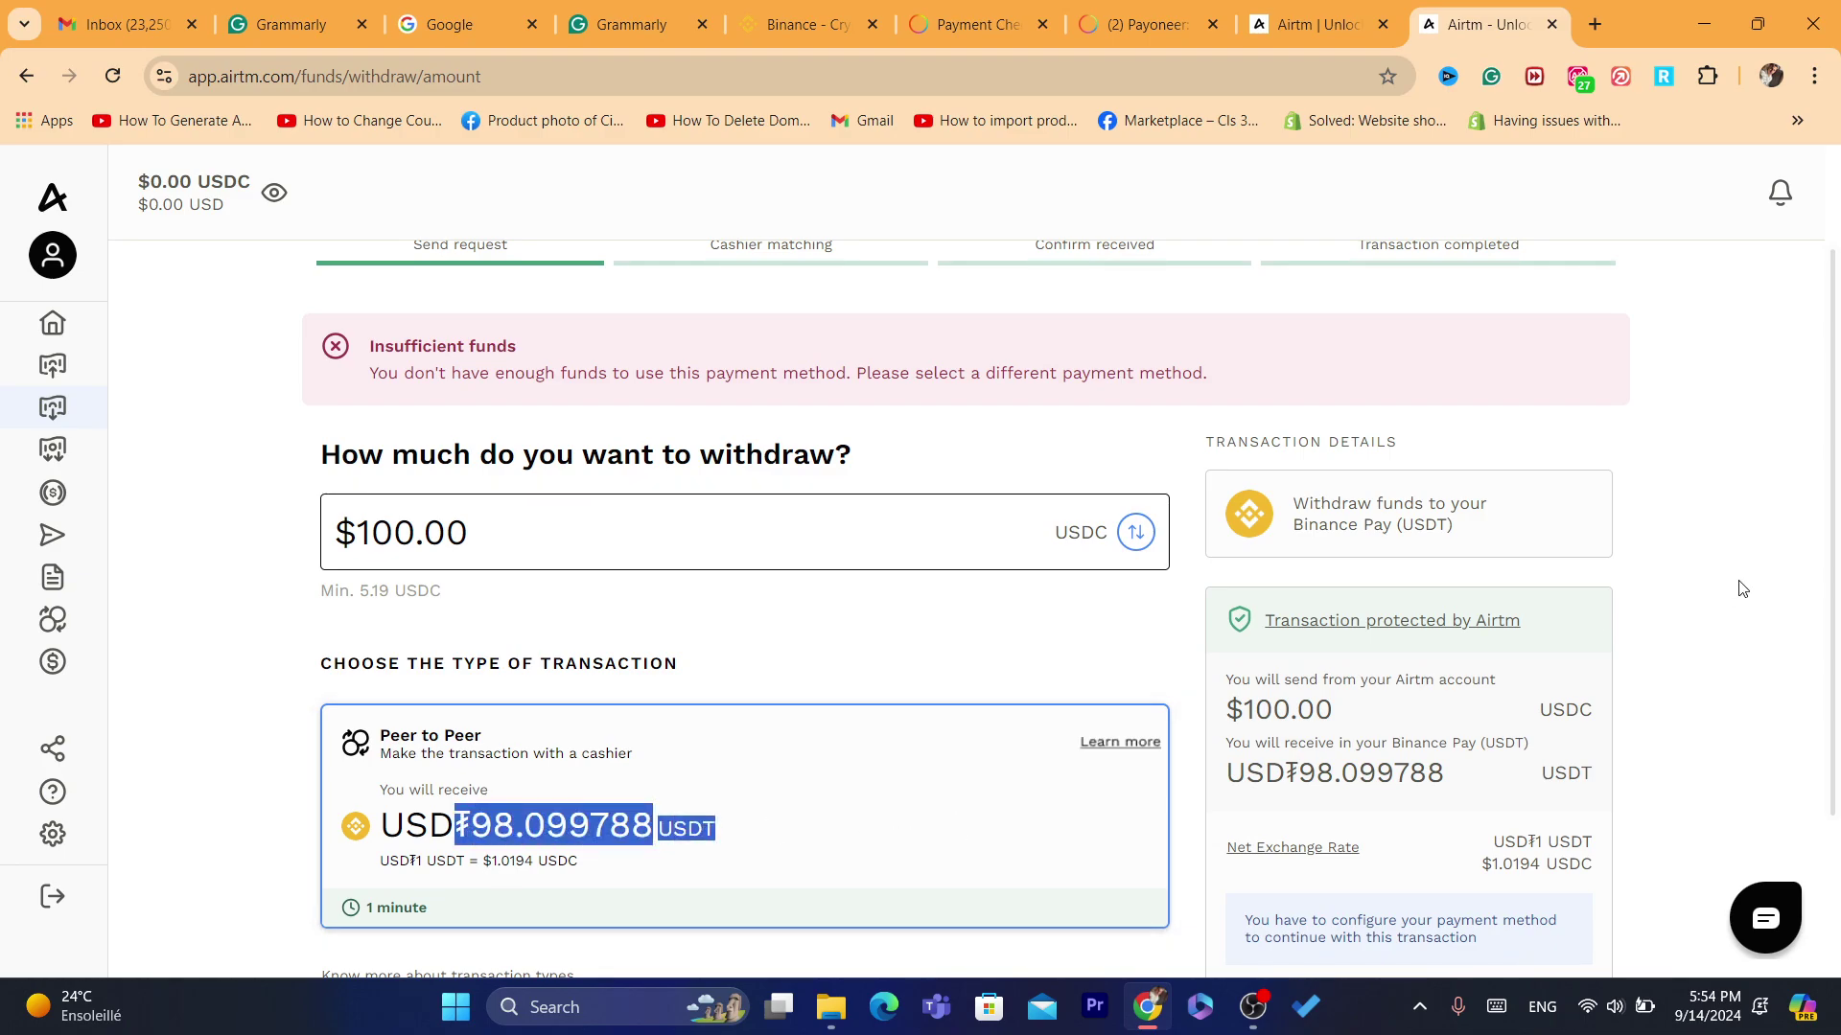
left_click_drag(1831, 572, 1837, 662)
mouse_move(54, 299)
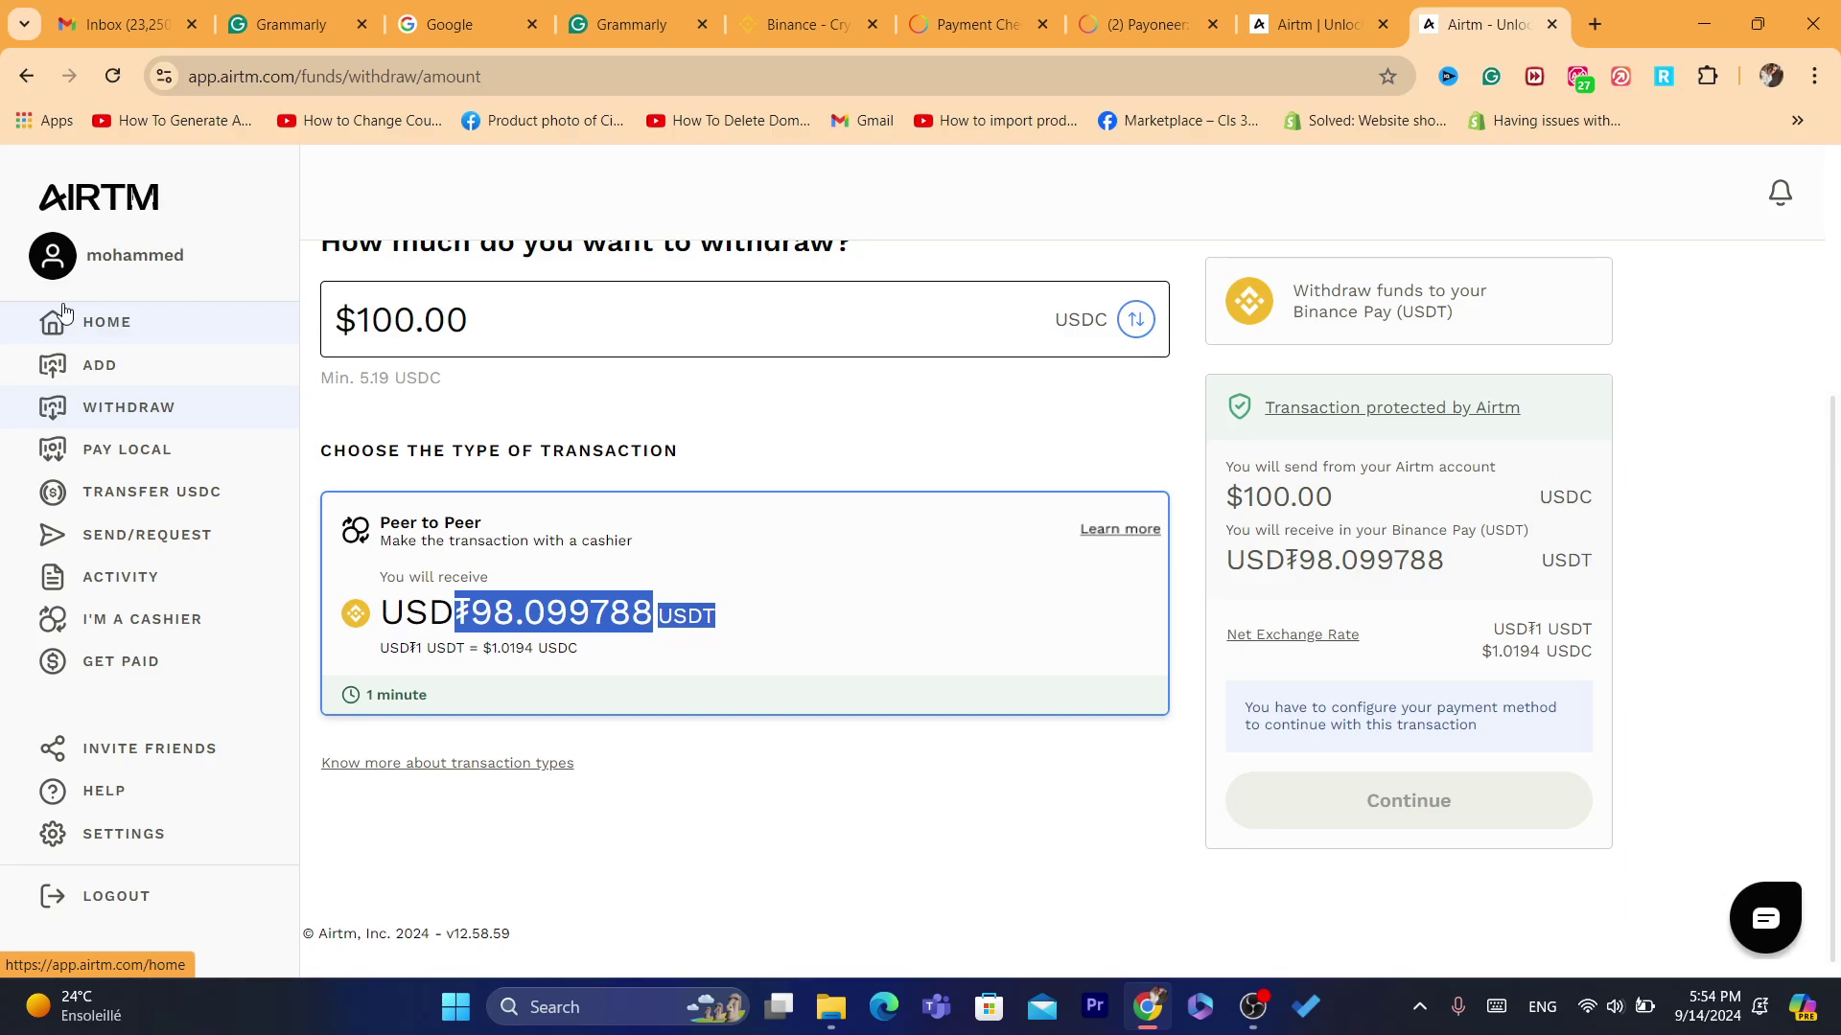
left_click(64, 314)
left_click_drag(1838, 628, 1808, 435)
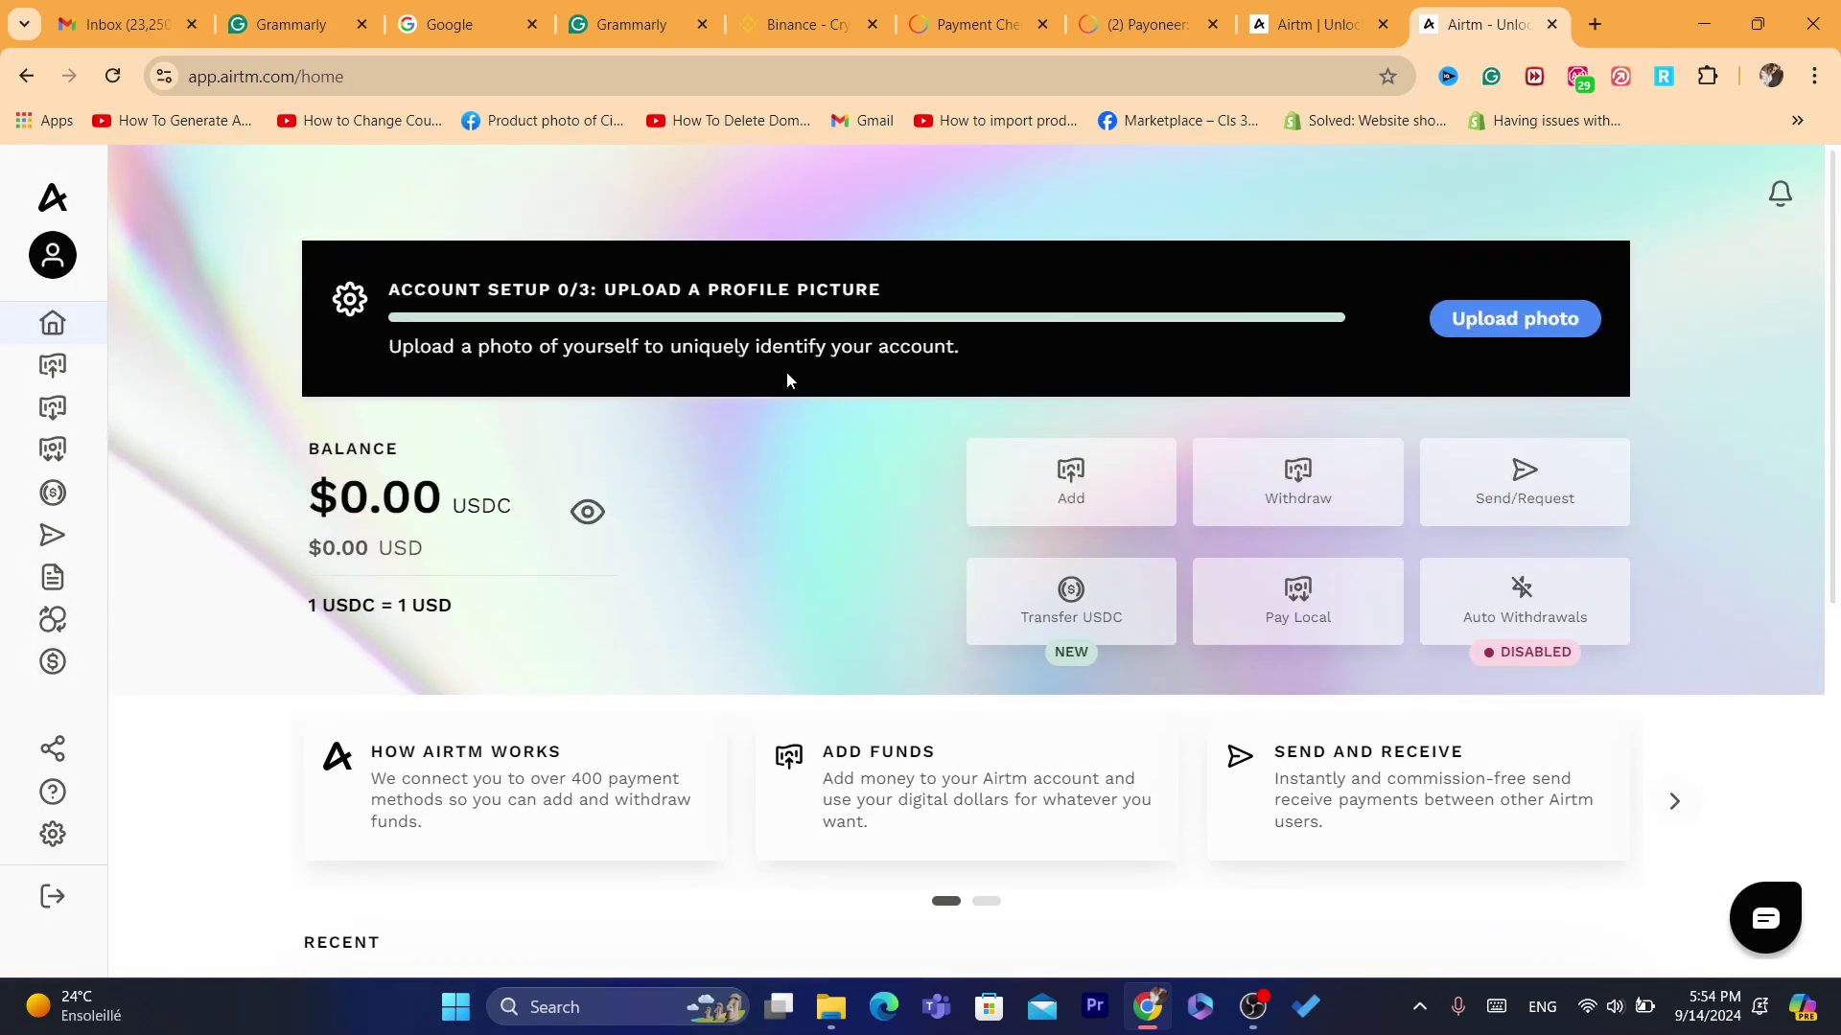
Switch to the Grammarly note and highlight its closing sentences and the whole paragraph.
left_click(652, 22)
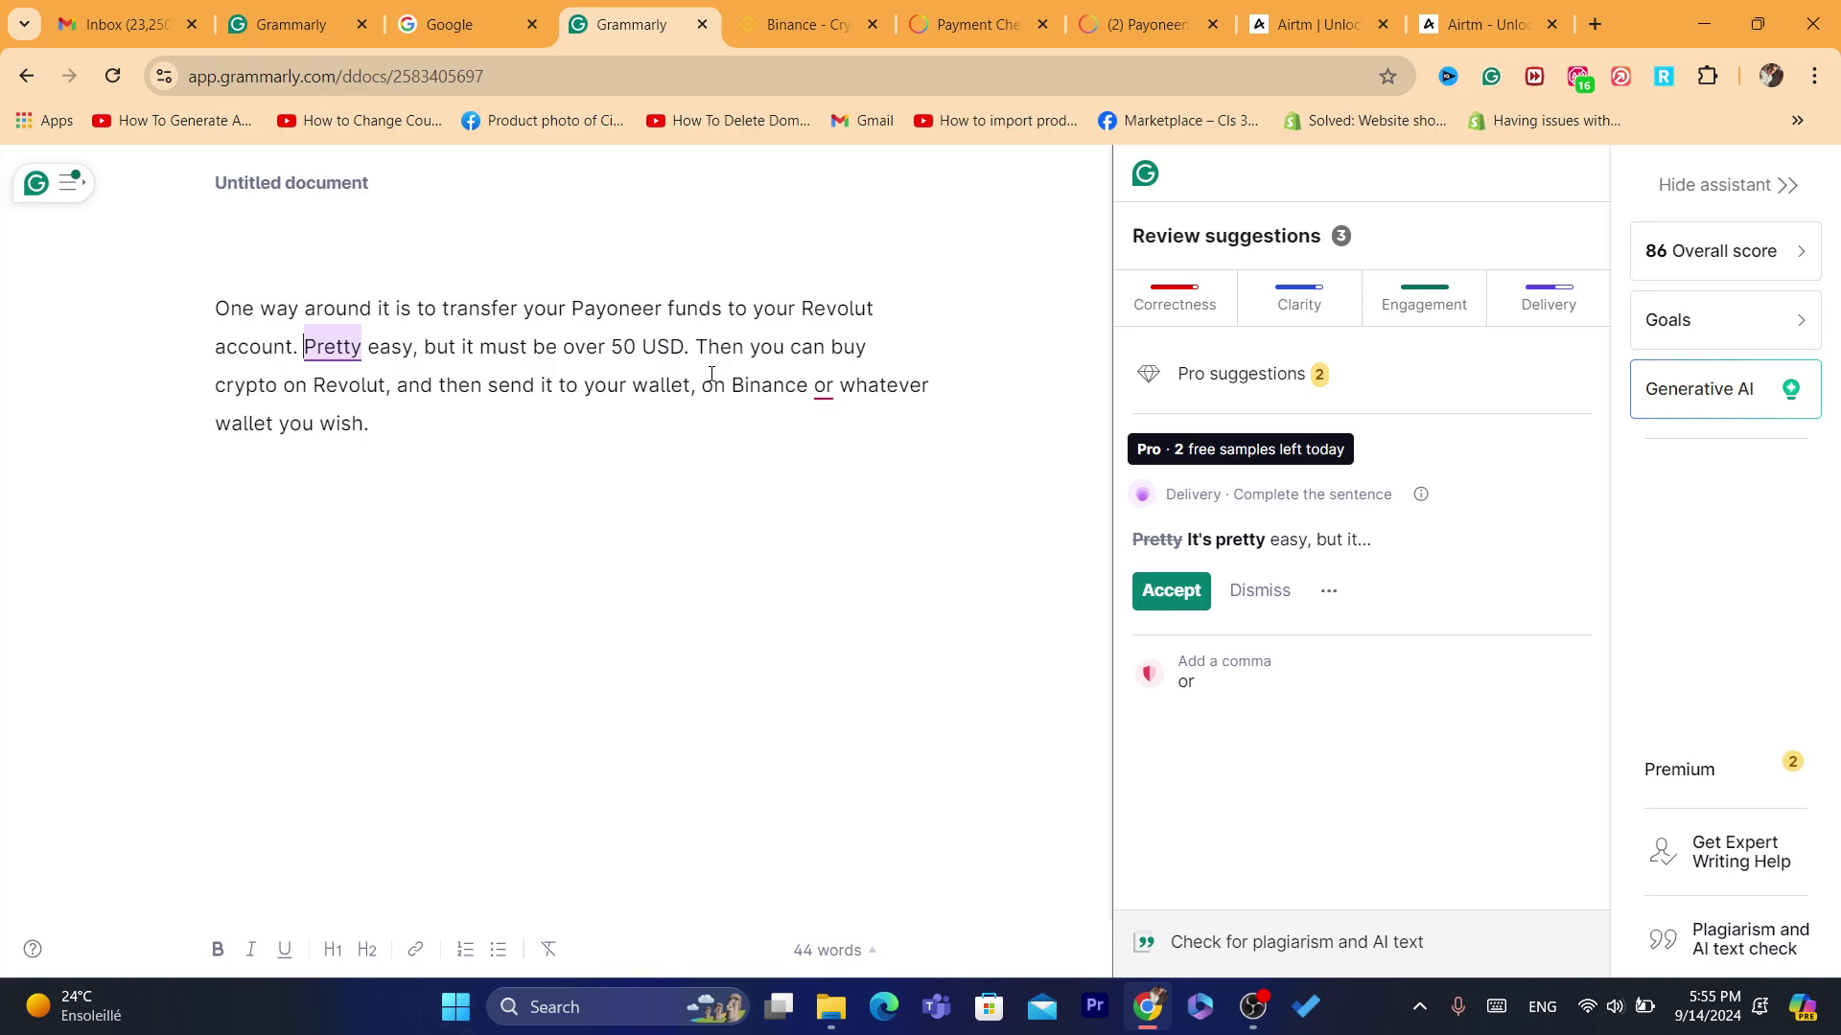
left_click_drag(701, 345, 744, 411)
left_click(711, 409)
left_click_drag(426, 373, 604, 414)
left_click(672, 417)
left_click_drag(502, 411, 211, 311)
left_click(683, 467)
Select all the note's text, then highlight the phrase from Revolut through Binance.
key("ctrl+a")
left_click(287, 312)
key("ctrl+a")
left_click(577, 388)
left_click_drag(802, 308, 834, 388)
left_click(834, 389)
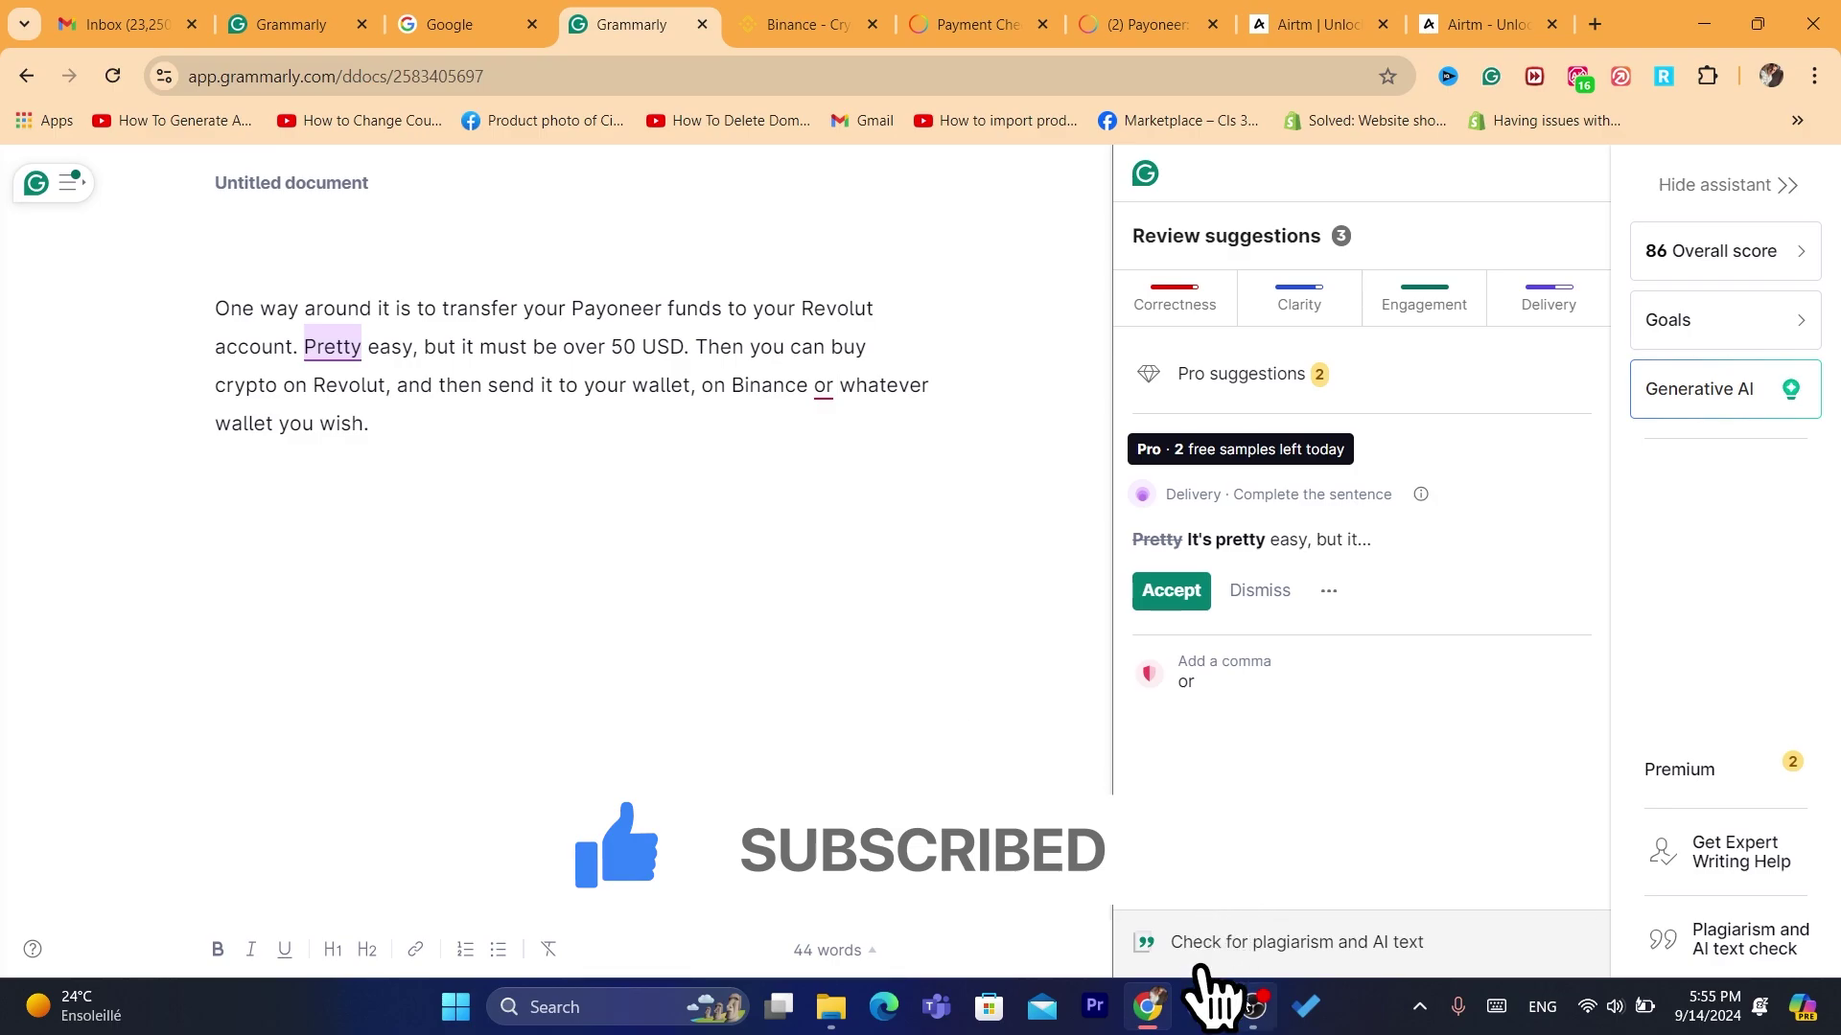
mouse_move(1244, 1003)
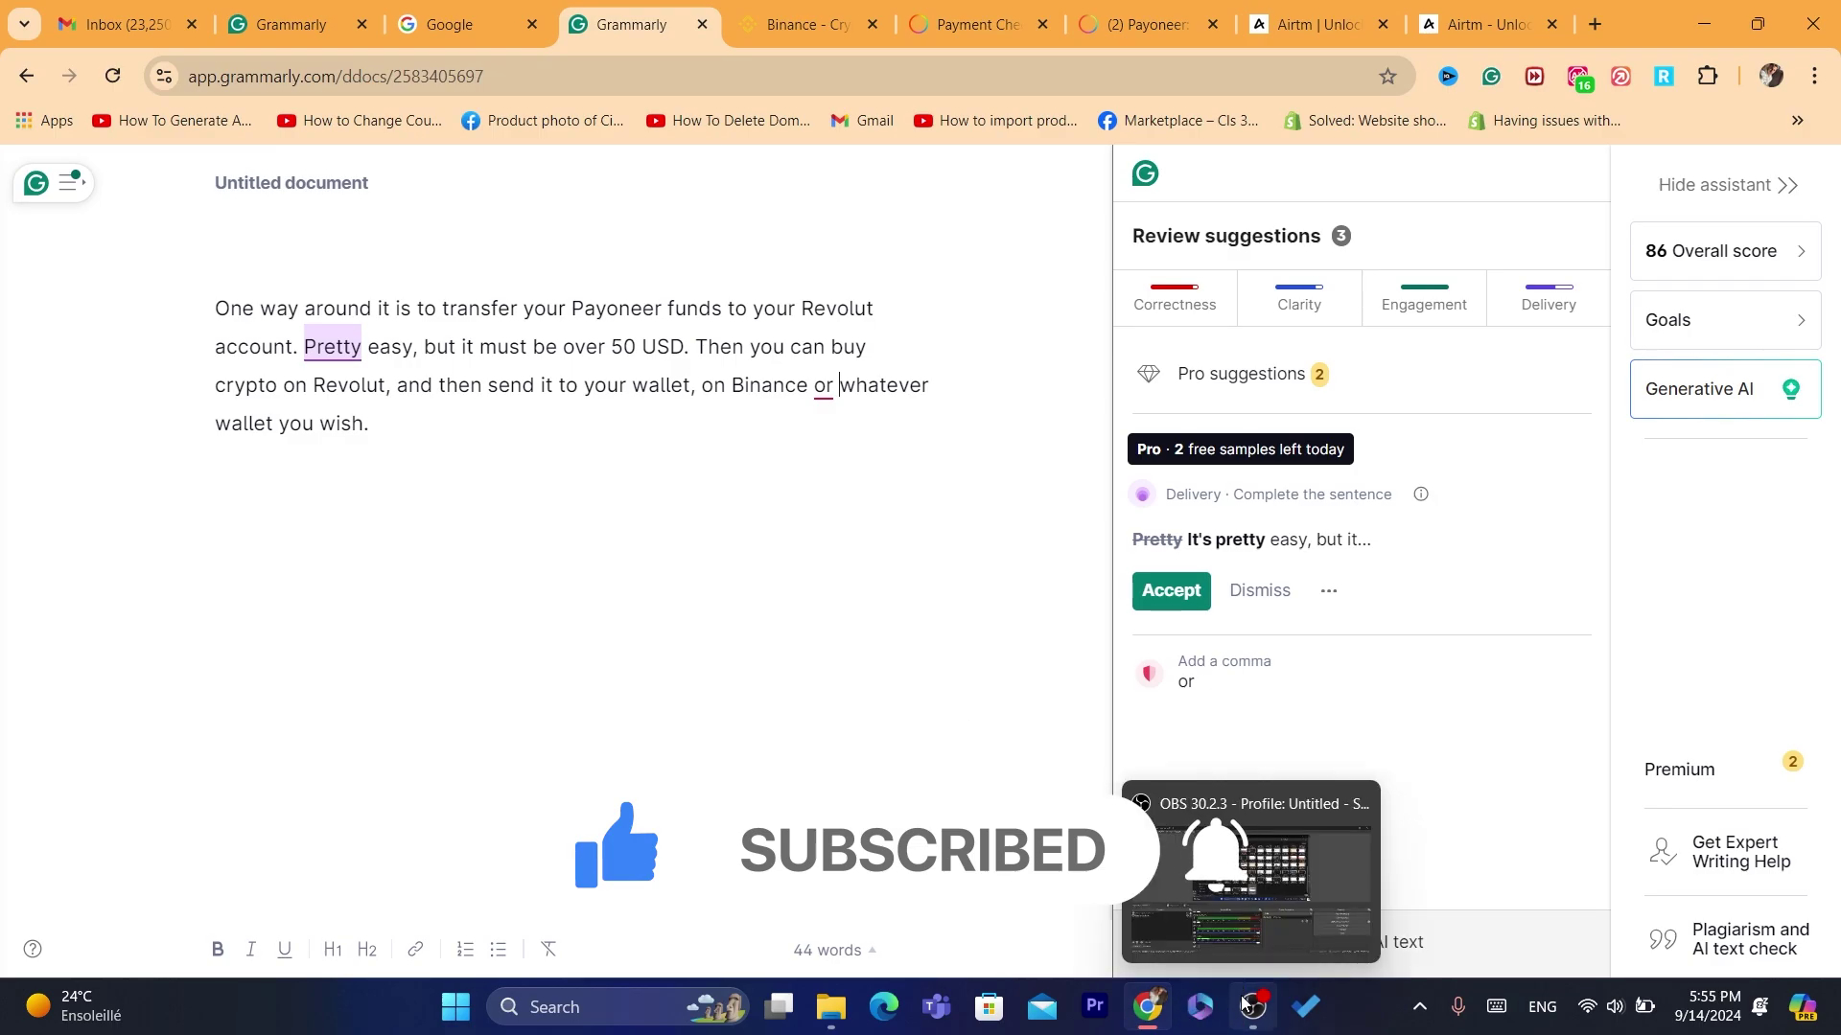